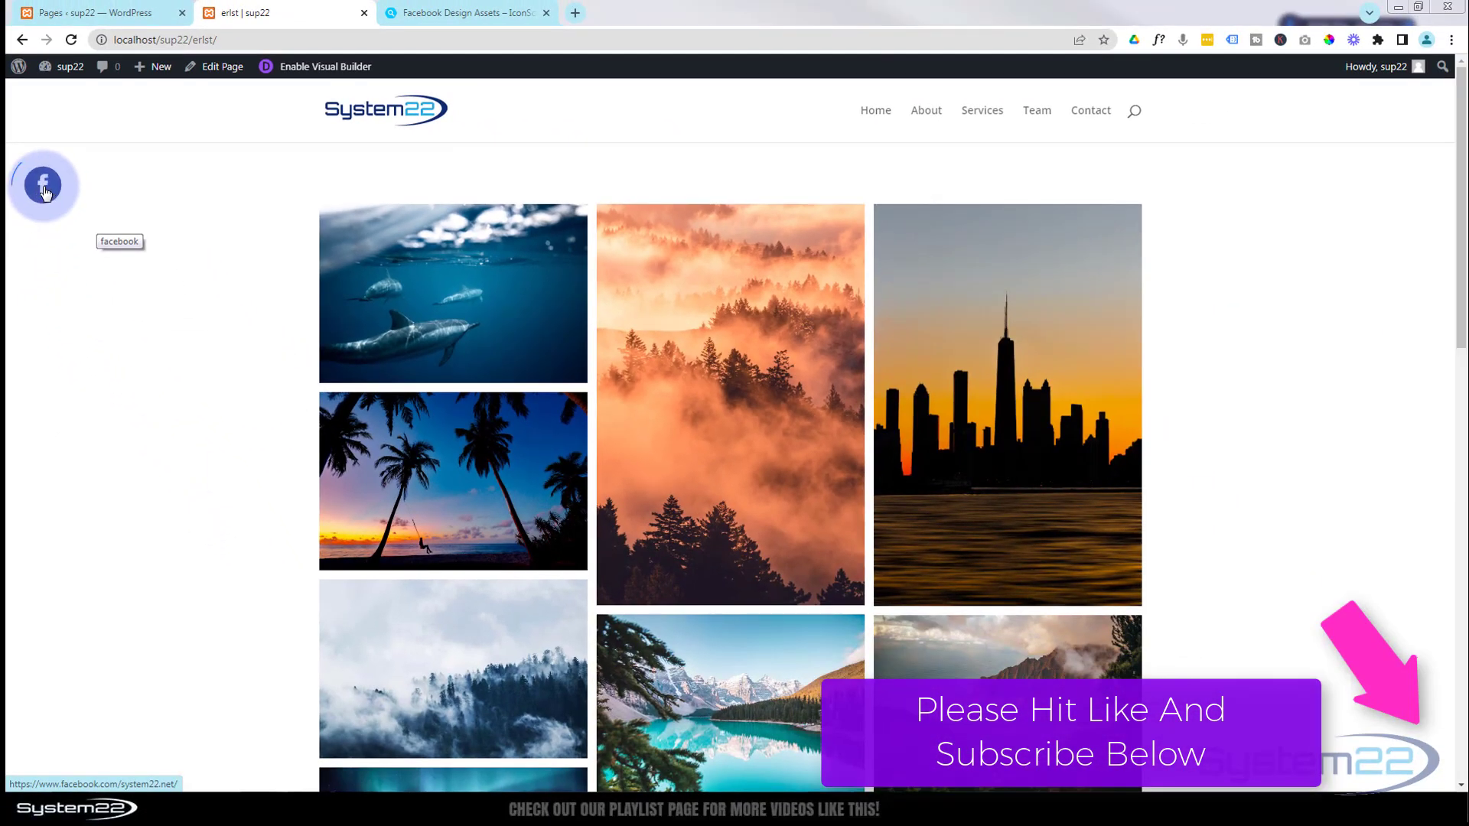
- Follow the floating Facebook icon's link, look over the linked Facebook page, and return to the gallery page
left_click(44, 187)
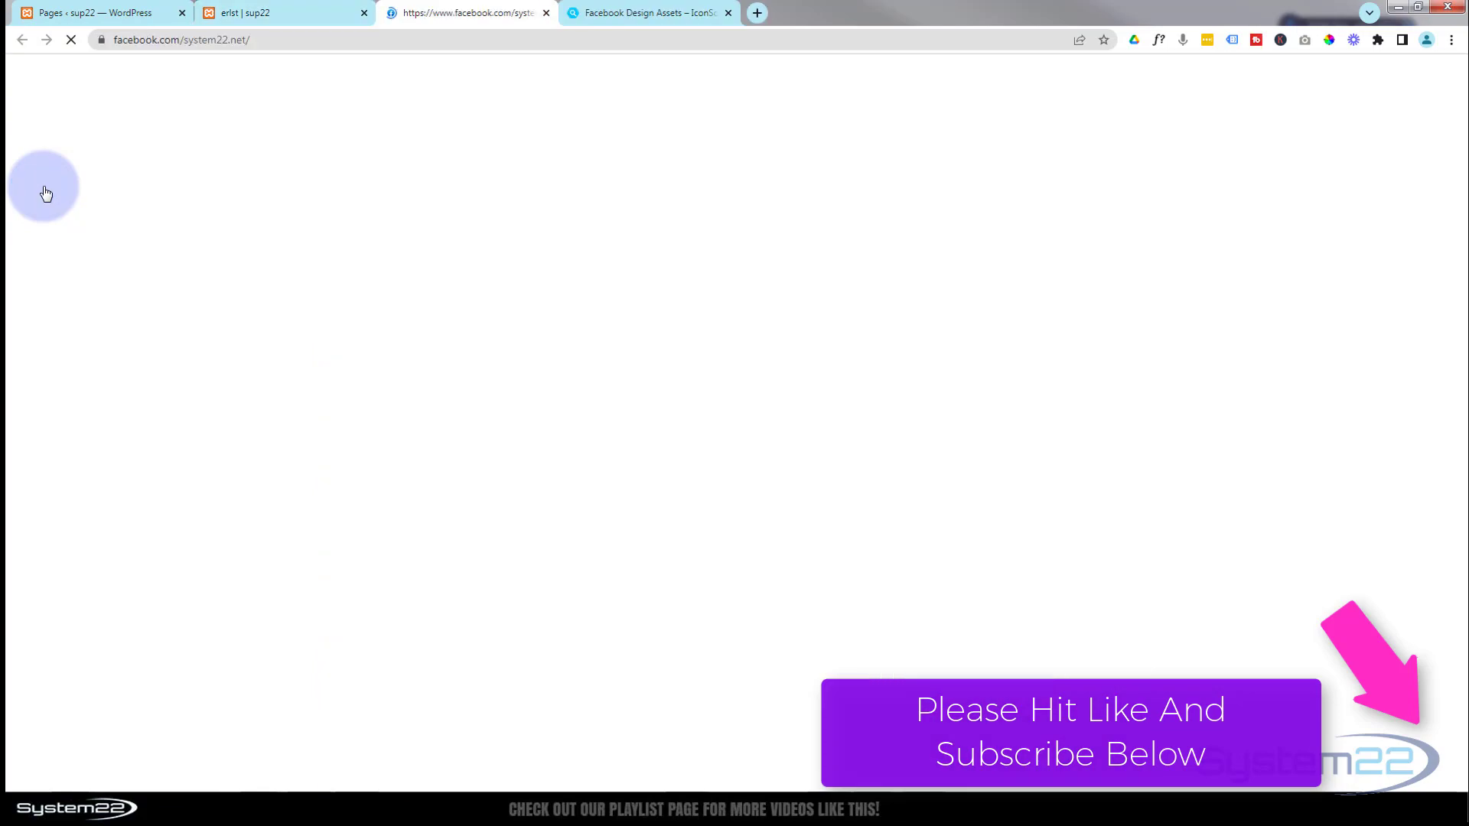
scroll(346, 253, "down", 10)
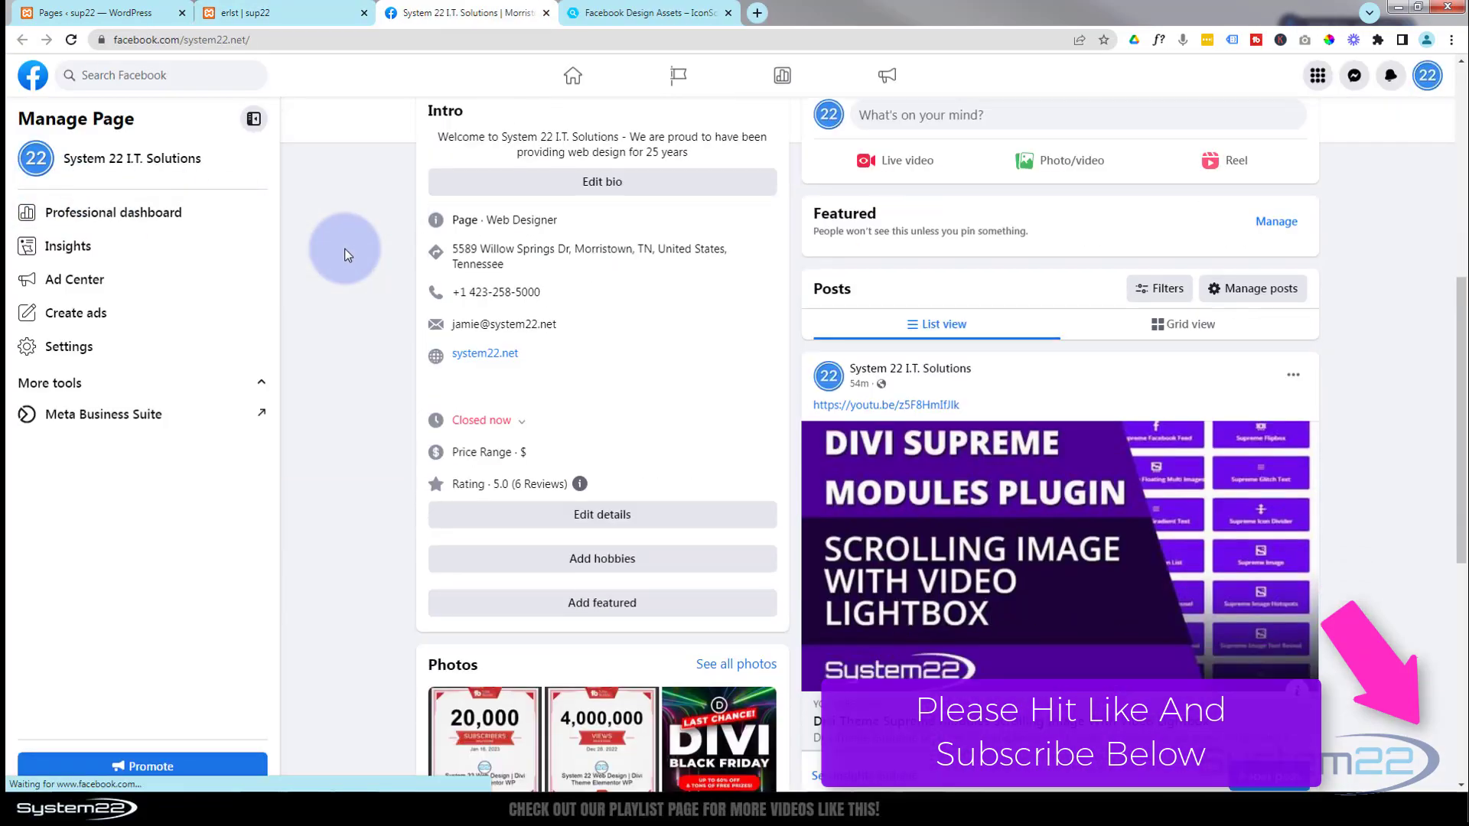
scroll(344, 248, "down", 1)
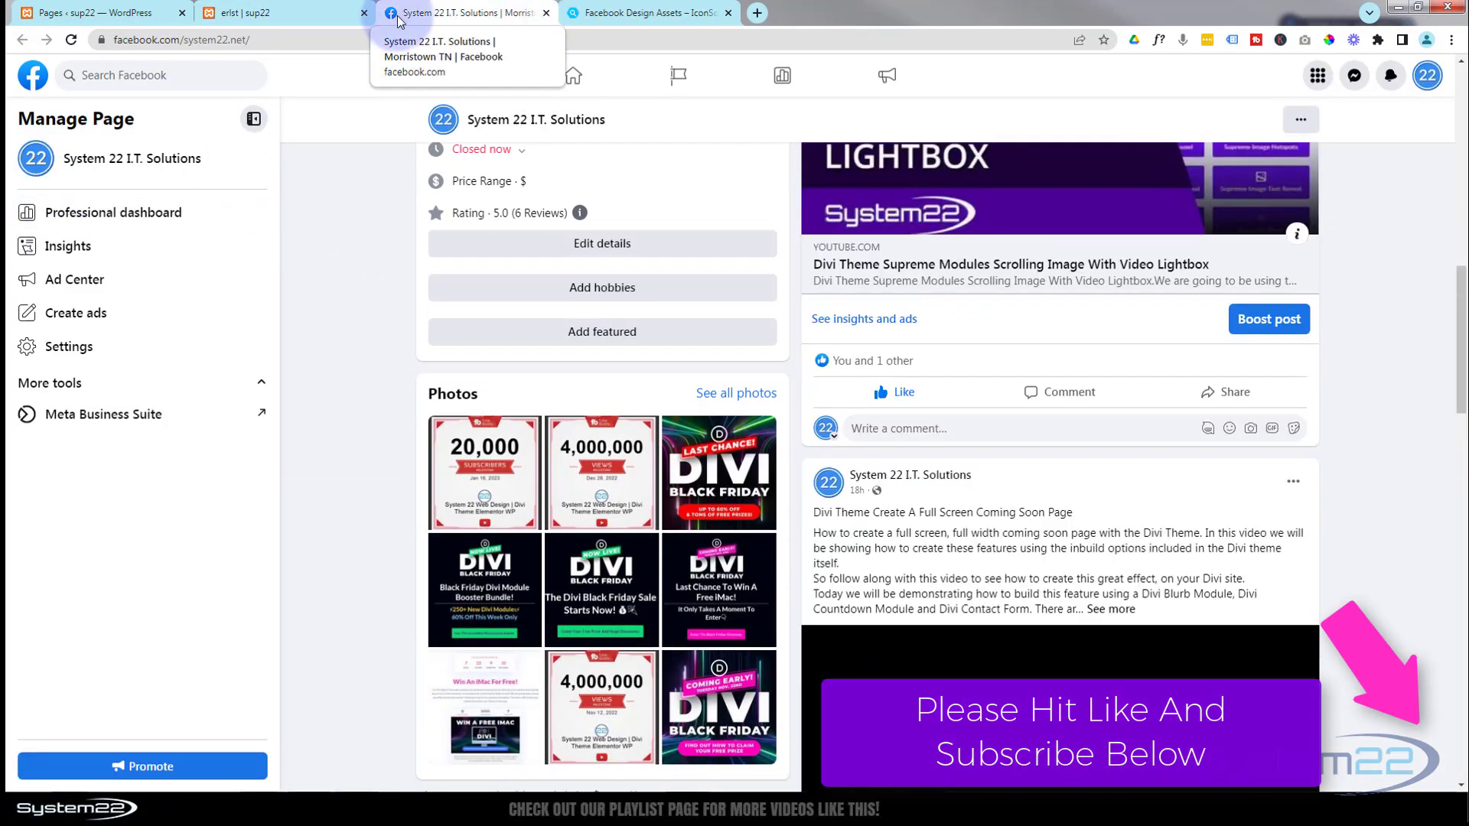
left_click(312, 19)
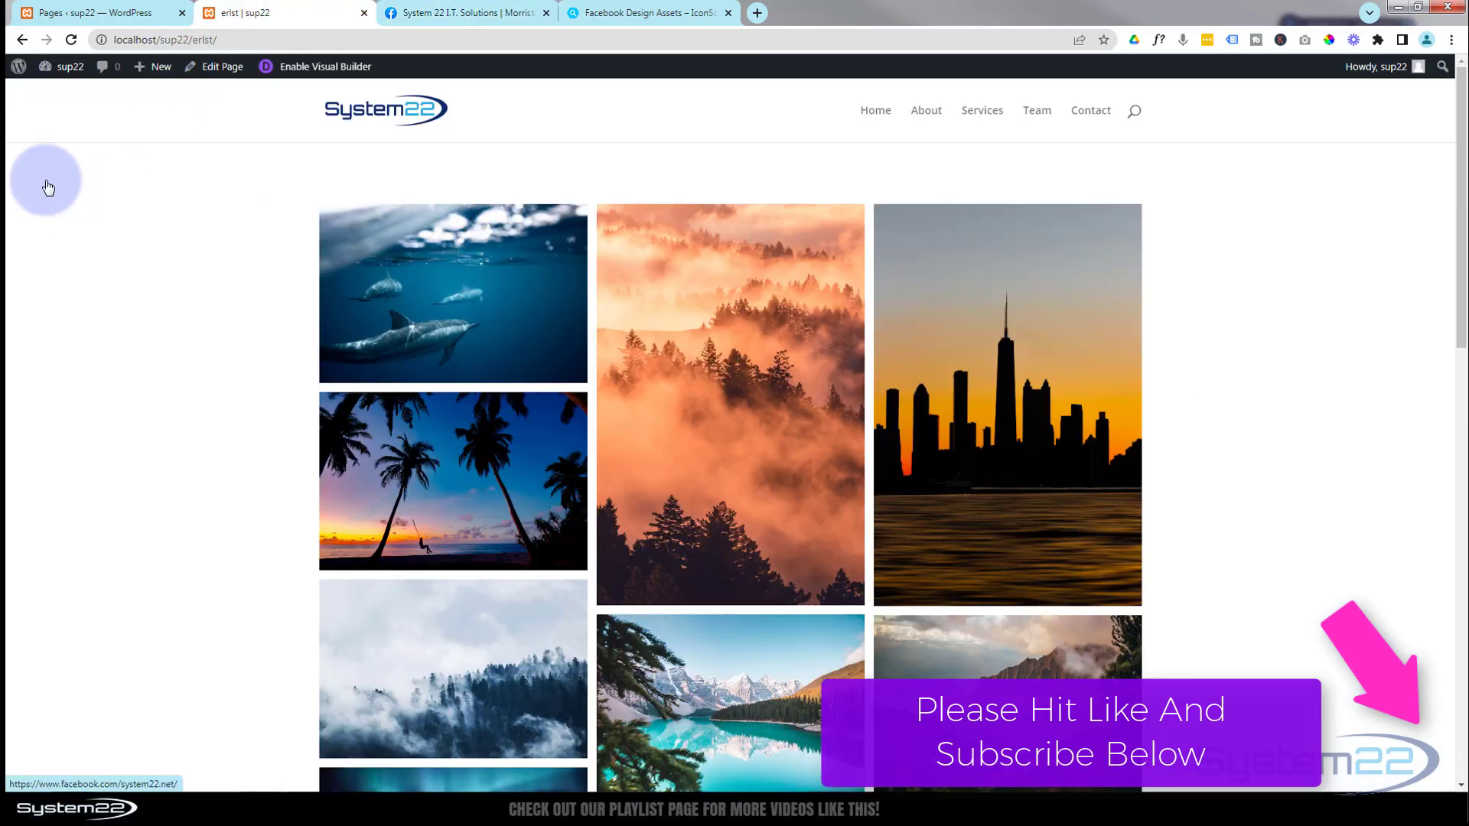
- Check the address of the IconScout Facebook assets page and open the gallery page in the Visual Builder
left_click(593, 17)
left_click_drag(115, 39, 222, 45)
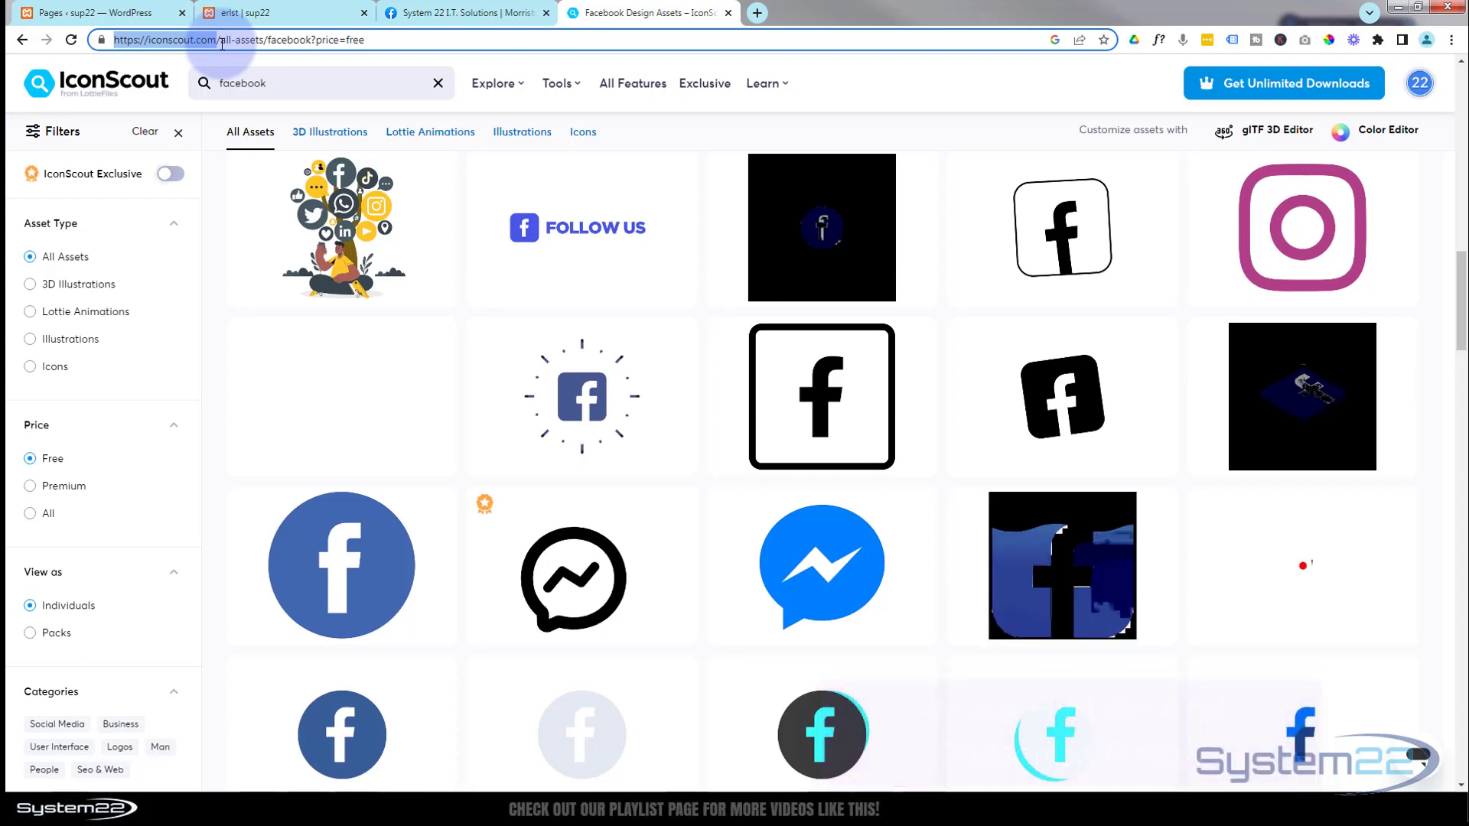
left_click(302, 13)
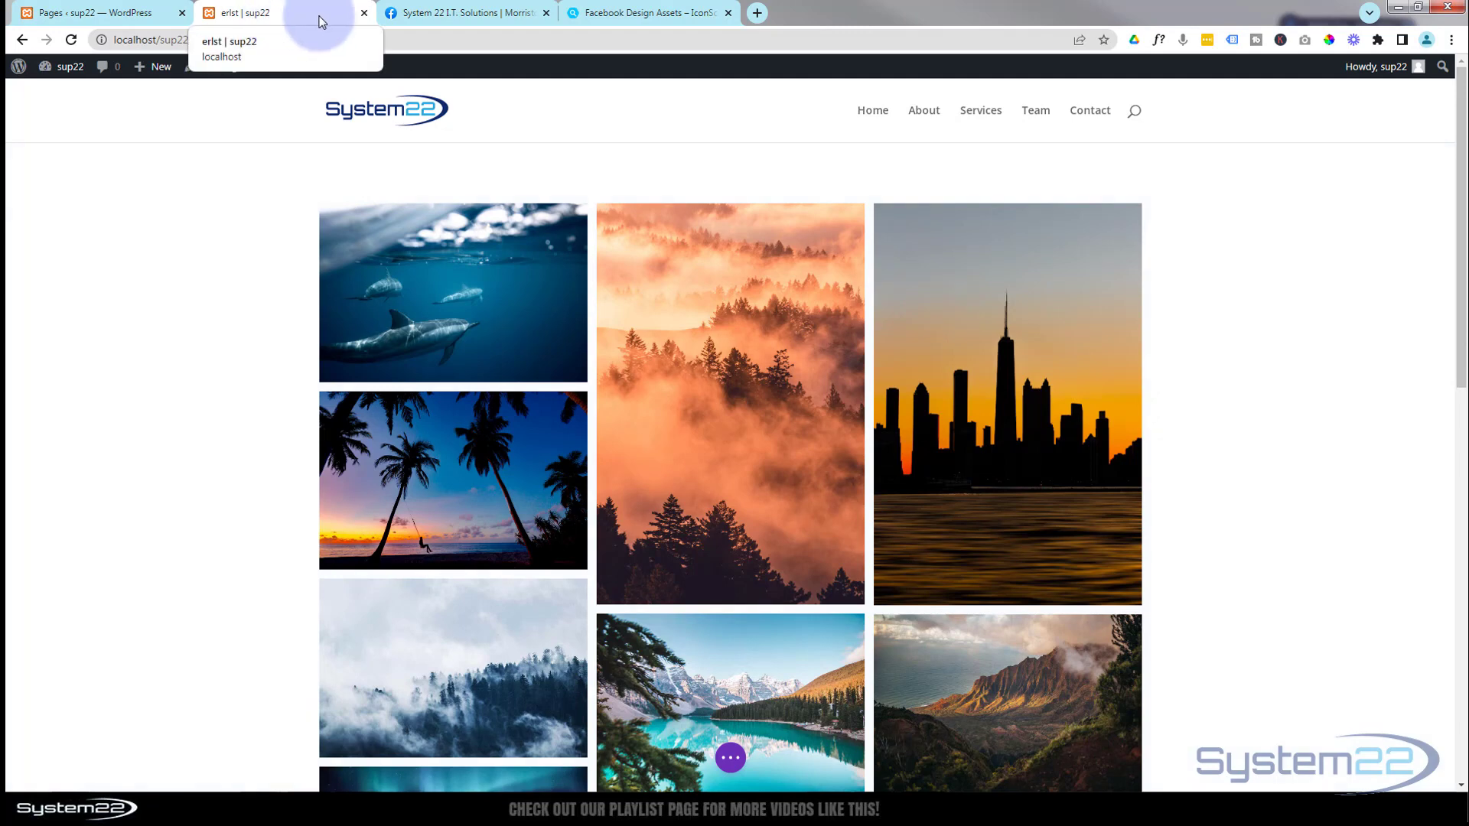
- Examine IconScout's site address and its search for free facebook assets
left_click(618, 15)
double_click(170, 40)
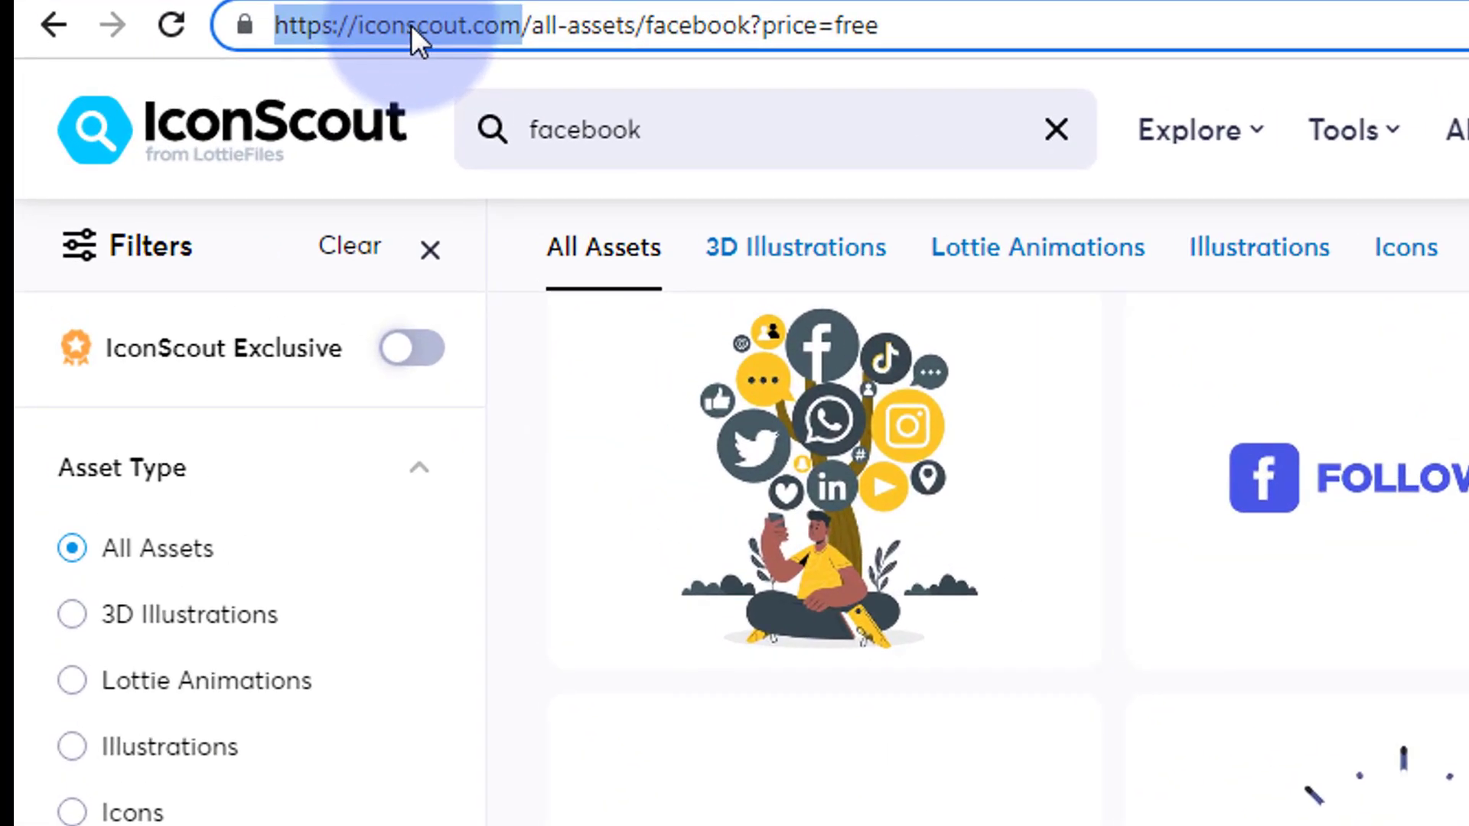
left_click(675, 134)
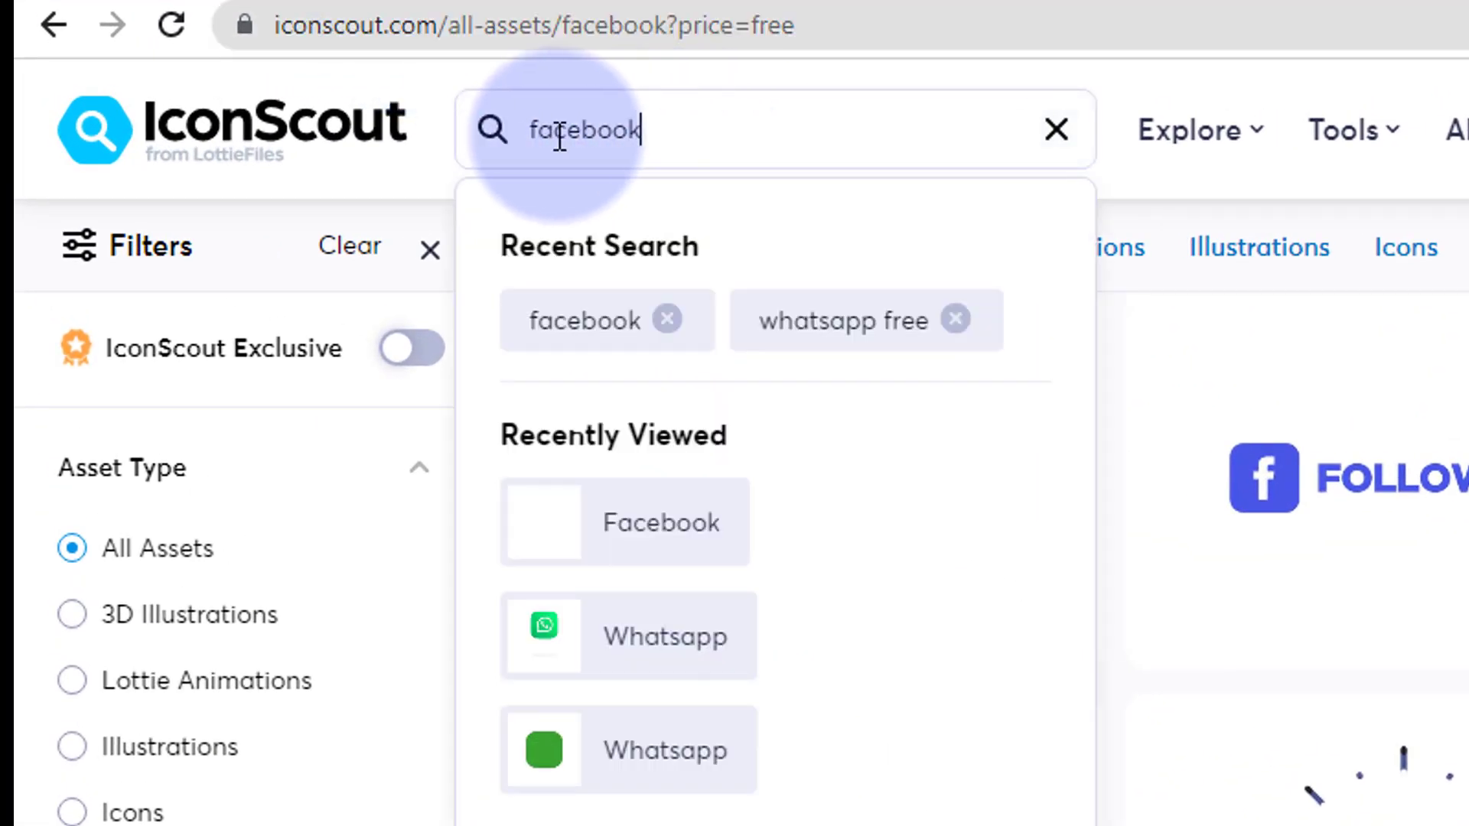
double_click(535, 132)
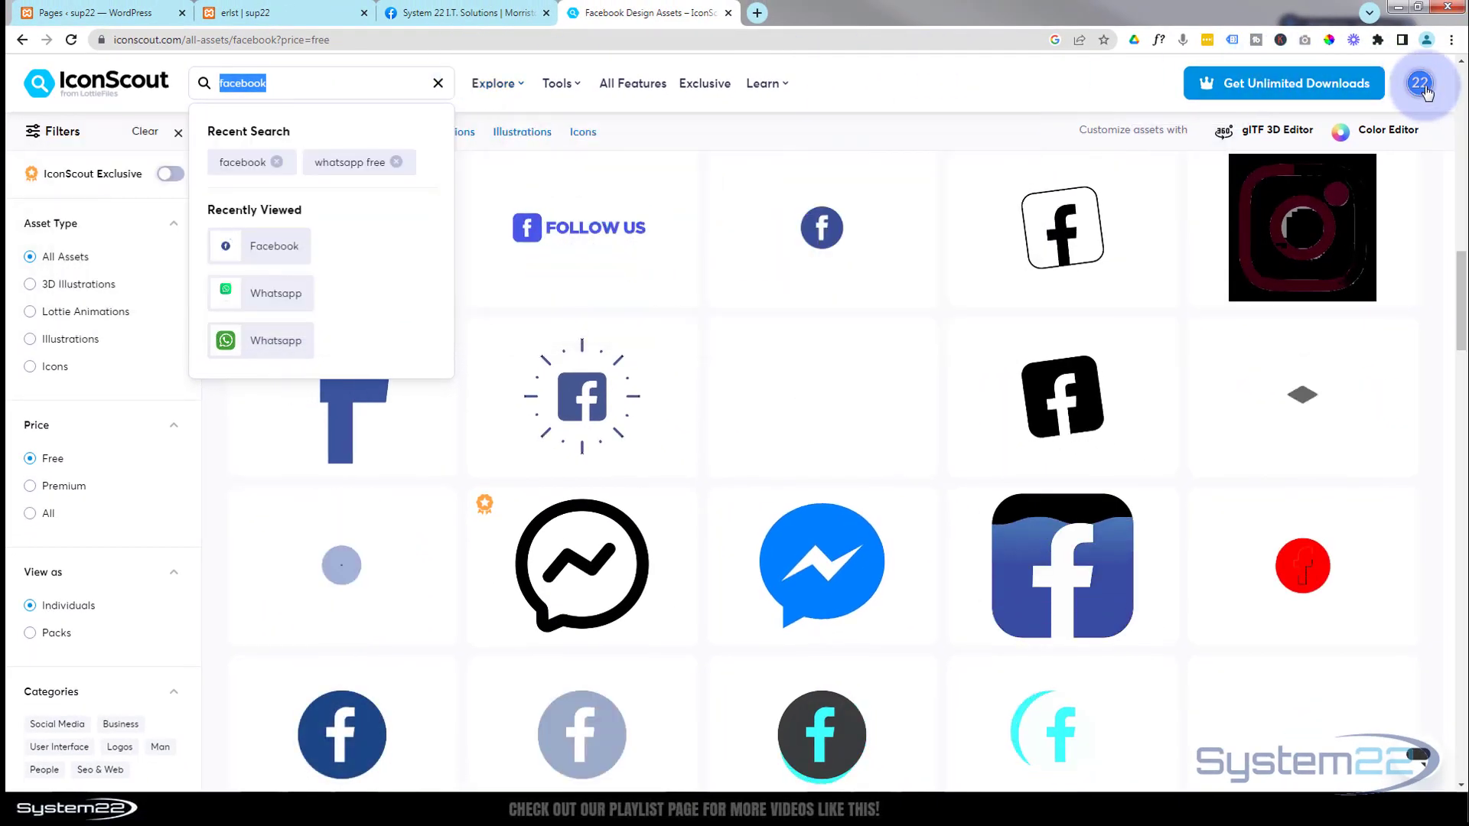
left_click(930, 81)
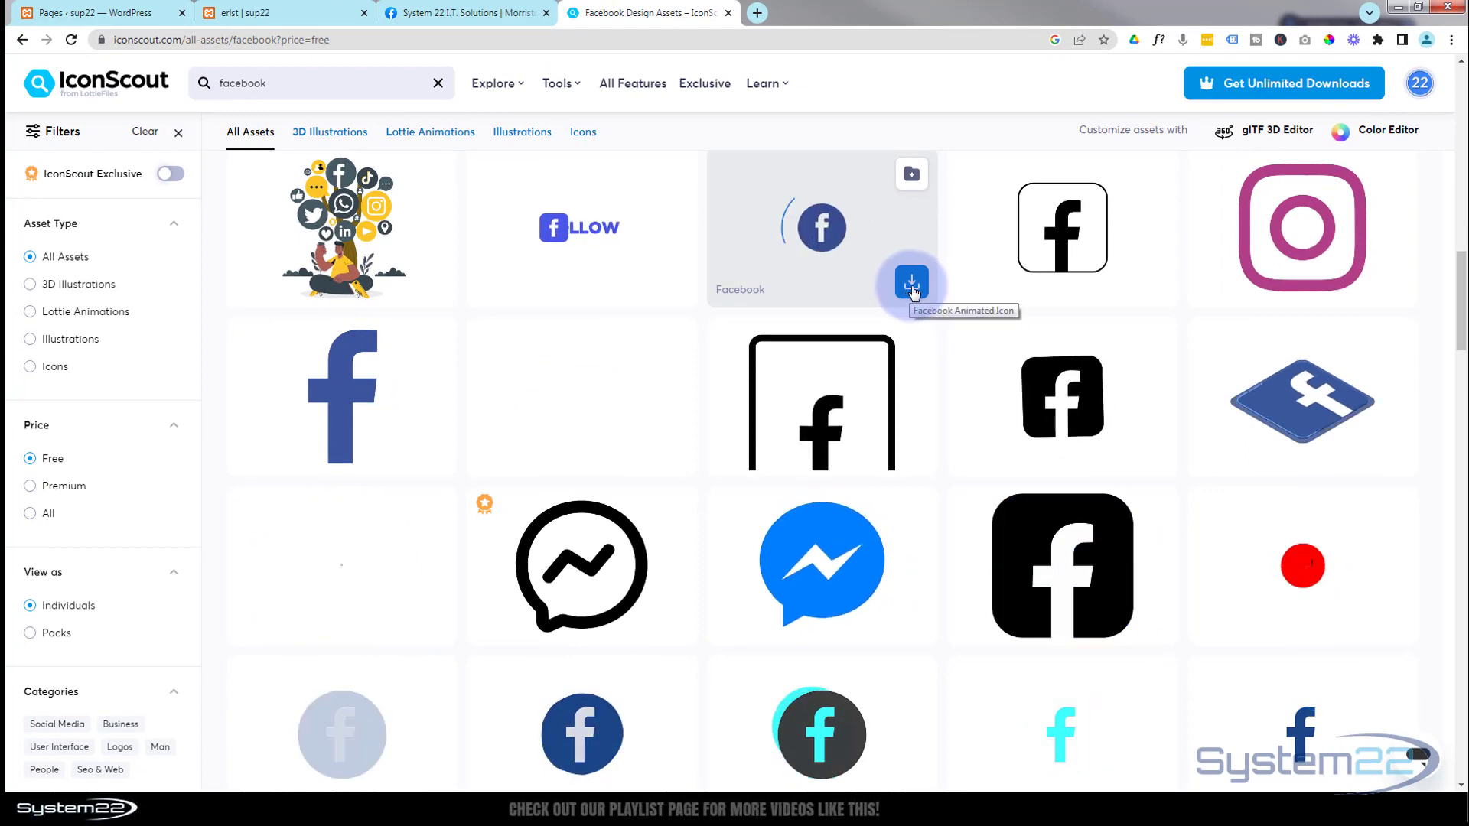
- Download the circular Facebook animated icon from IconScout as a Transparent GIF
left_click(911, 284)
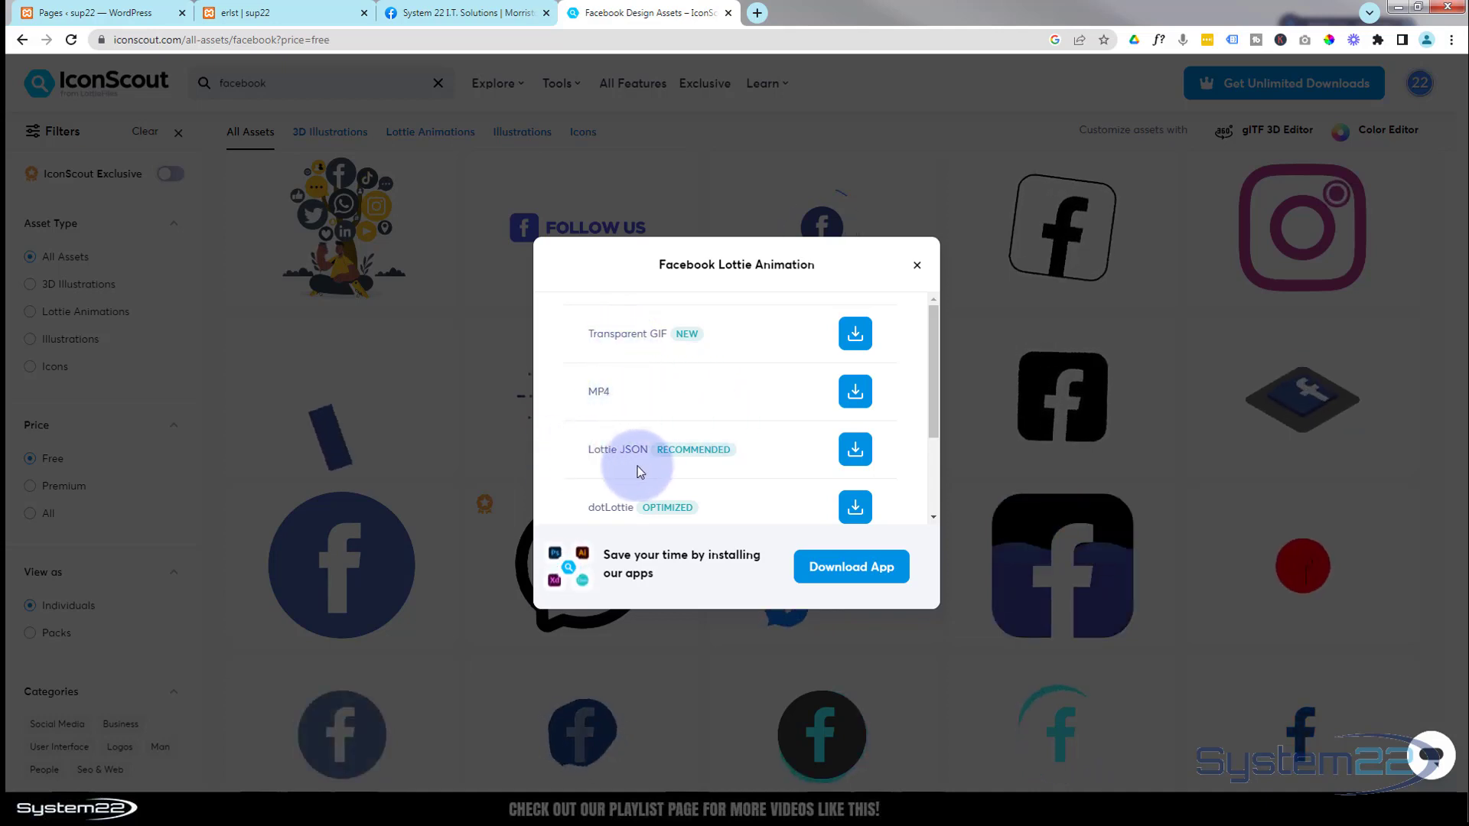
left_click(855, 334)
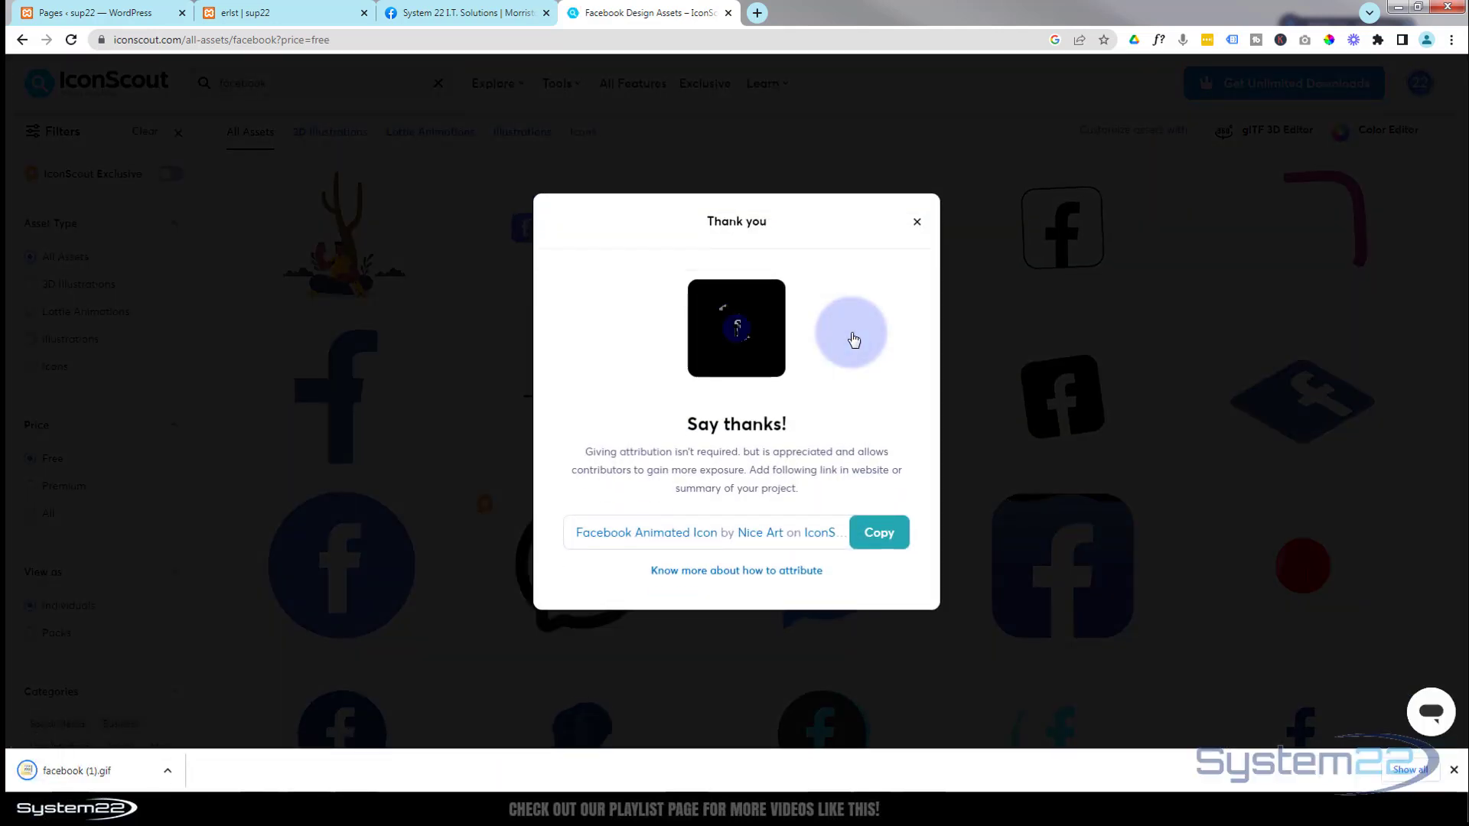
left_click(99, 424)
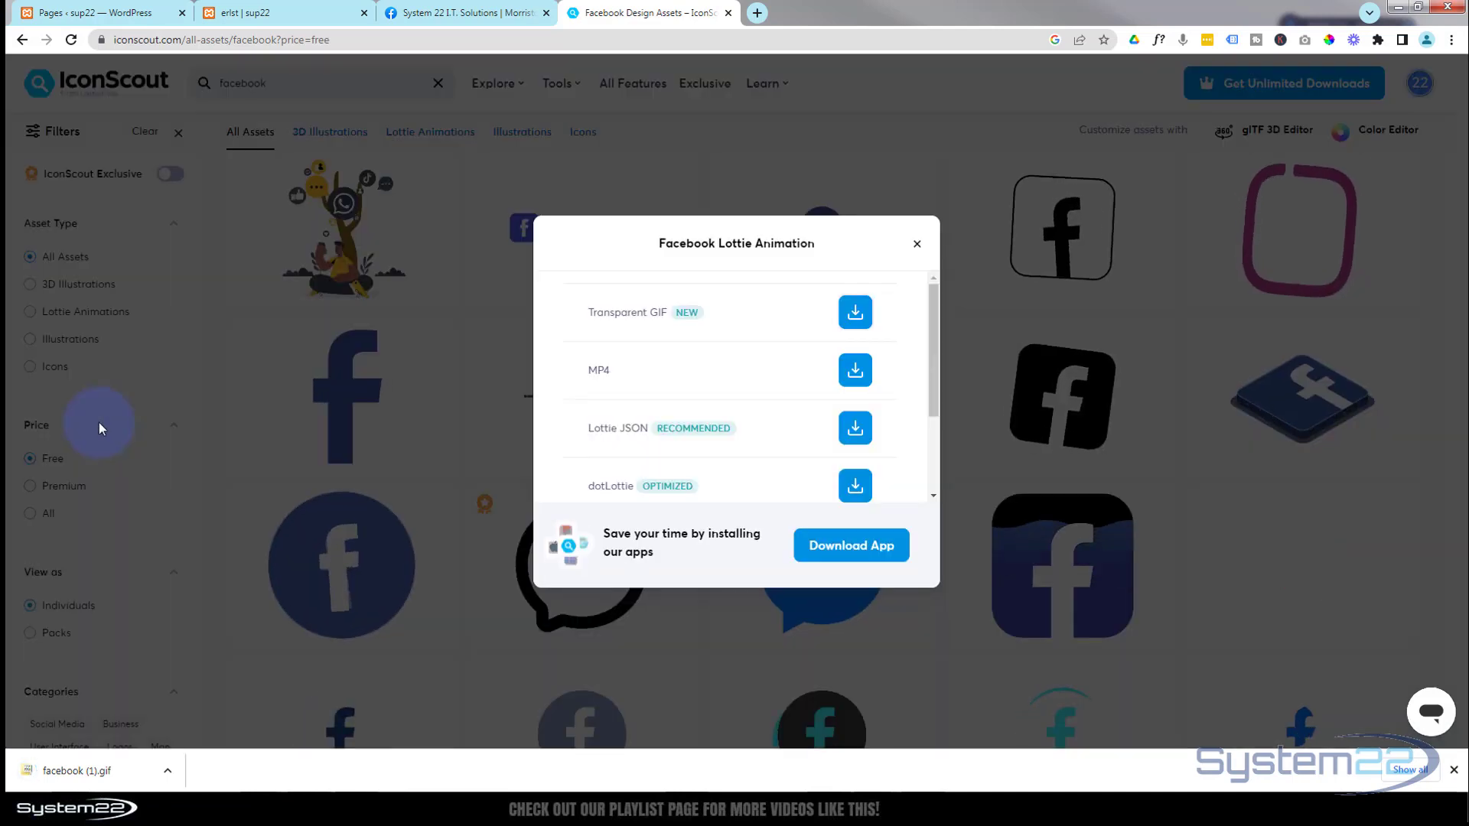
- Return to the gallery page and insert a regular section with a single-column row below the gallery
left_click(283, 16)
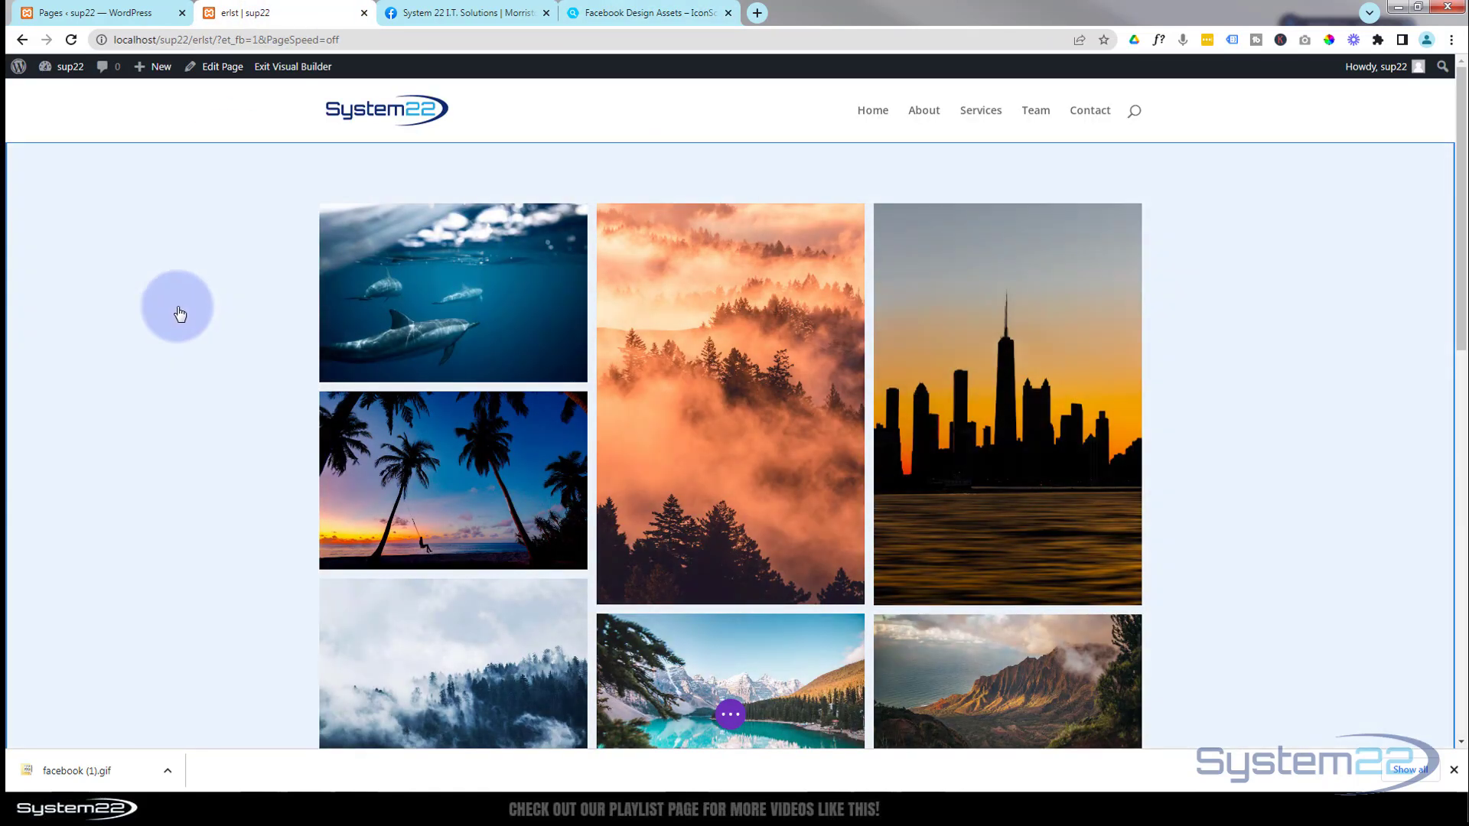
scroll(180, 312, "down", 10)
scroll(183, 312, "down", 3)
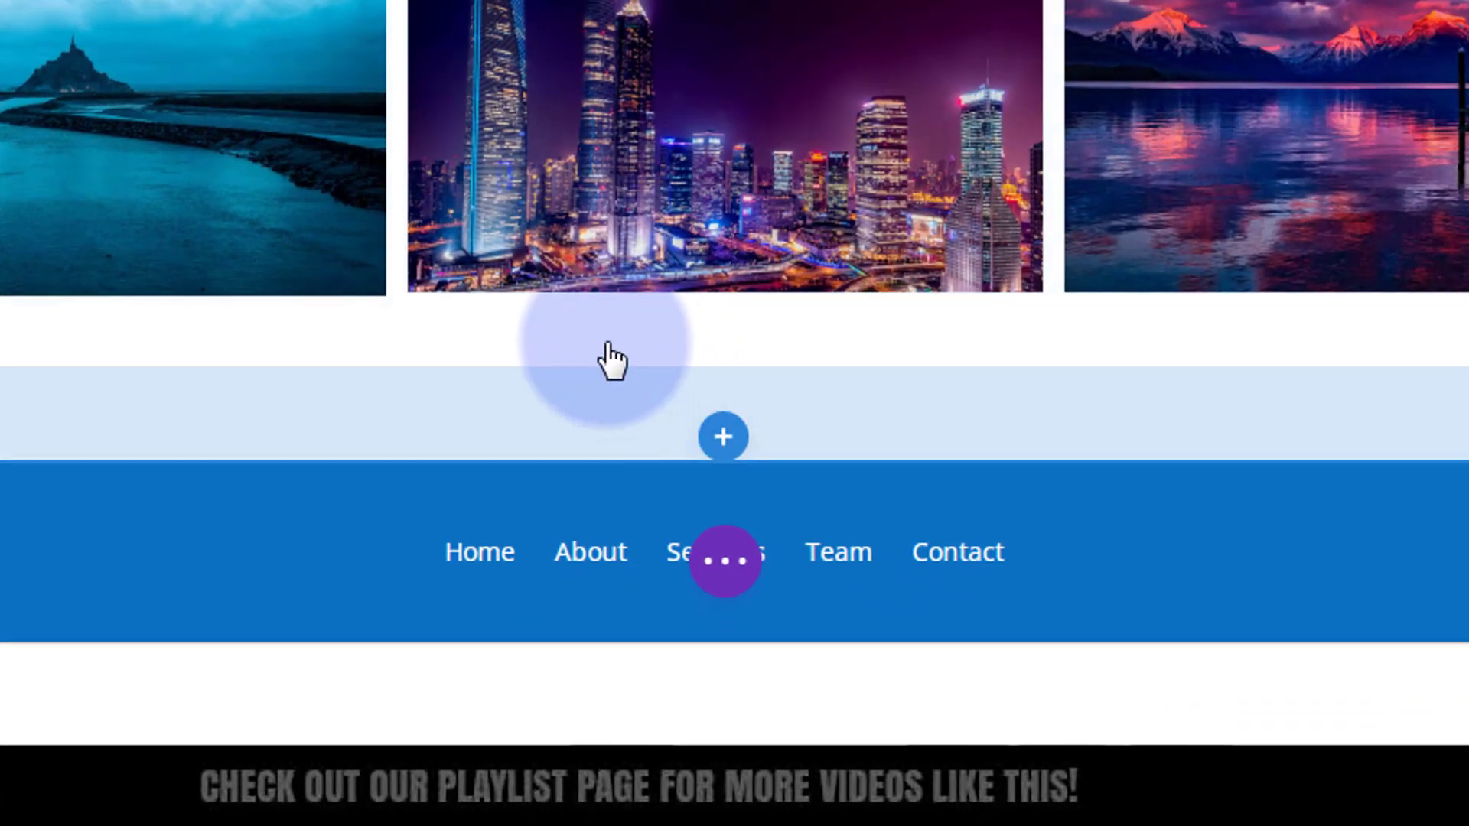
left_click(724, 447)
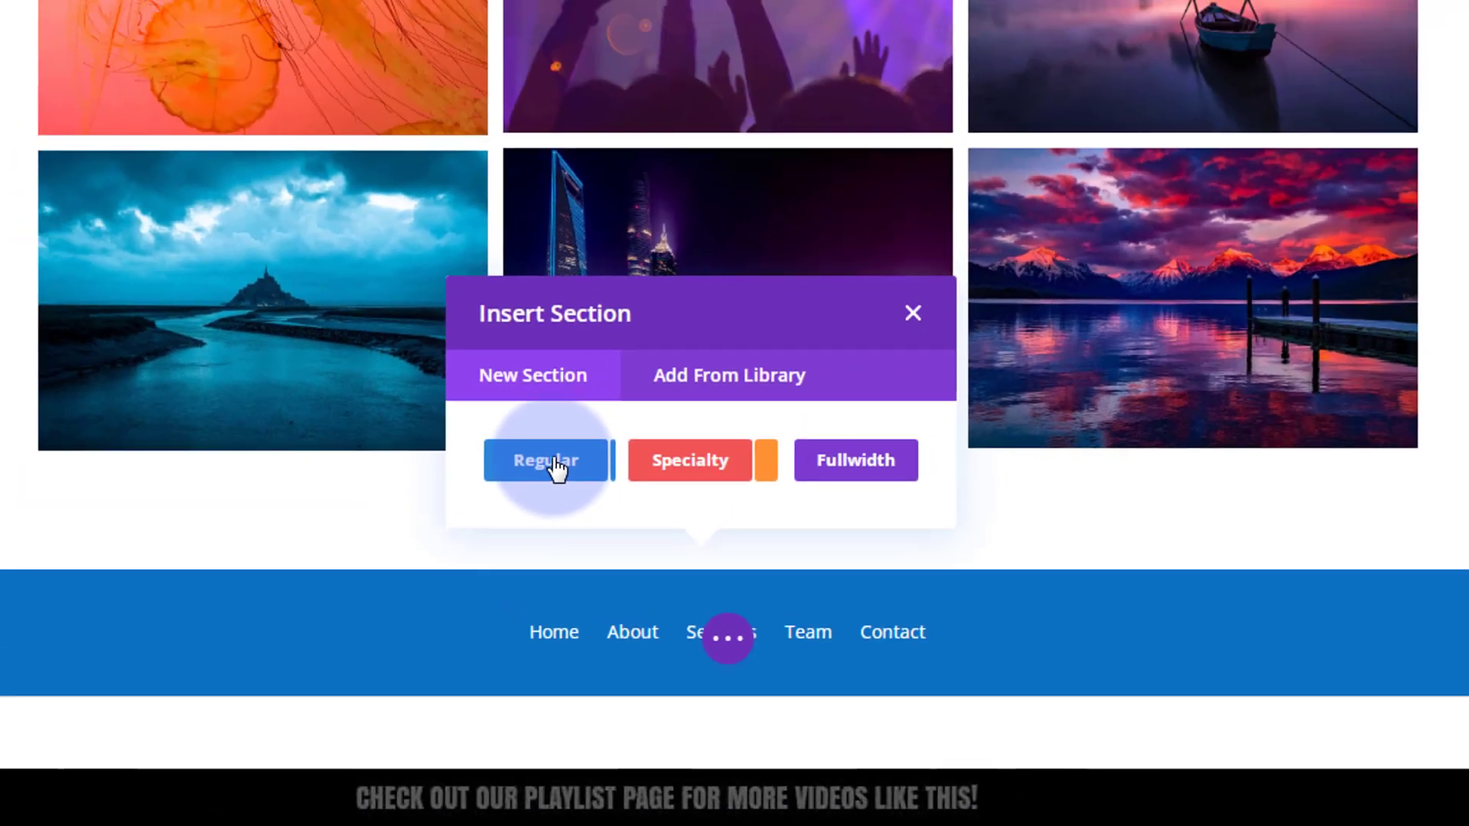
left_click(482, 317)
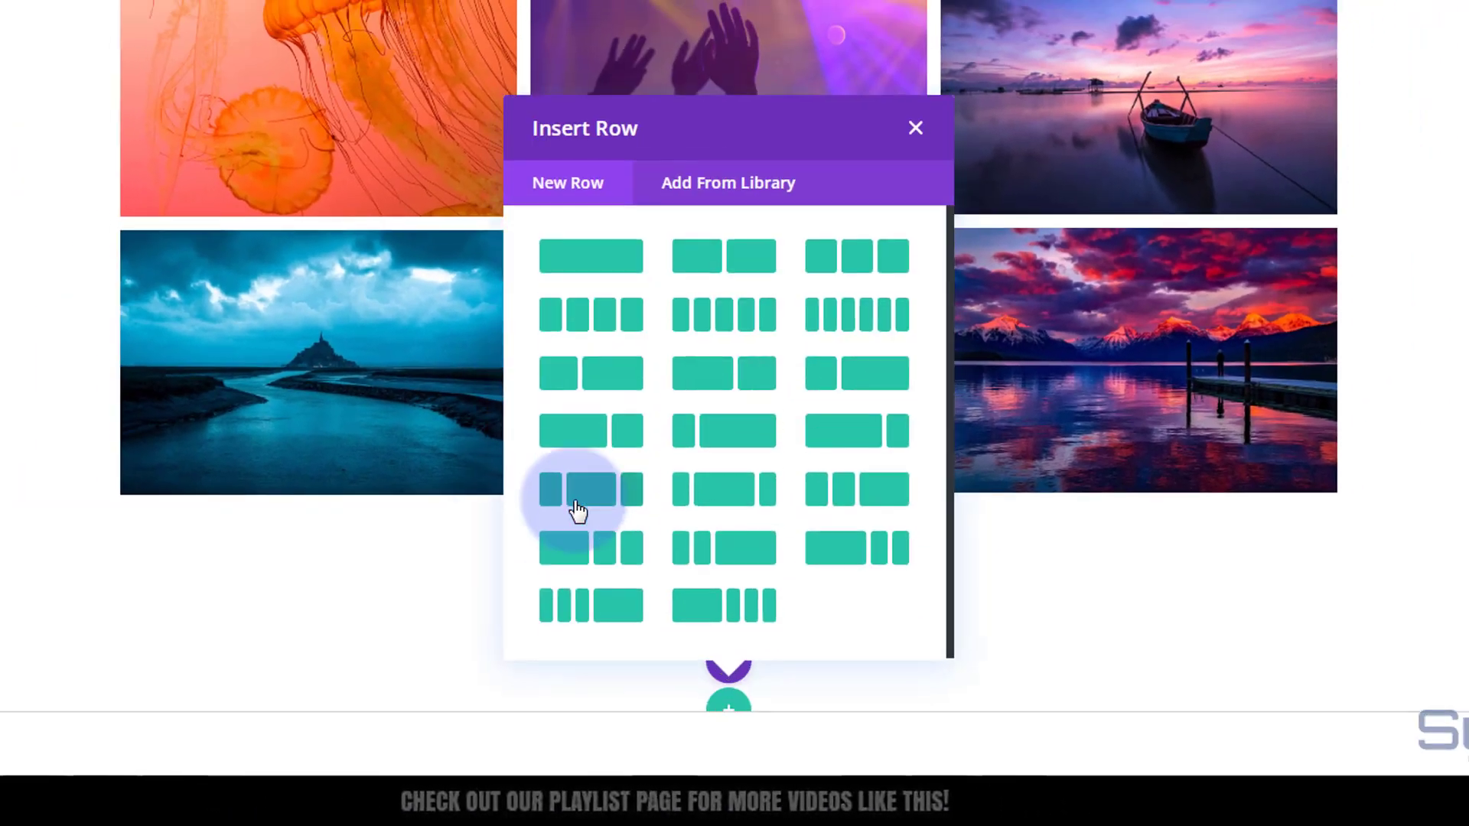
left_click(590, 267)
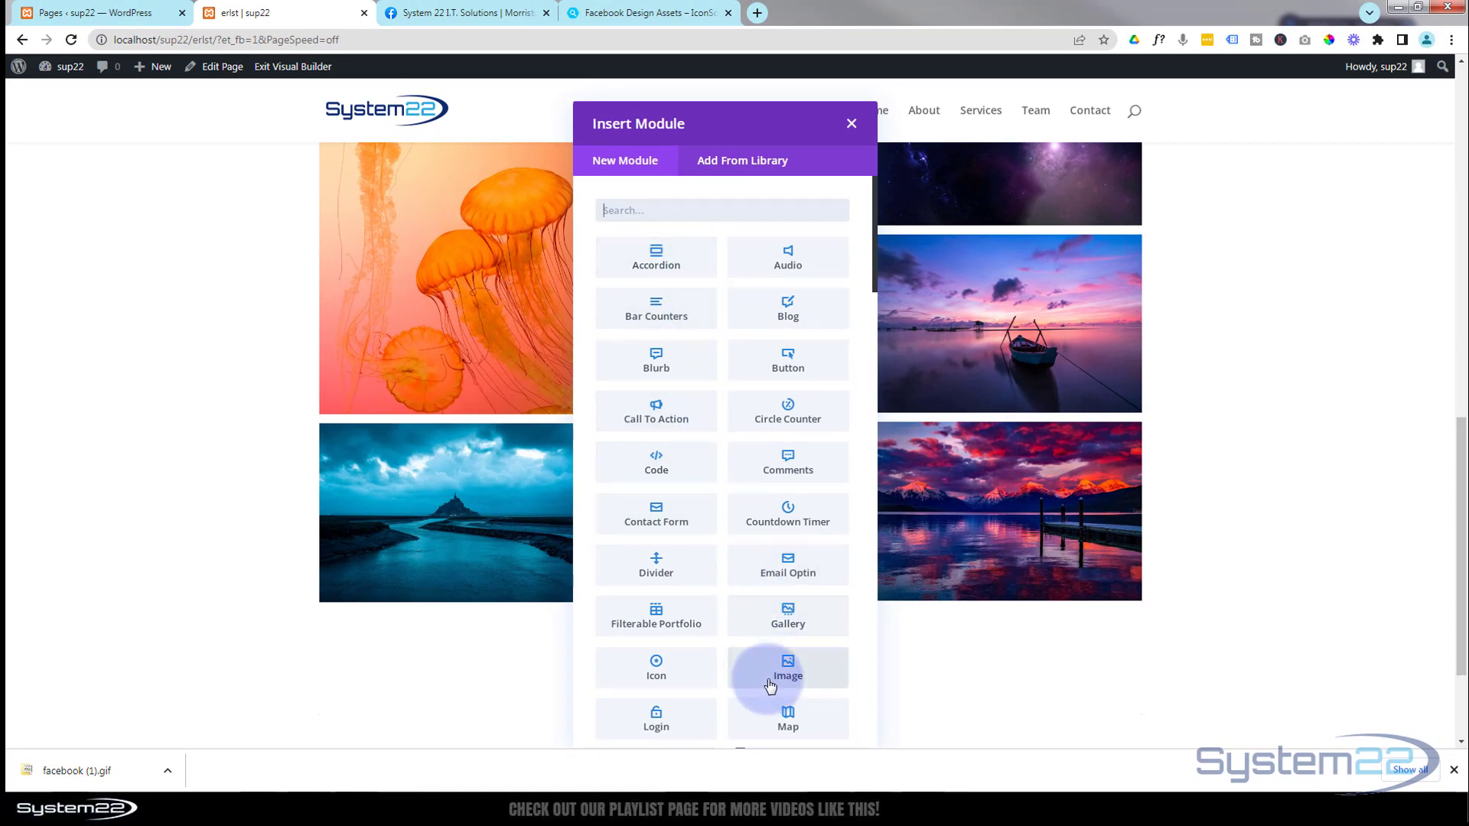
- Add an Image module to the new row and open the media library to choose its image
scroll(734, 486, "down", 3)
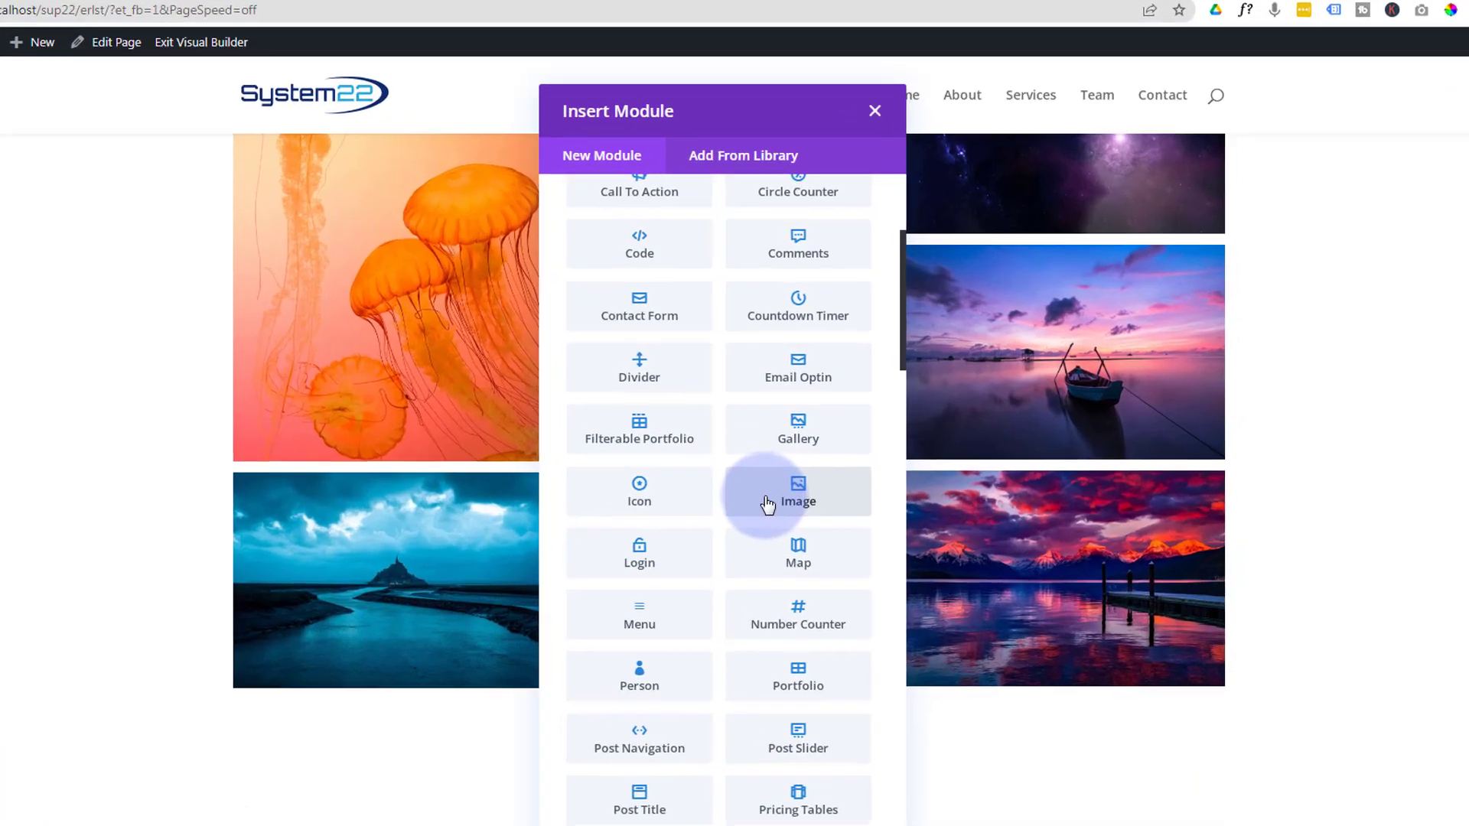
left_click(762, 449)
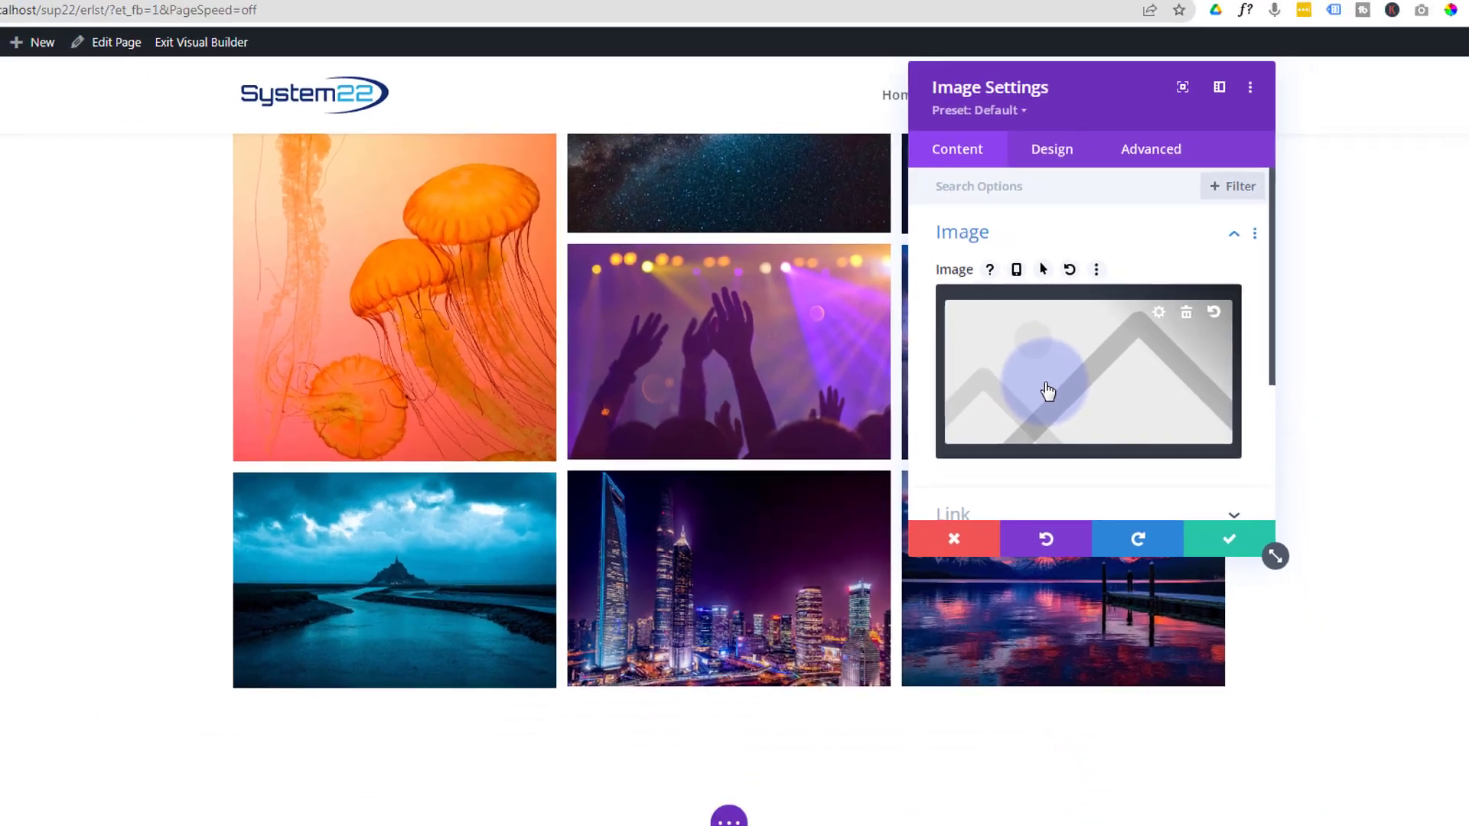
left_click(1131, 450)
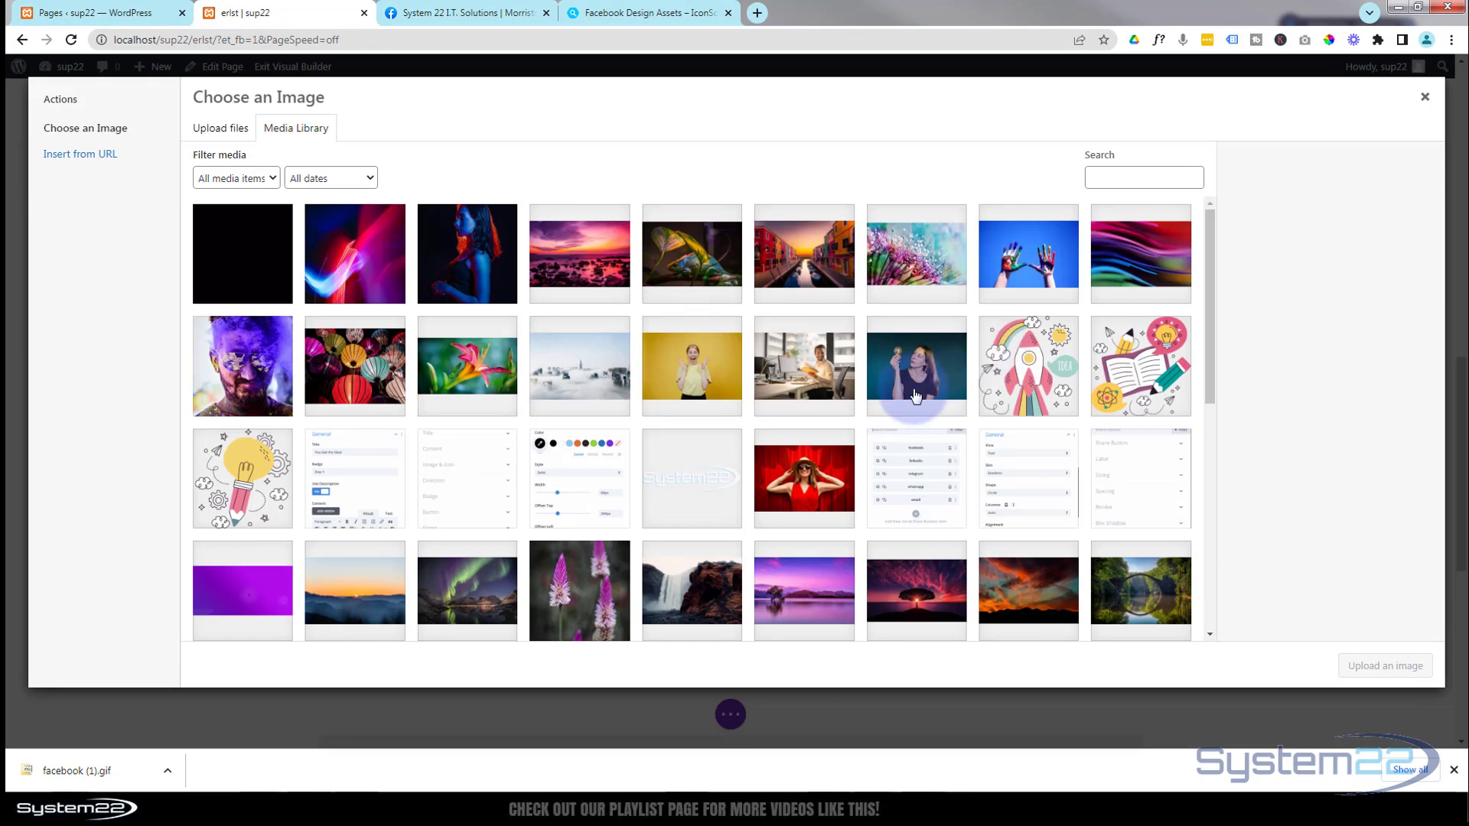
- Permanently delete the existing facebook.gif from the media library
left_click(261, 262)
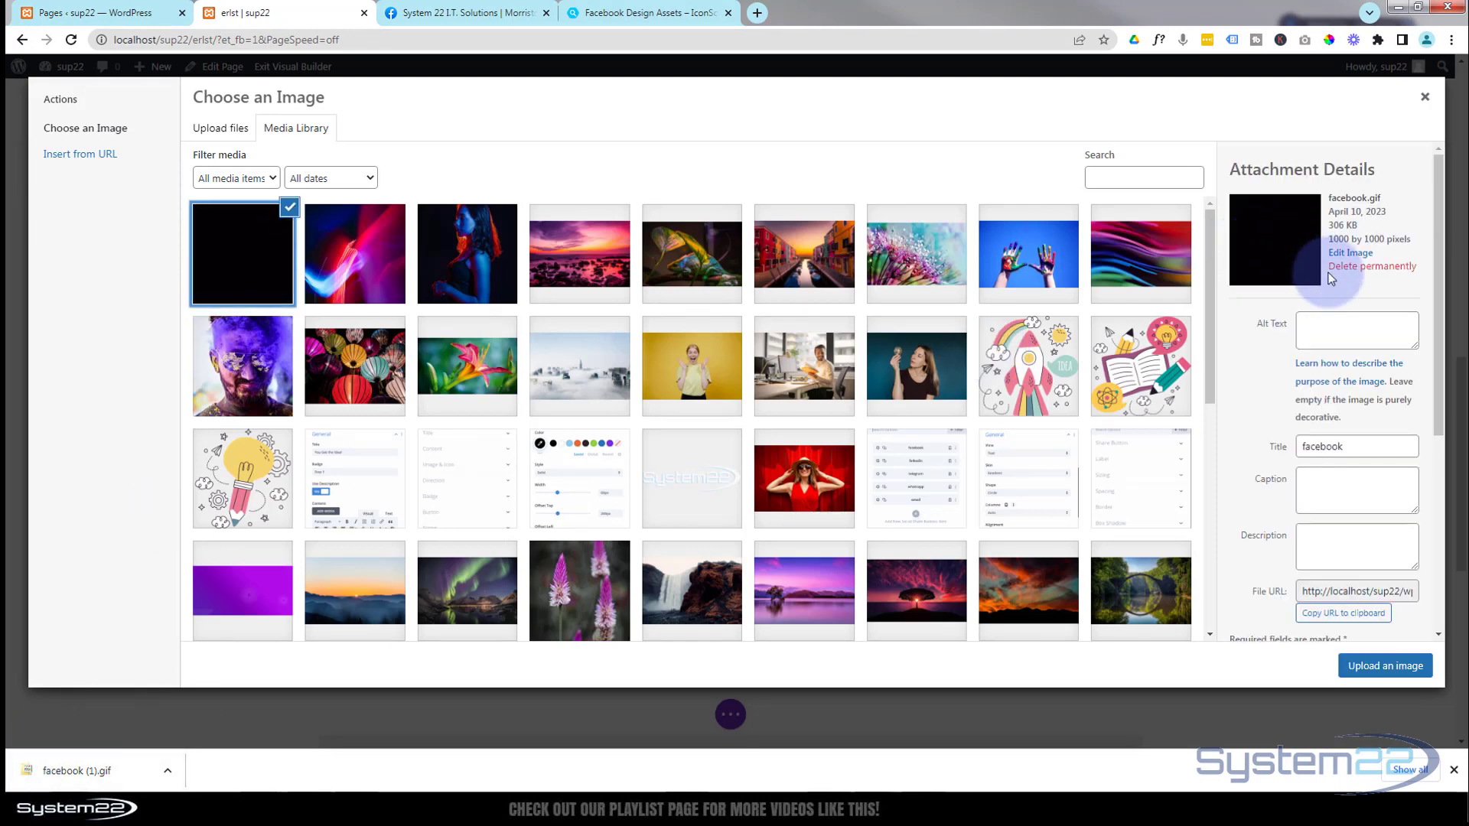
left_click(1362, 268)
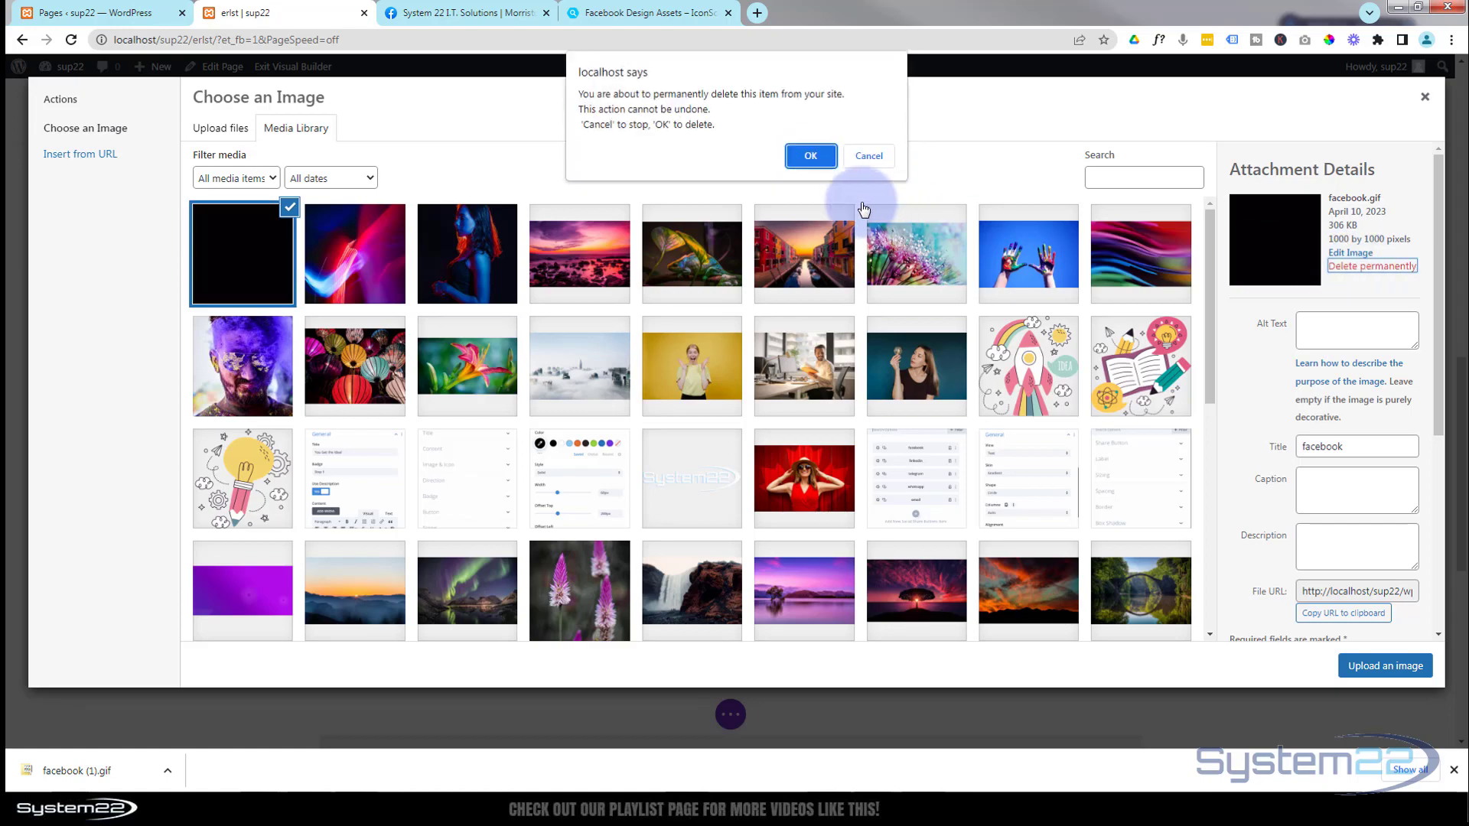
left_click(807, 155)
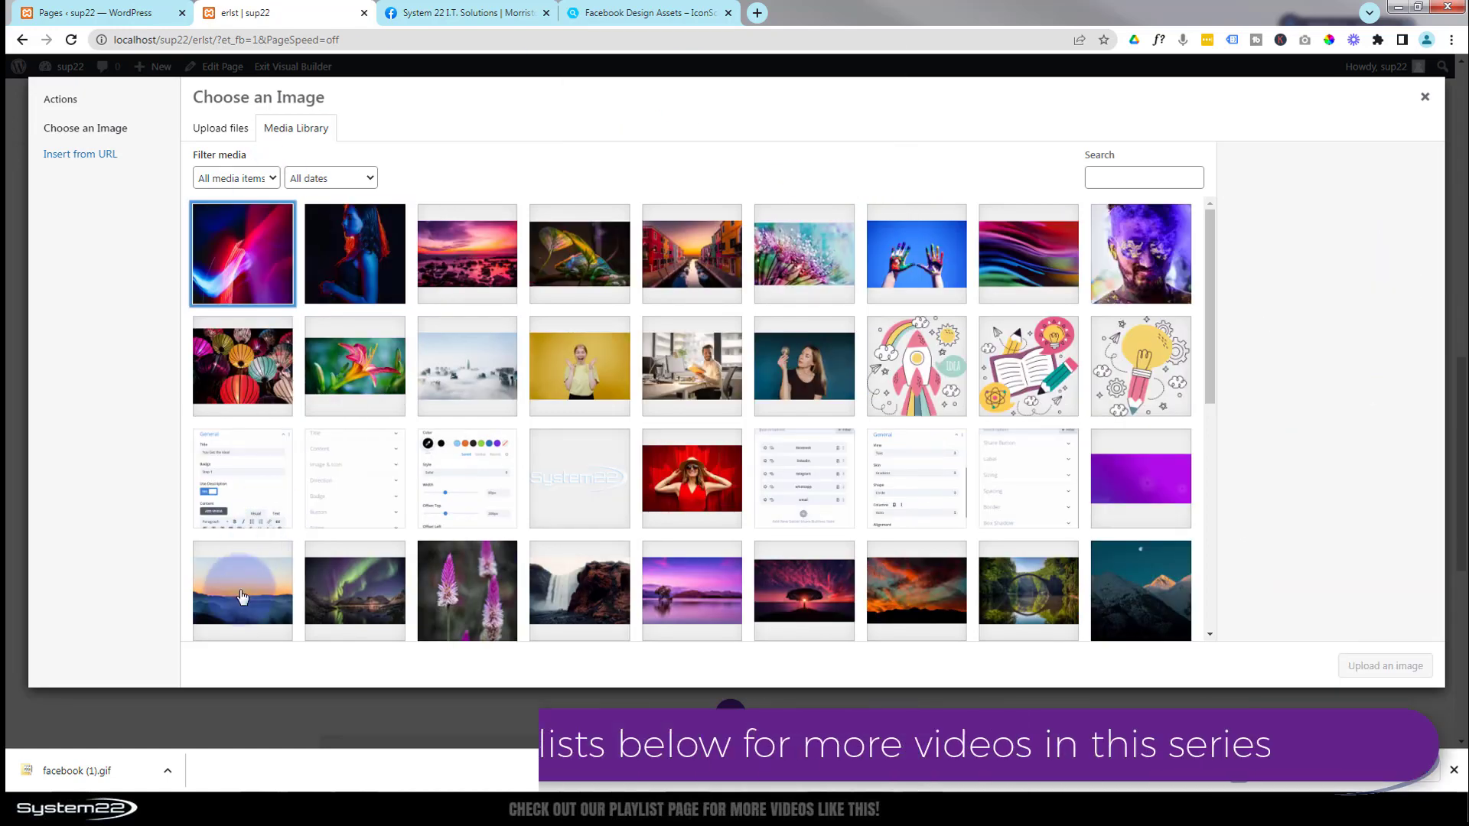
- Upload the downloaded facebook (1).gif to the media library and use it as the module's image
left_click_drag(57, 770, 278, 274)
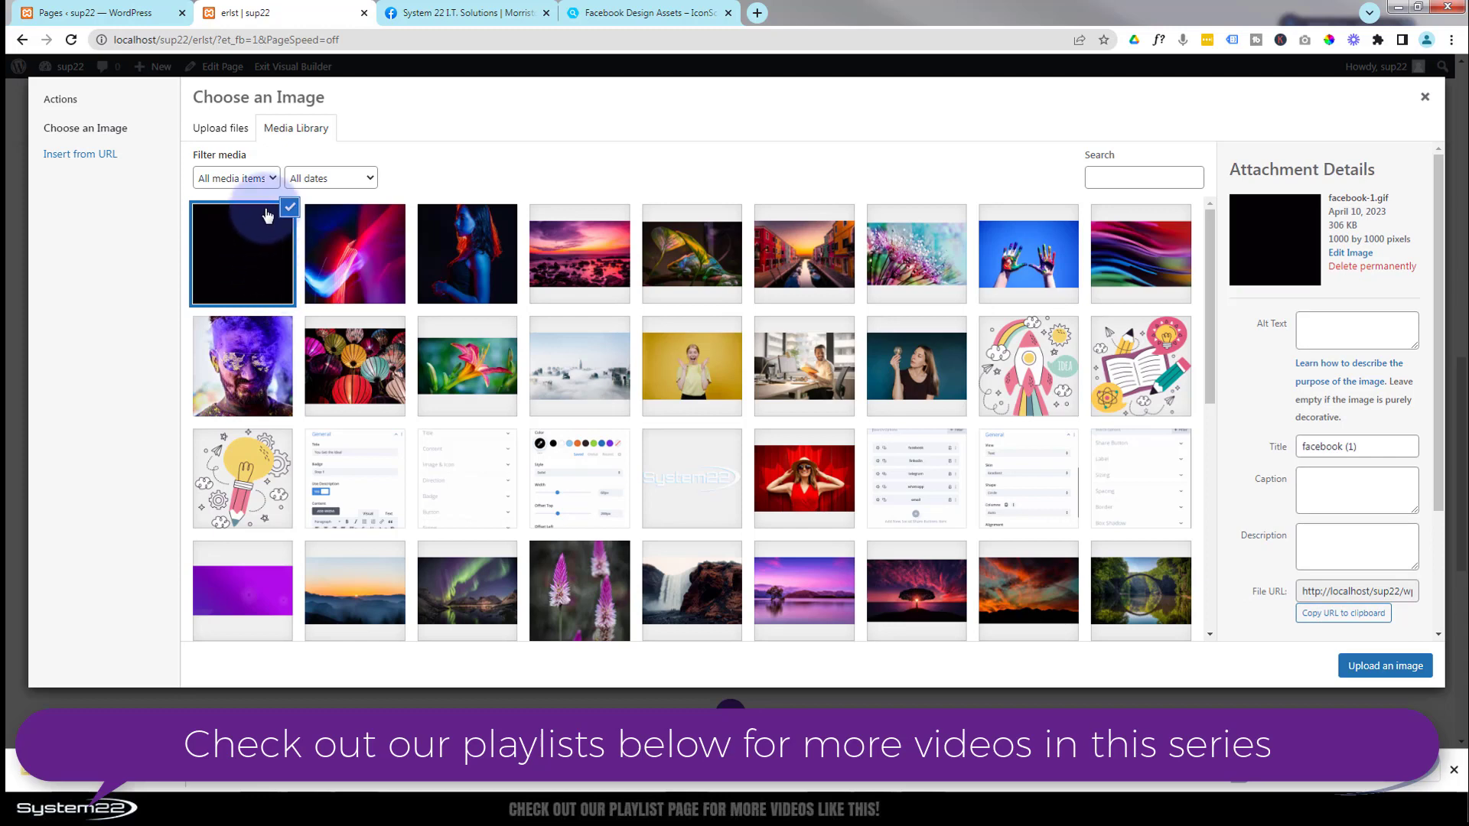
left_click(1369, 667)
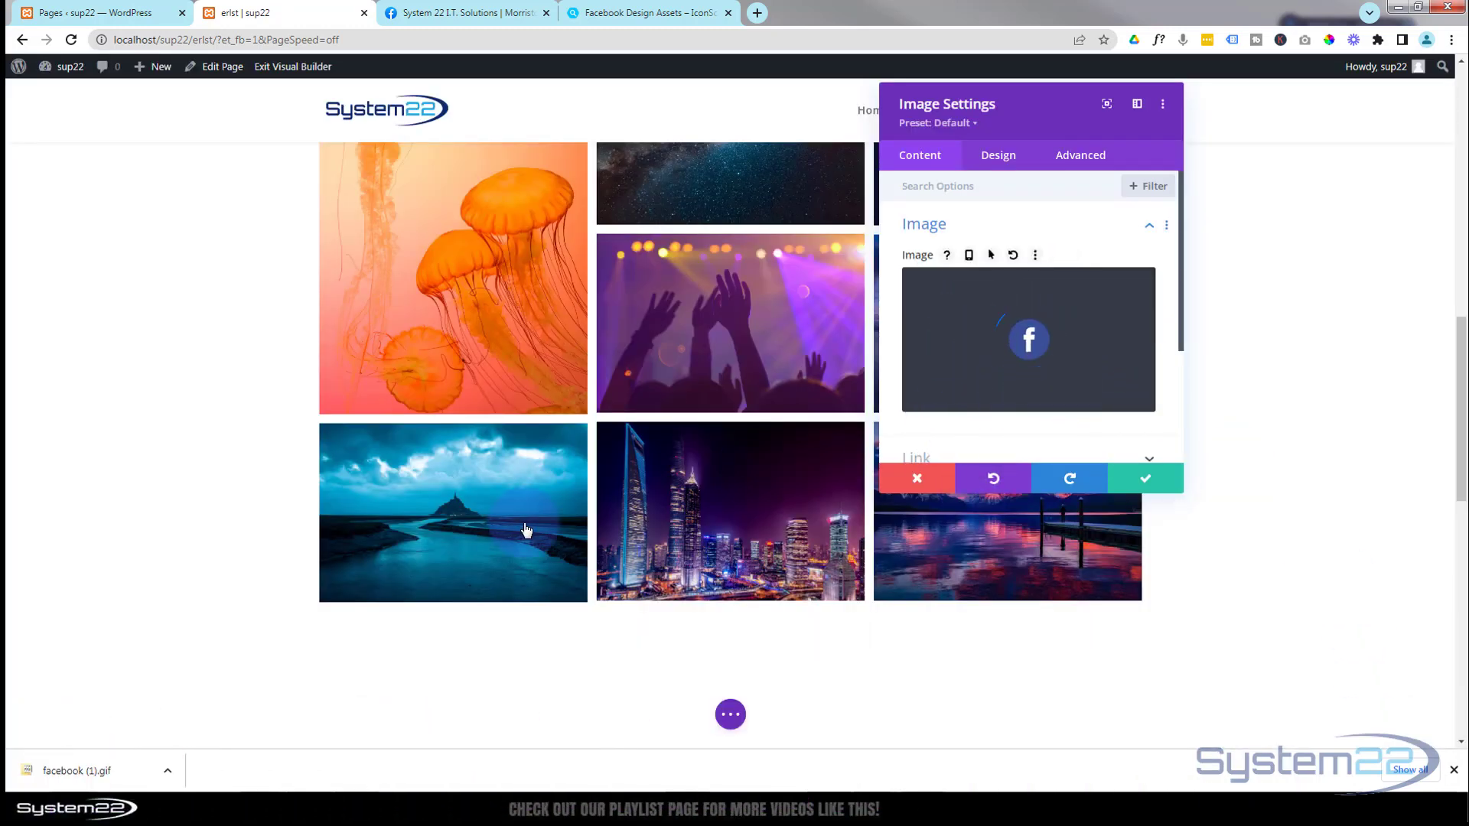
scroll(525, 528, "down", 8)
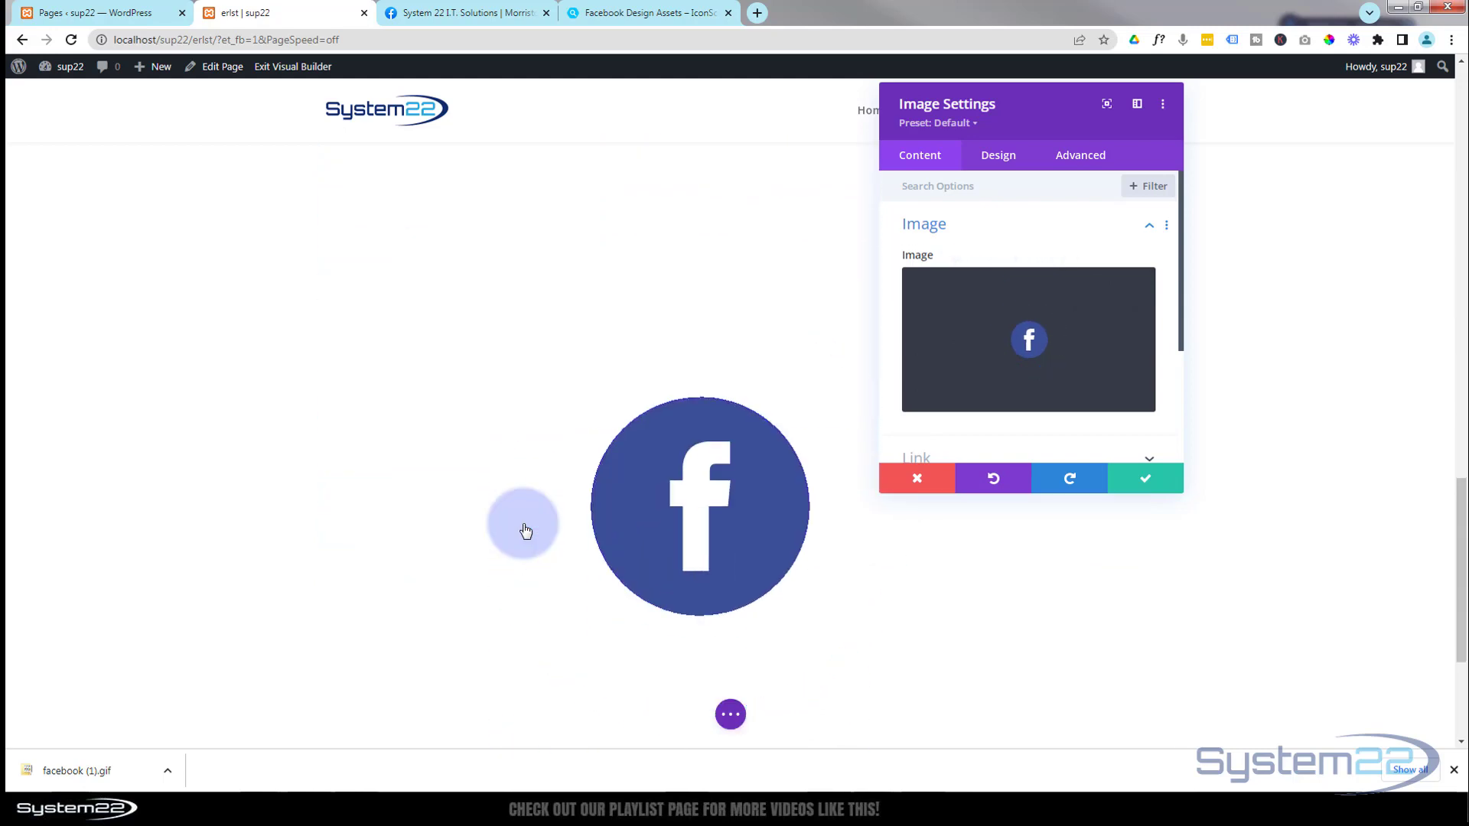
scroll(525, 528, "up", 6)
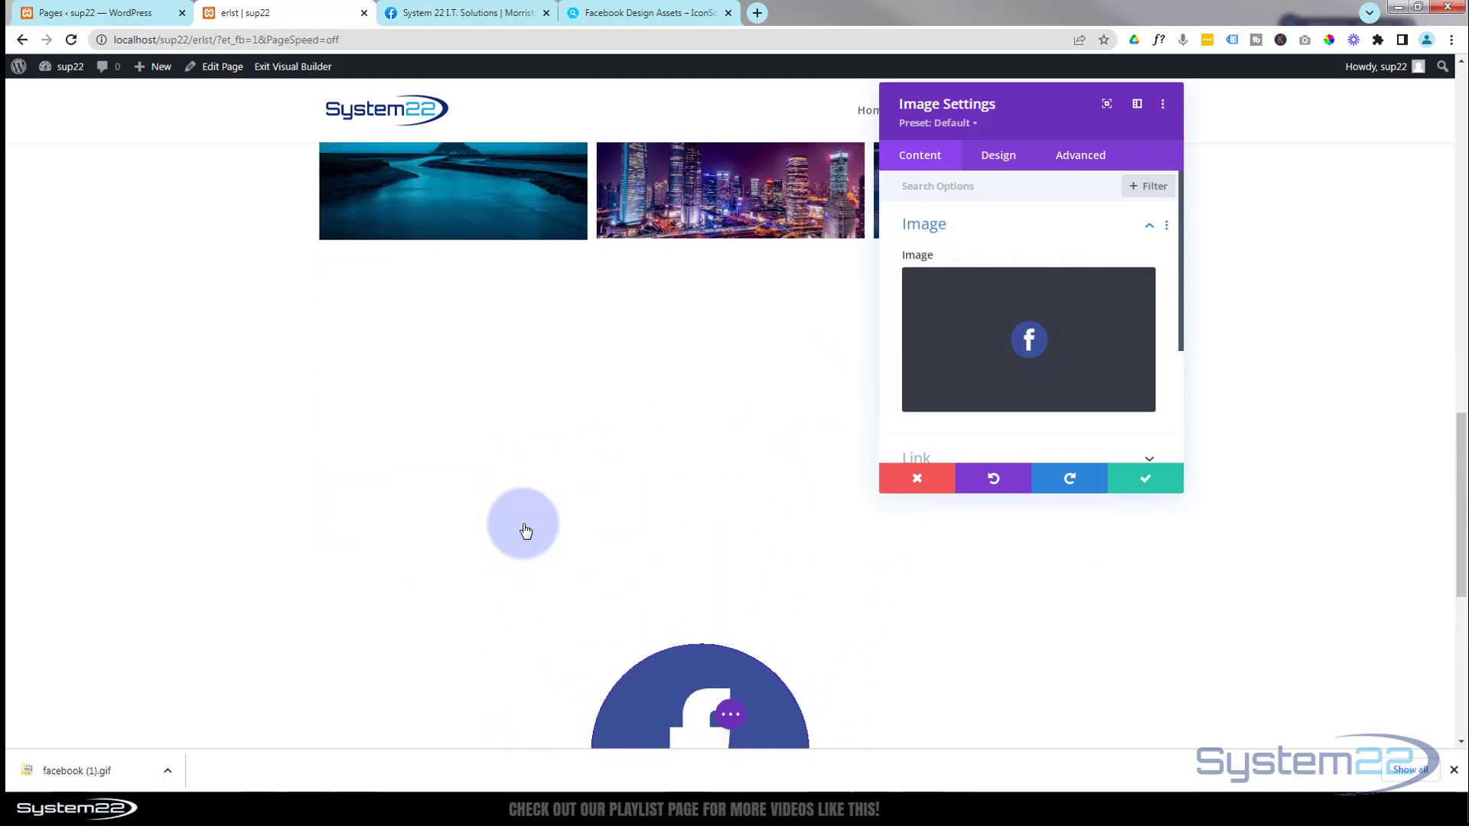
- Set both the width and the height of the Facebook image module to 150px
left_click(1008, 166)
left_click(1010, 273)
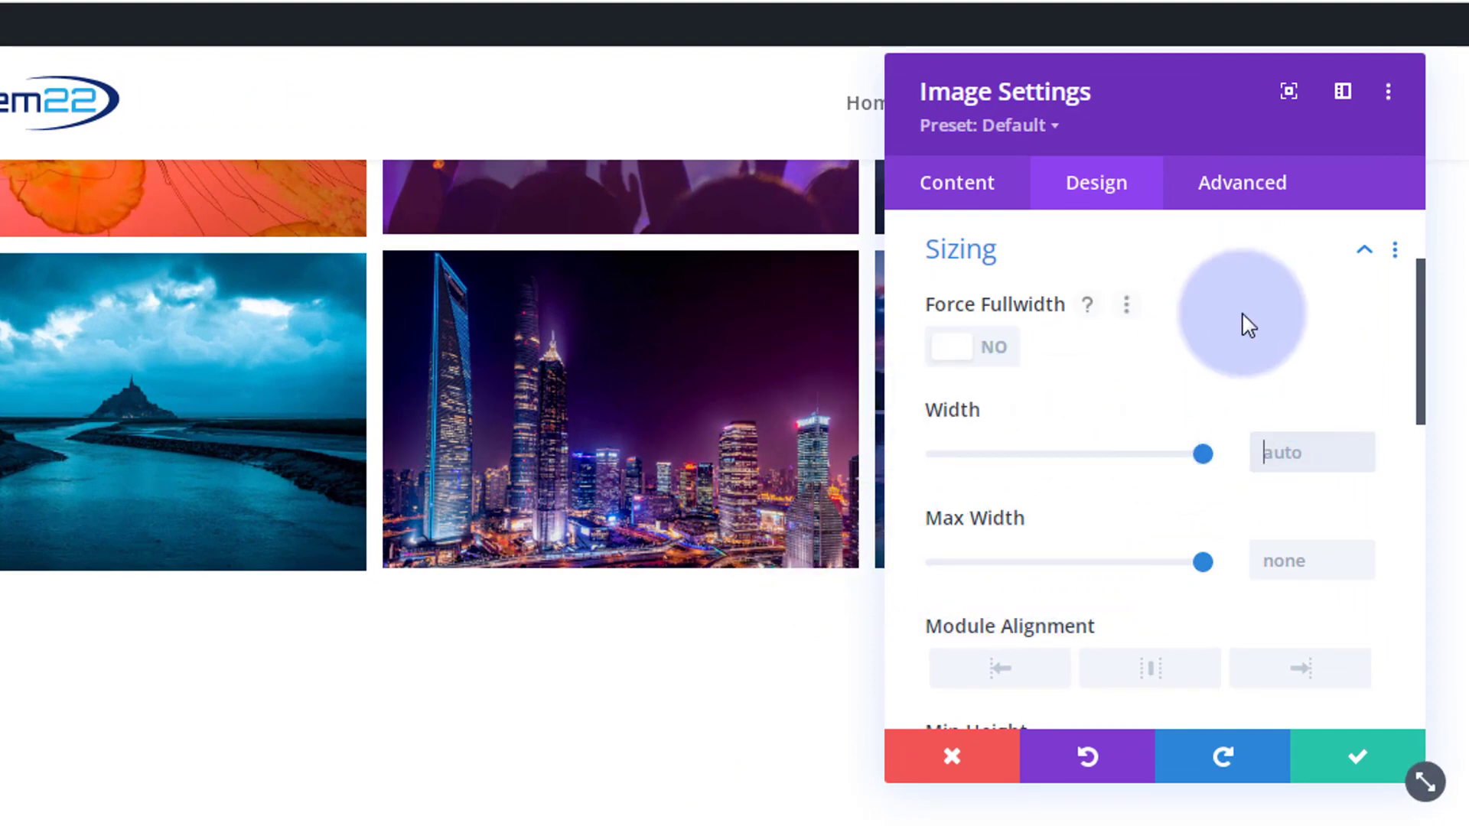
type("150px")
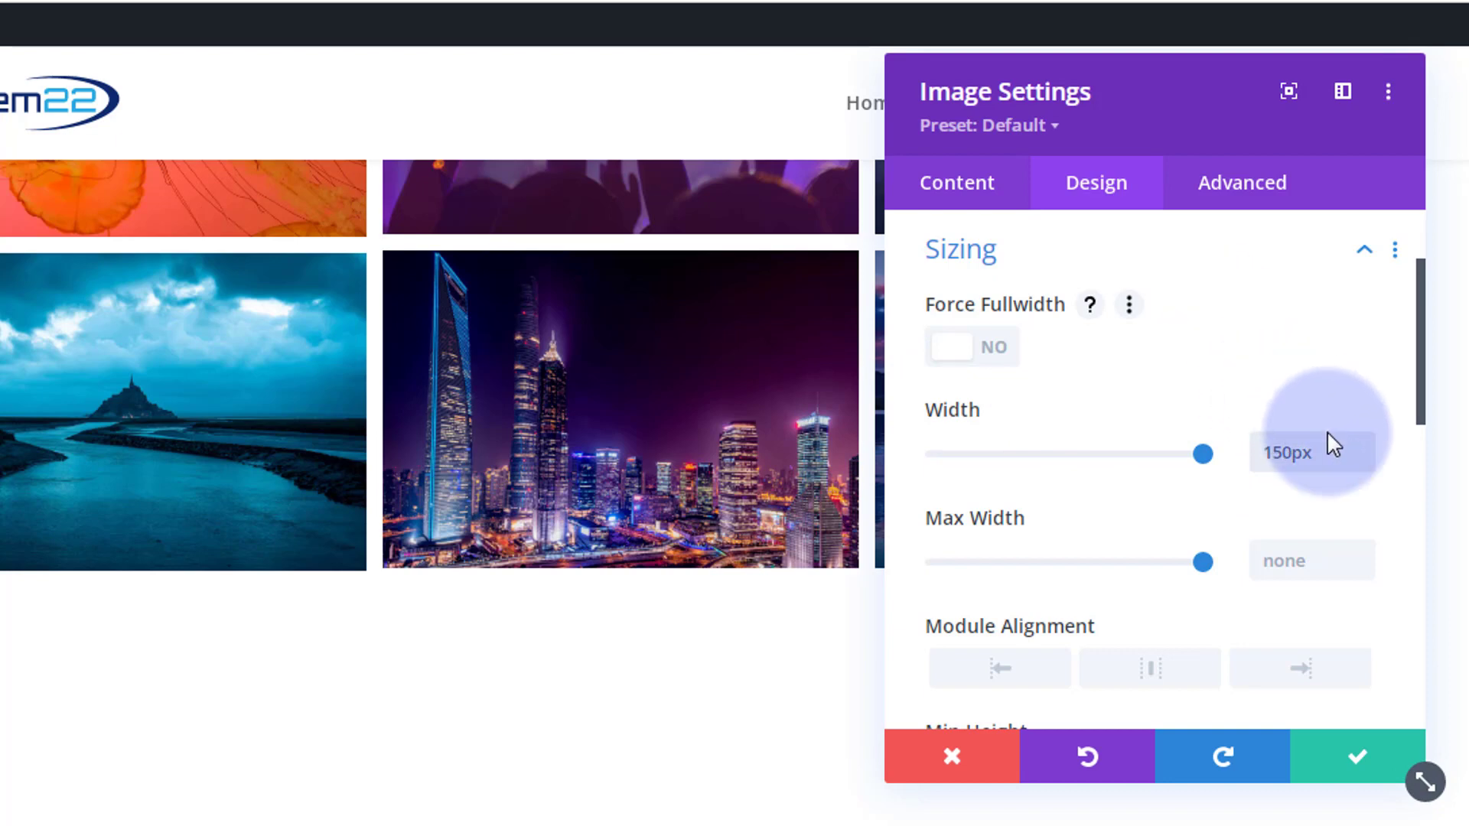
left_click_drag(1329, 450, 1266, 453)
key("ctrl+c")
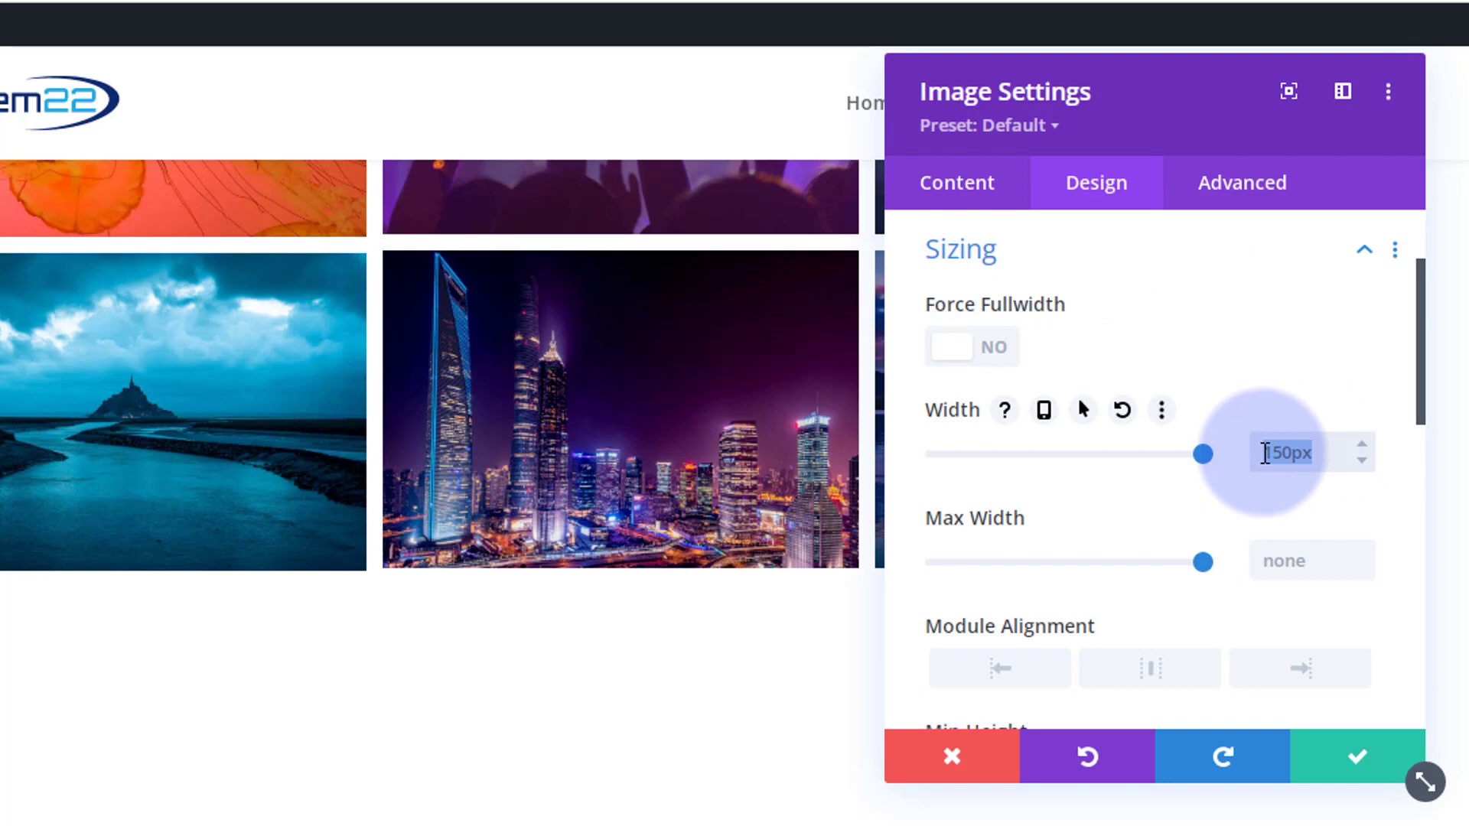
scroll(1233, 526, "down", 1)
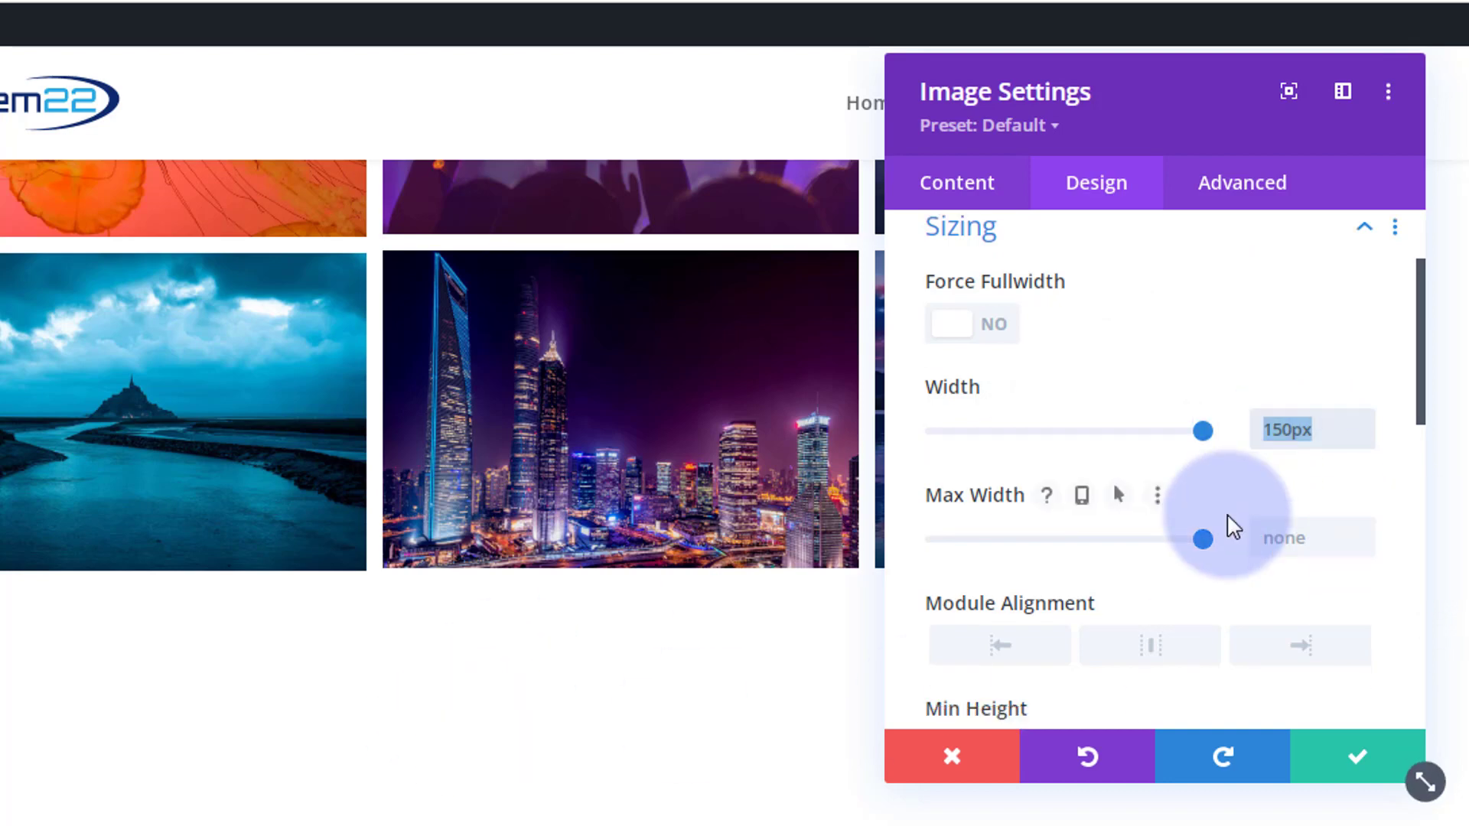
scroll(1232, 526, "down", 3)
left_click(1281, 612)
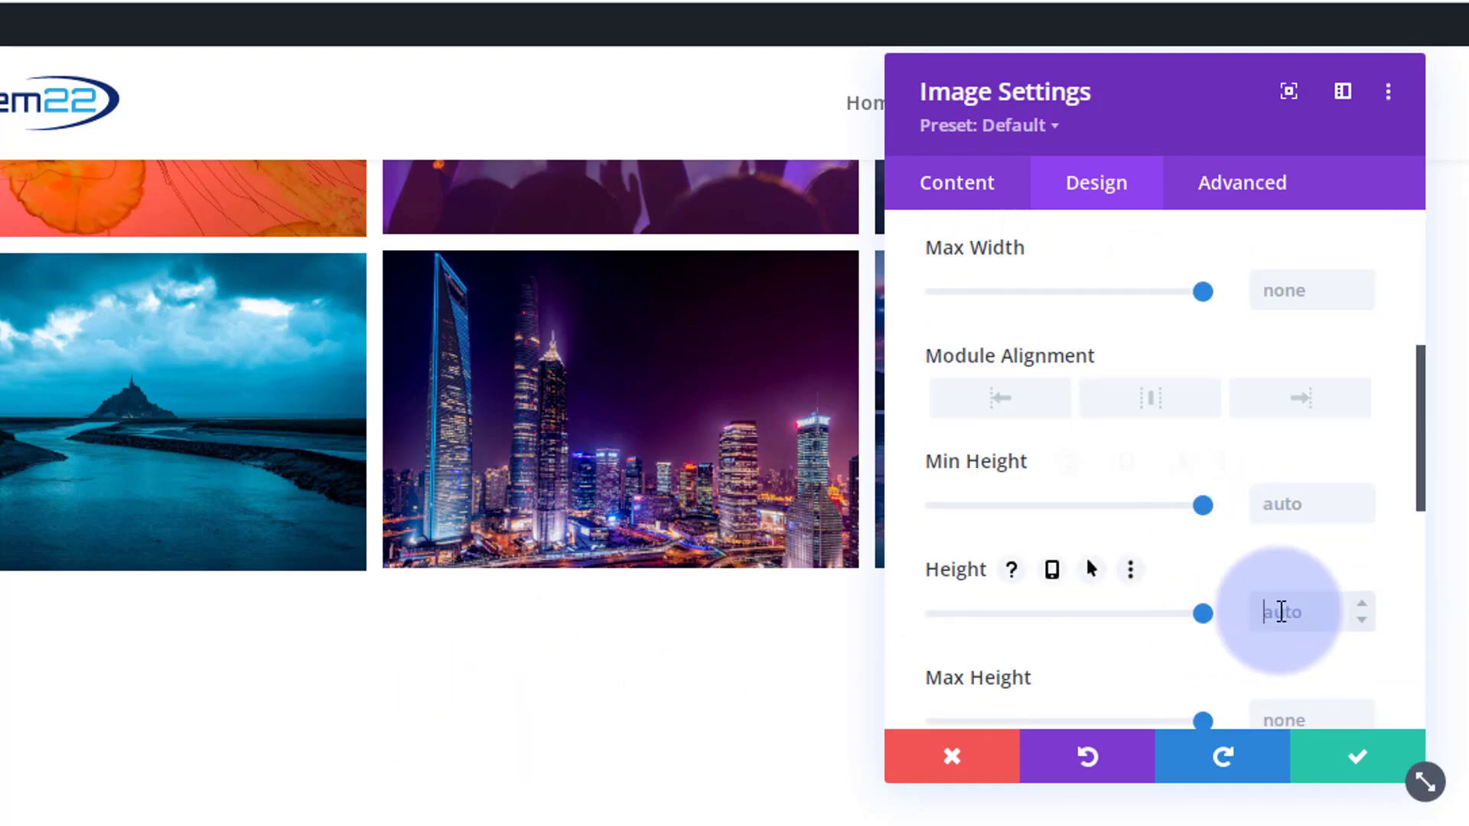
key("ctrl+v")
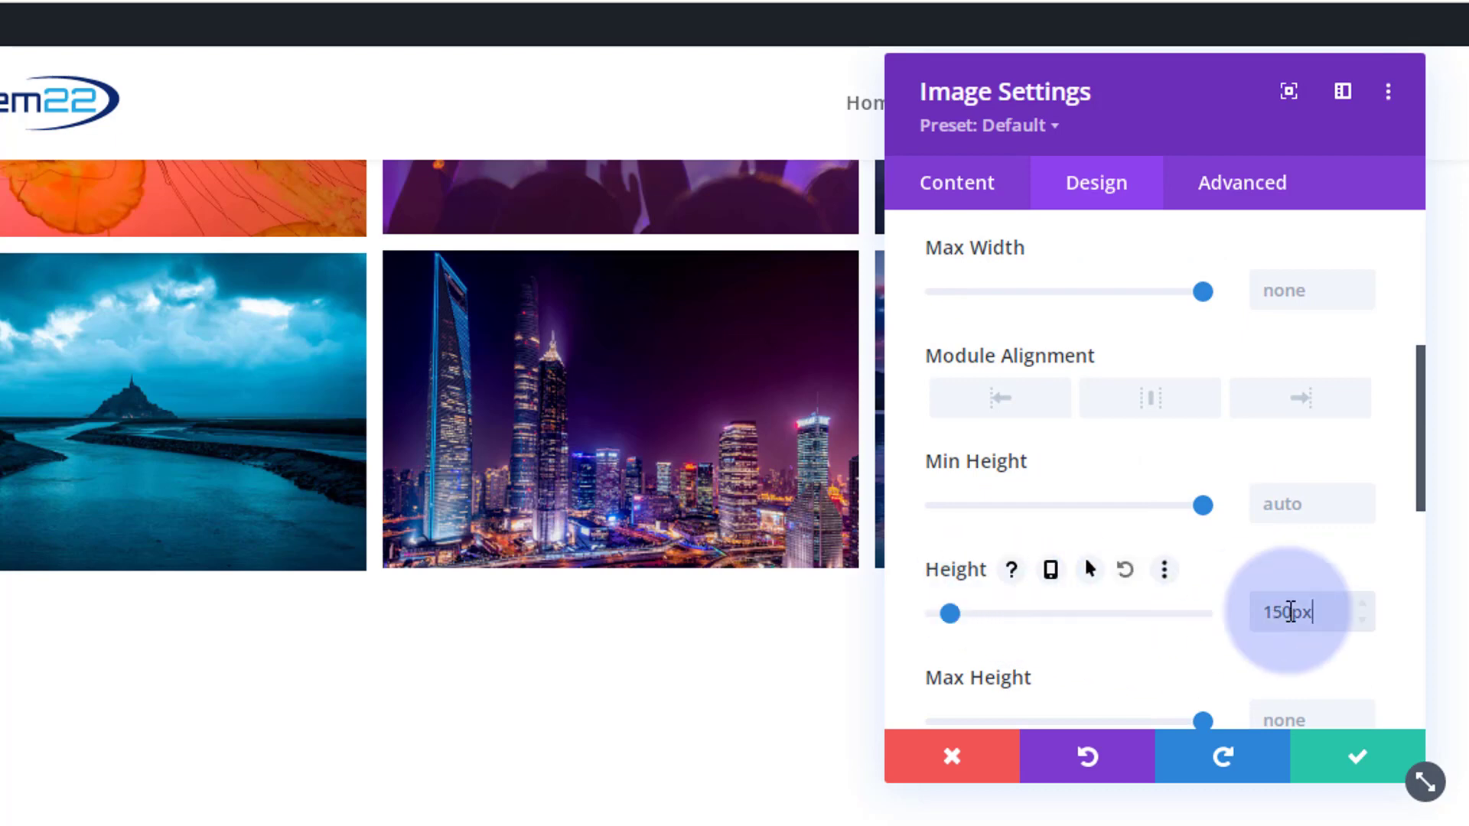
scroll(1258, 624, "up", 4)
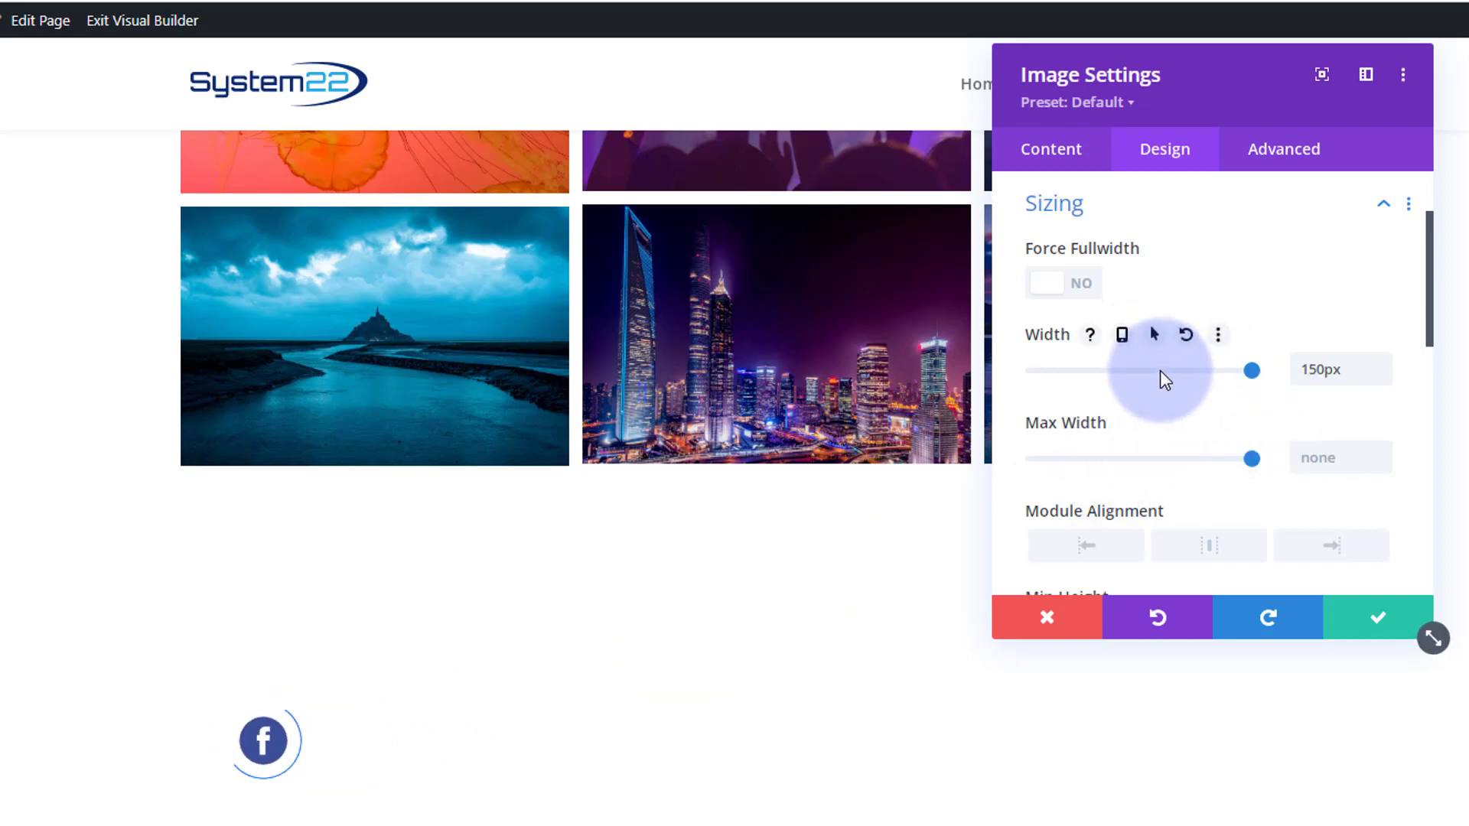
left_click(1062, 156)
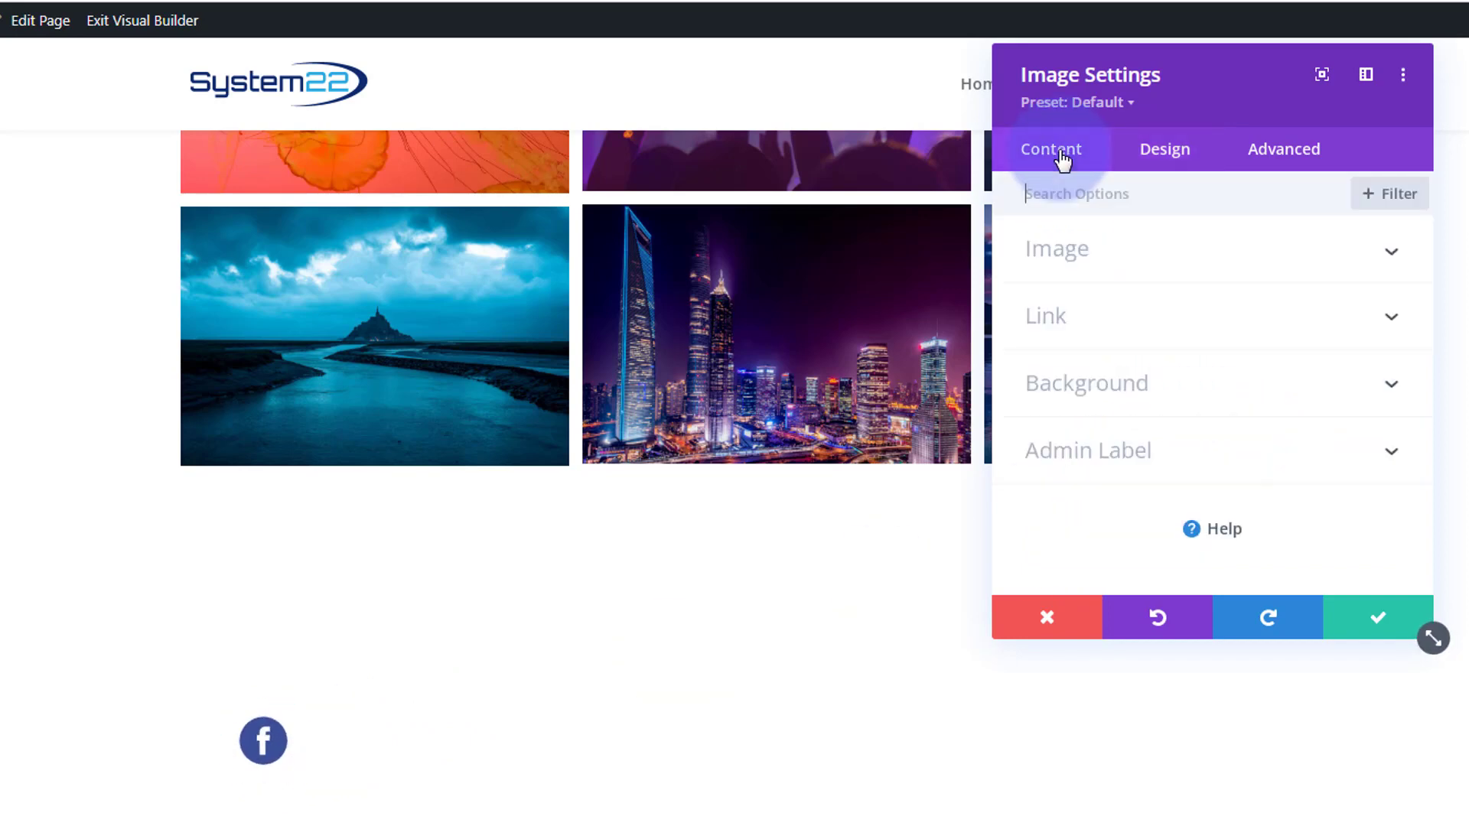
left_click(1142, 329)
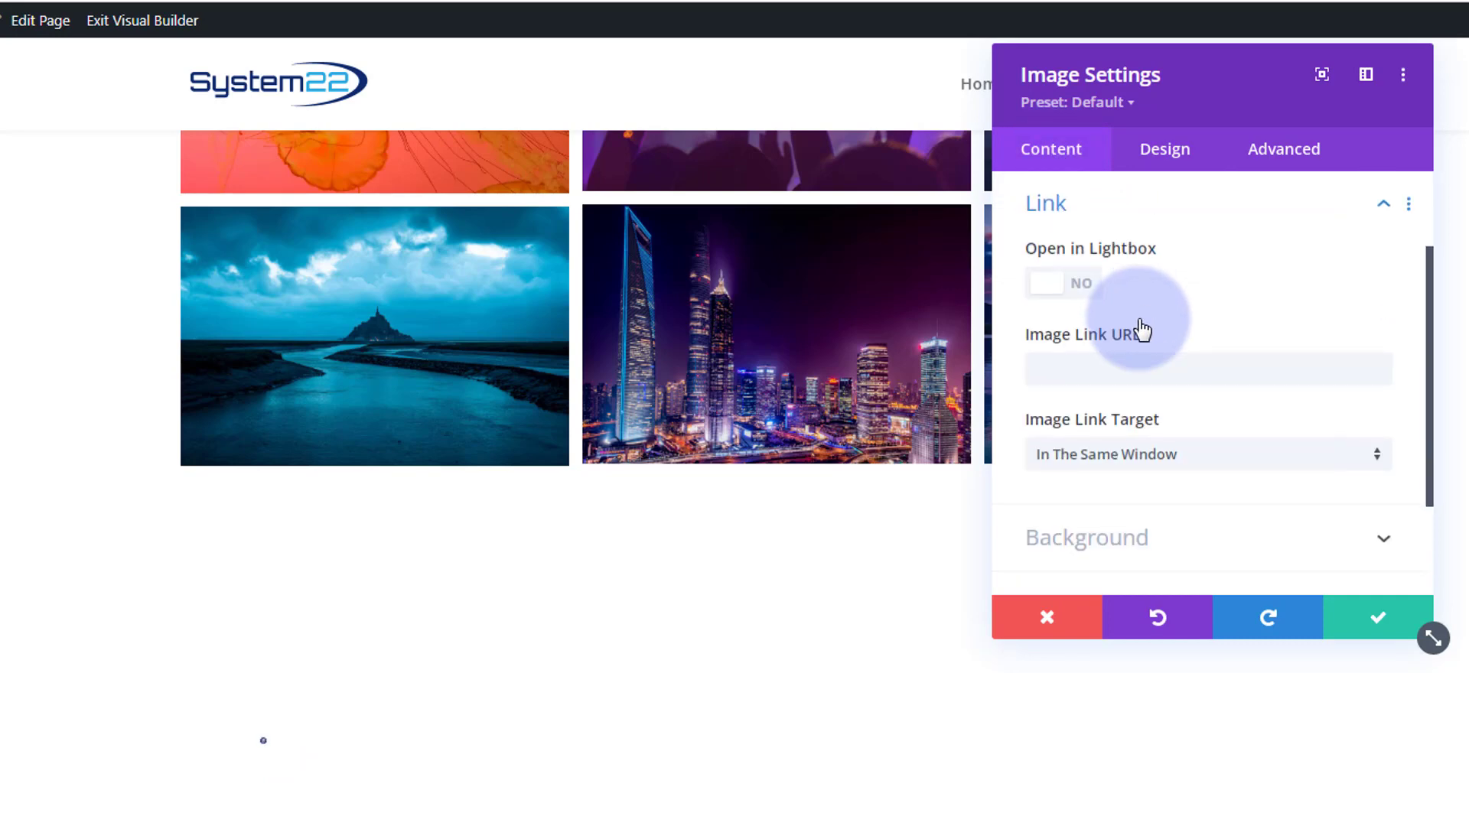
left_click(1066, 257)
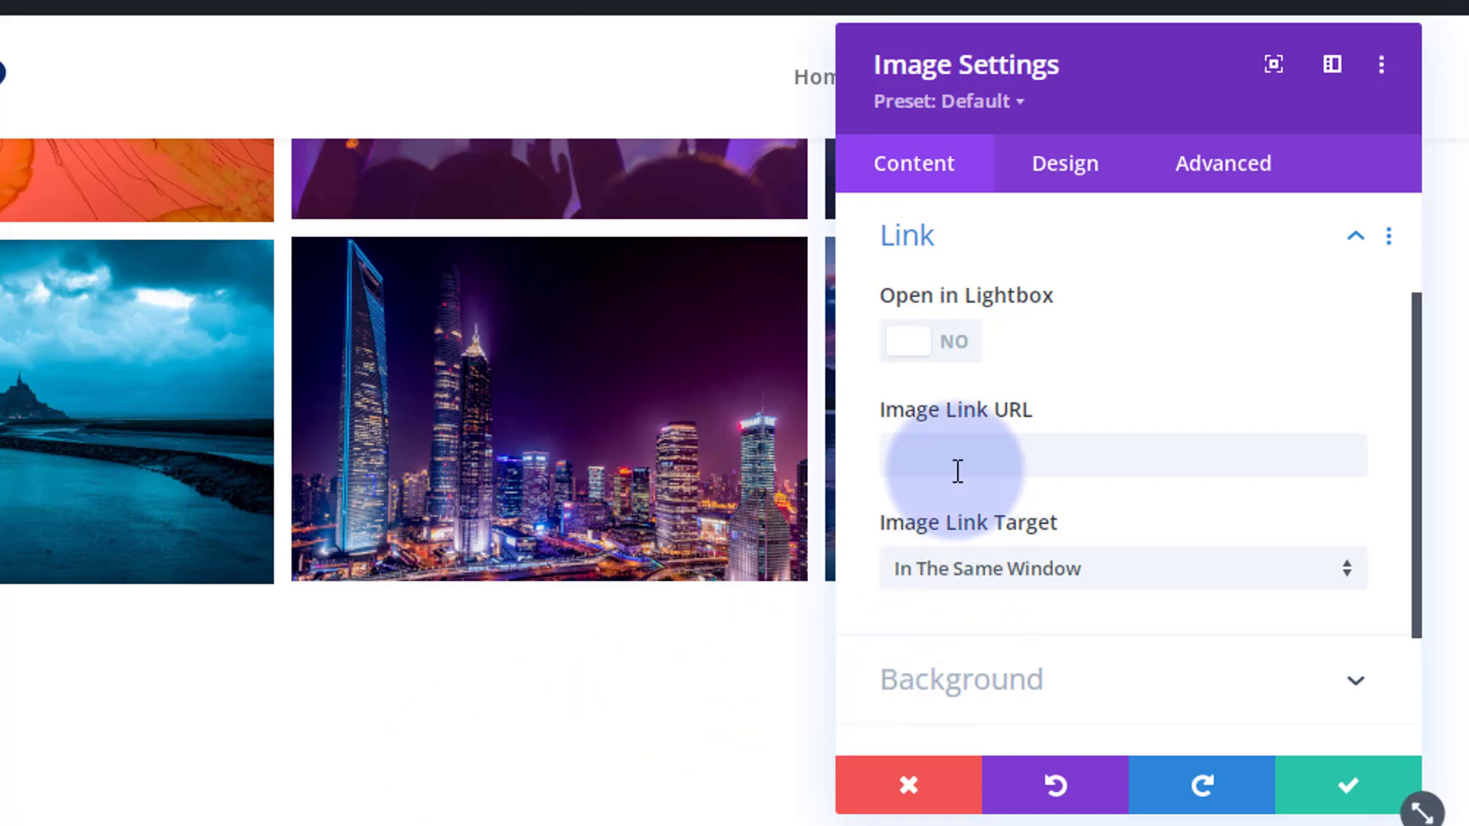
key("ctrl+v")
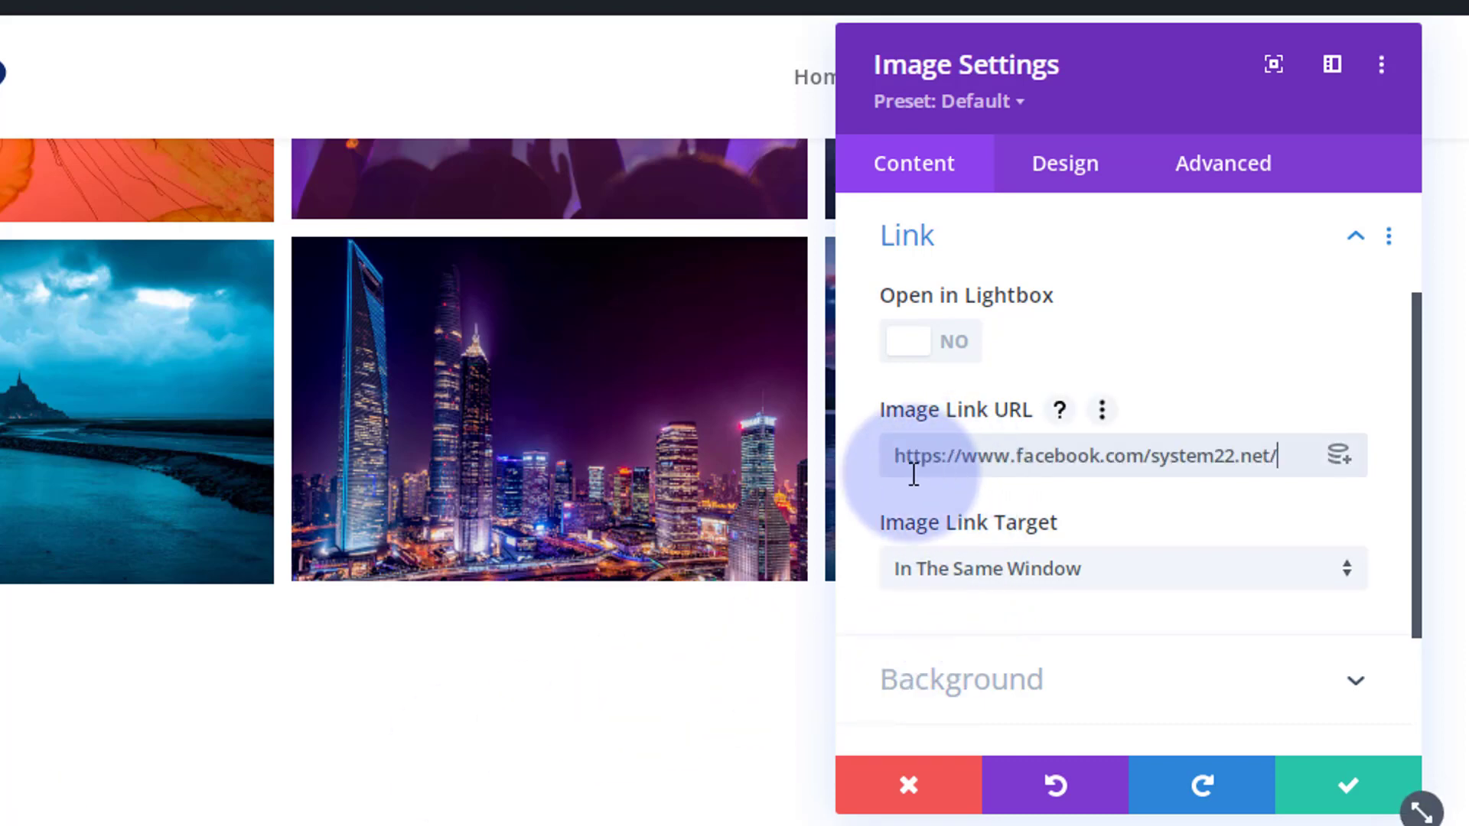
left_click(1108, 496)
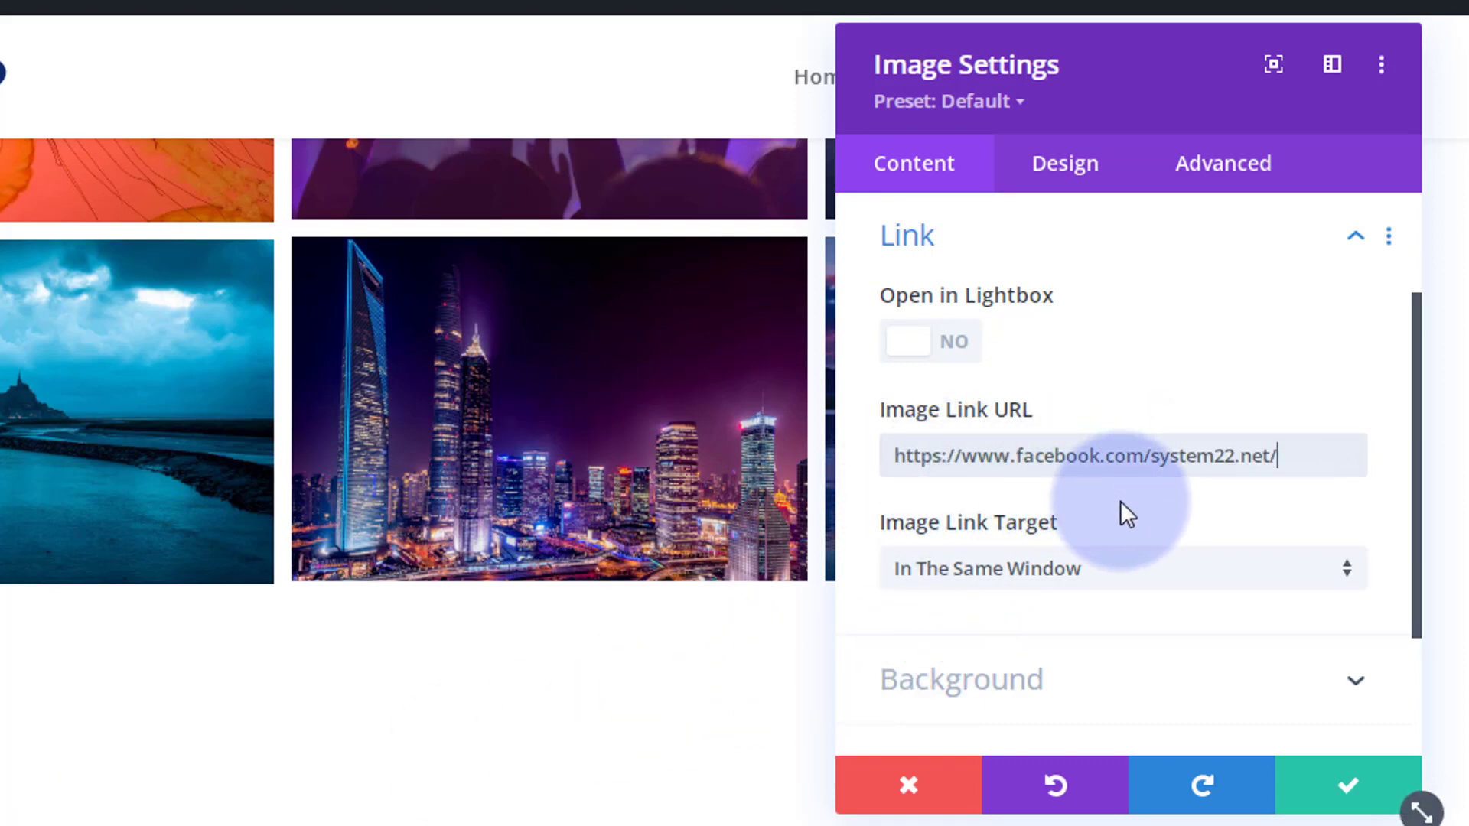
left_click(1123, 576)
left_click(1041, 652)
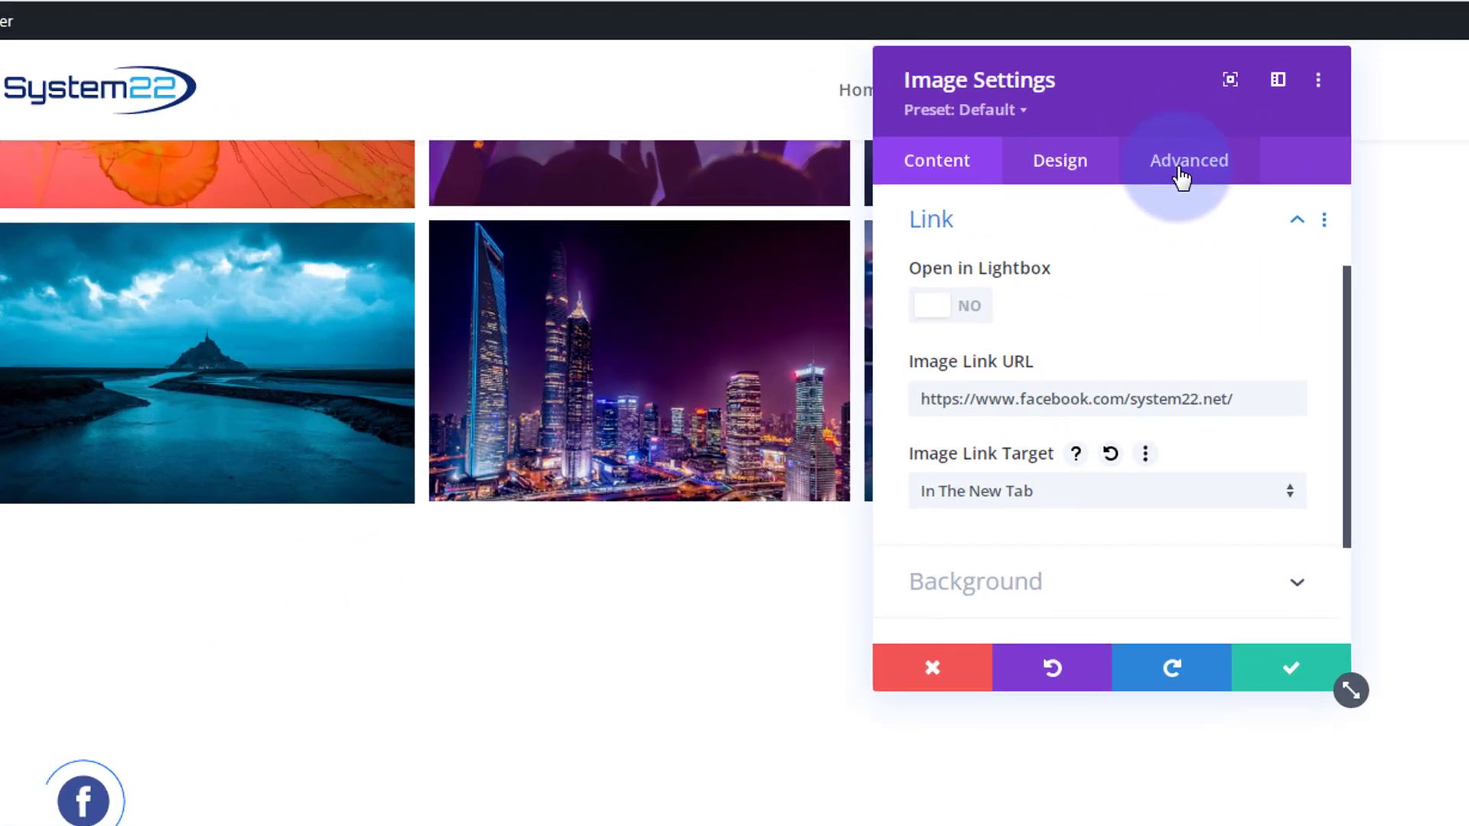
- Set the Facebook image module's position to Fixed
left_click(1079, 158)
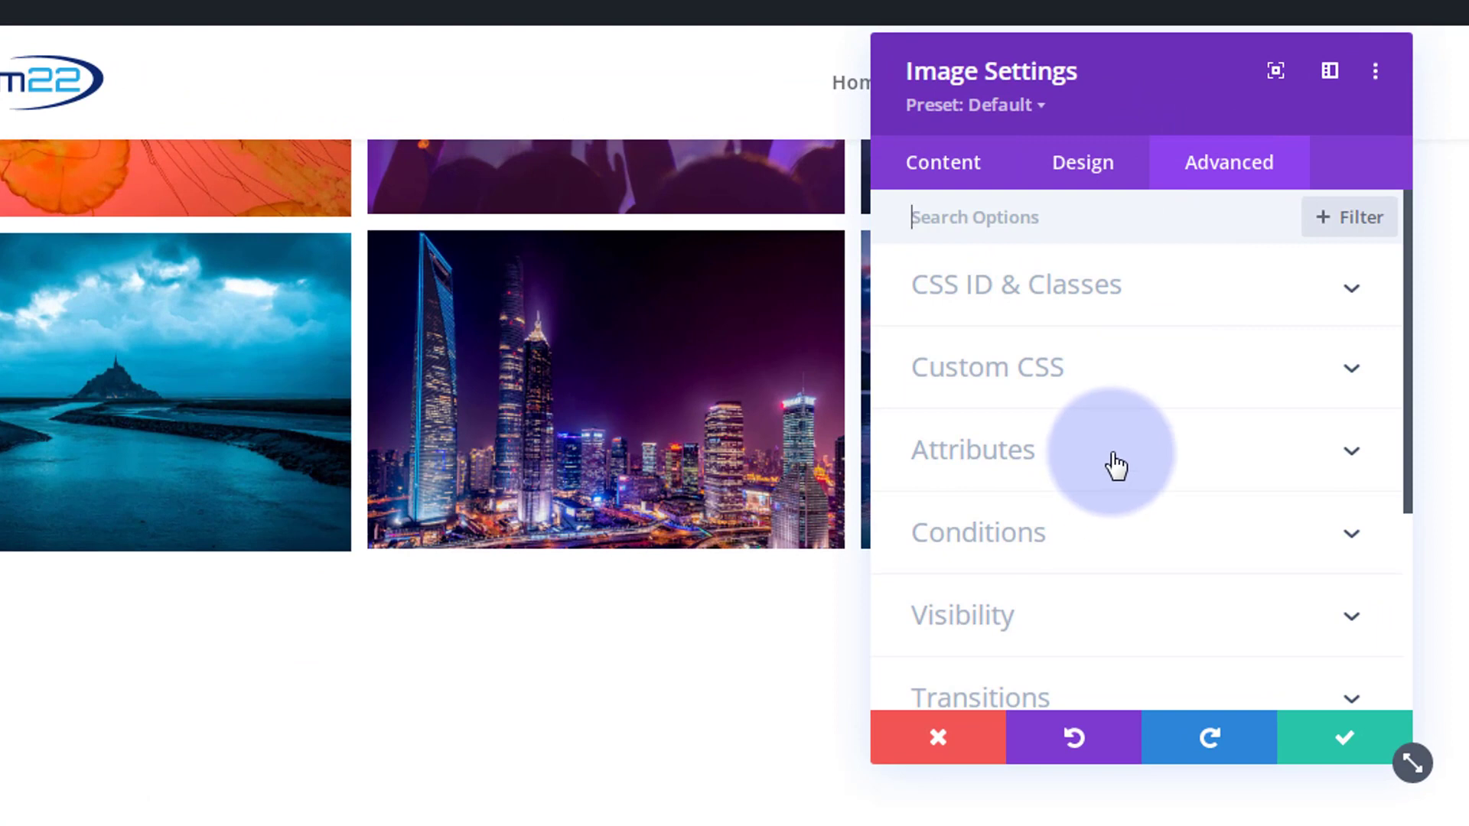
scroll(1115, 465, "down", 3)
left_click(1100, 518)
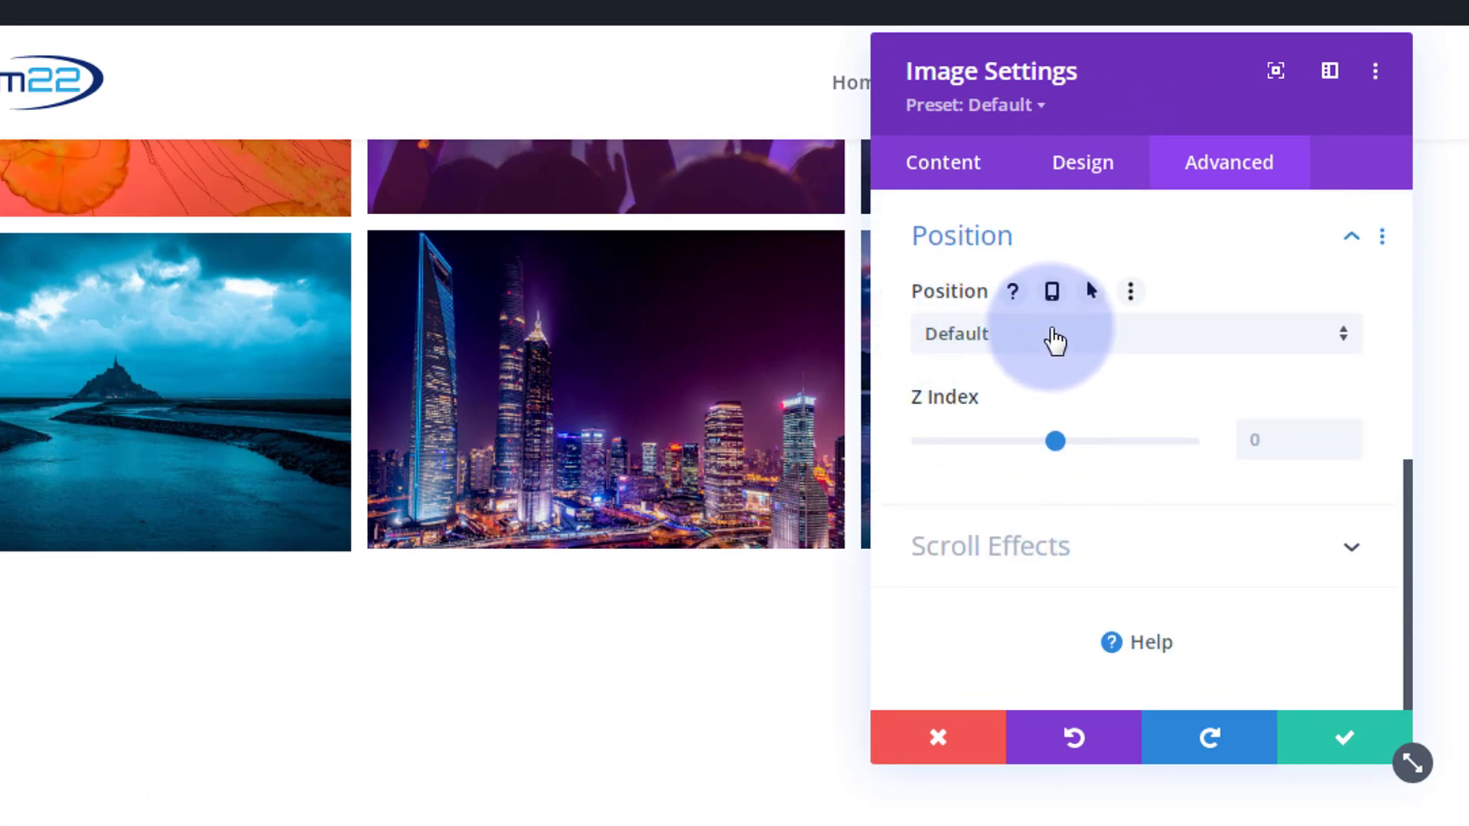
left_click(1055, 341)
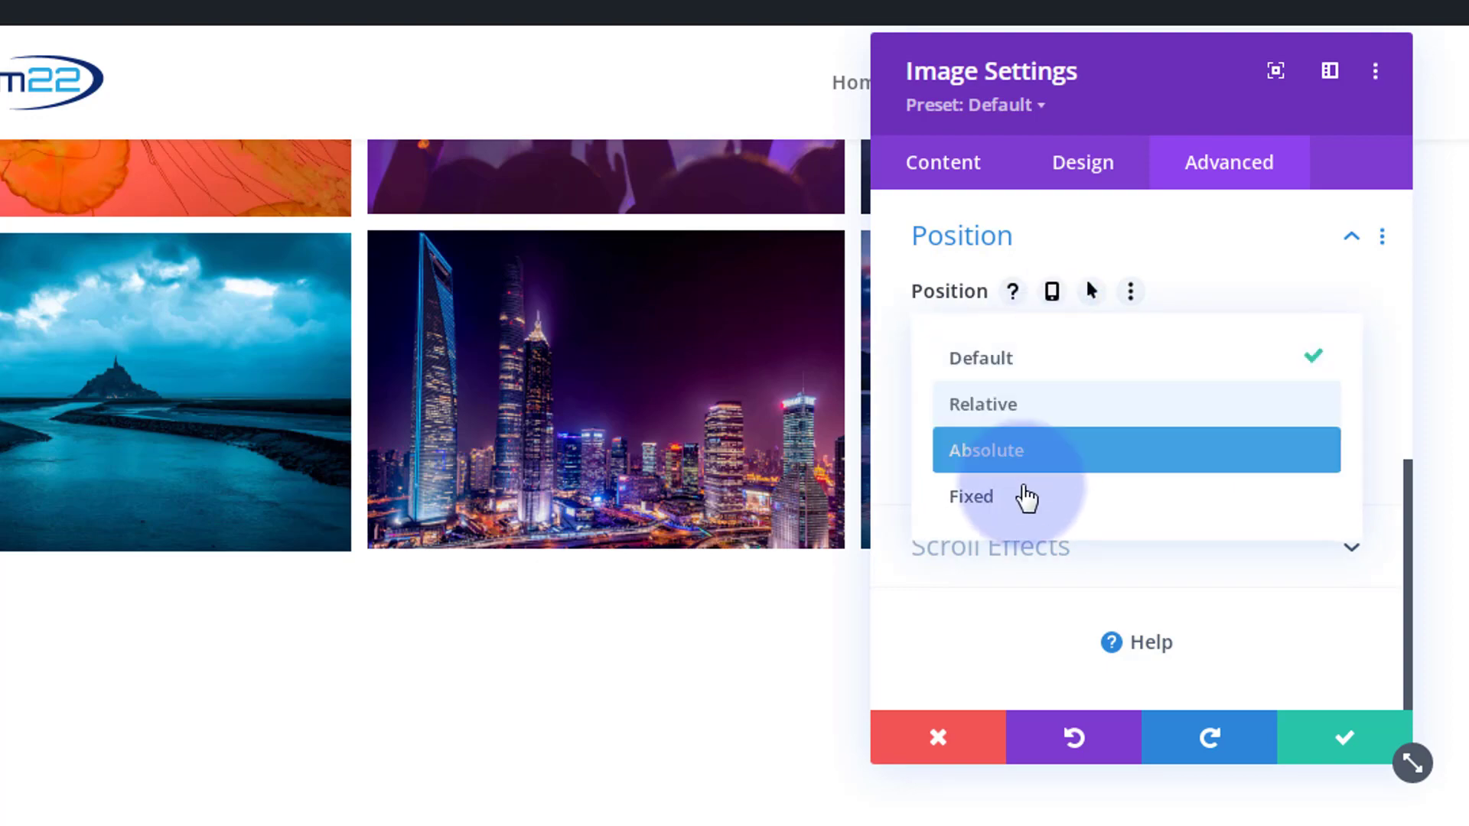
left_click(1023, 512)
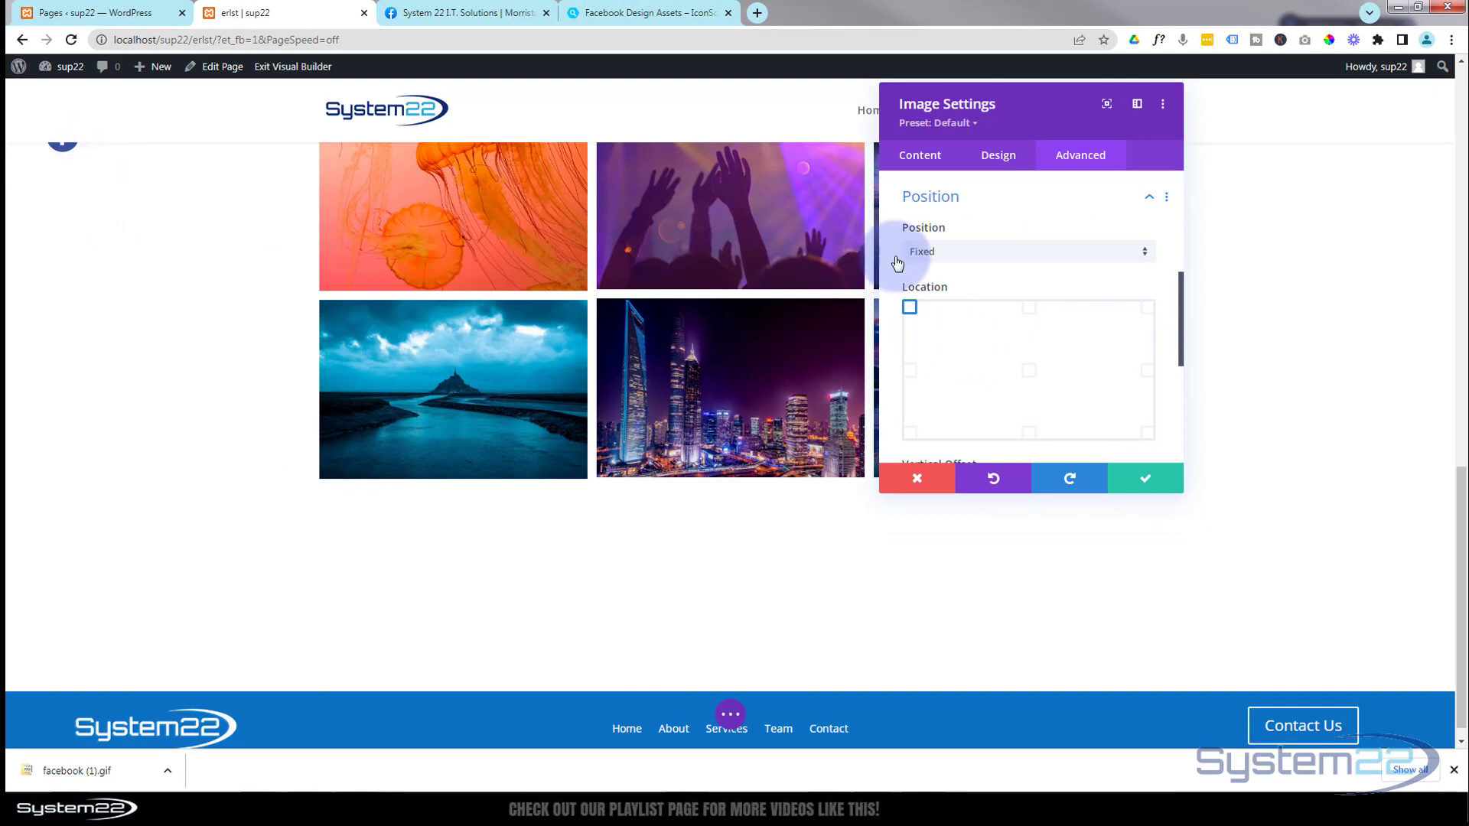
- Try the fixed icon at the other edge and corner locations and return it to the top-left corner
left_click(910, 370)
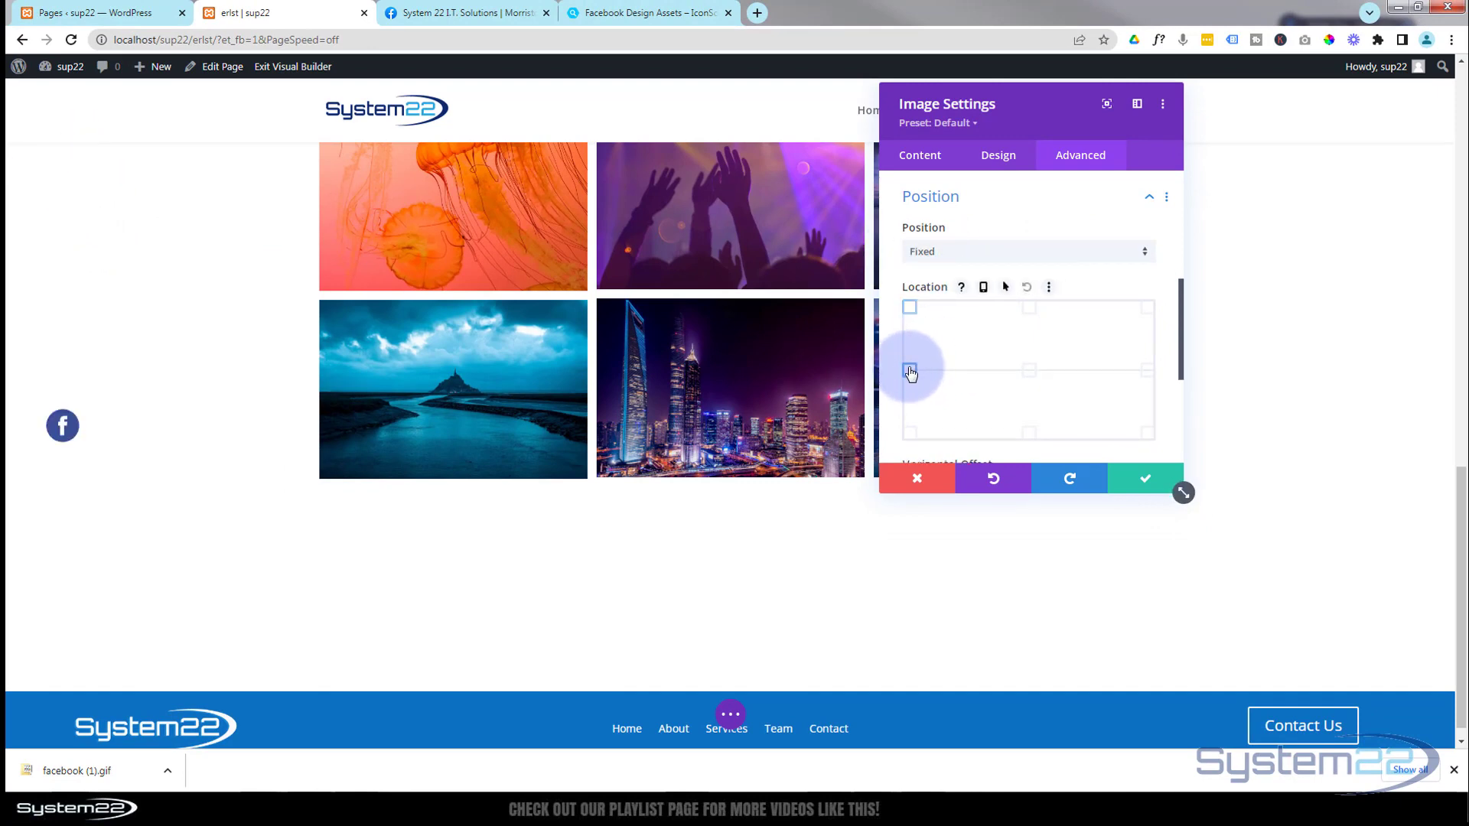
left_click(909, 433)
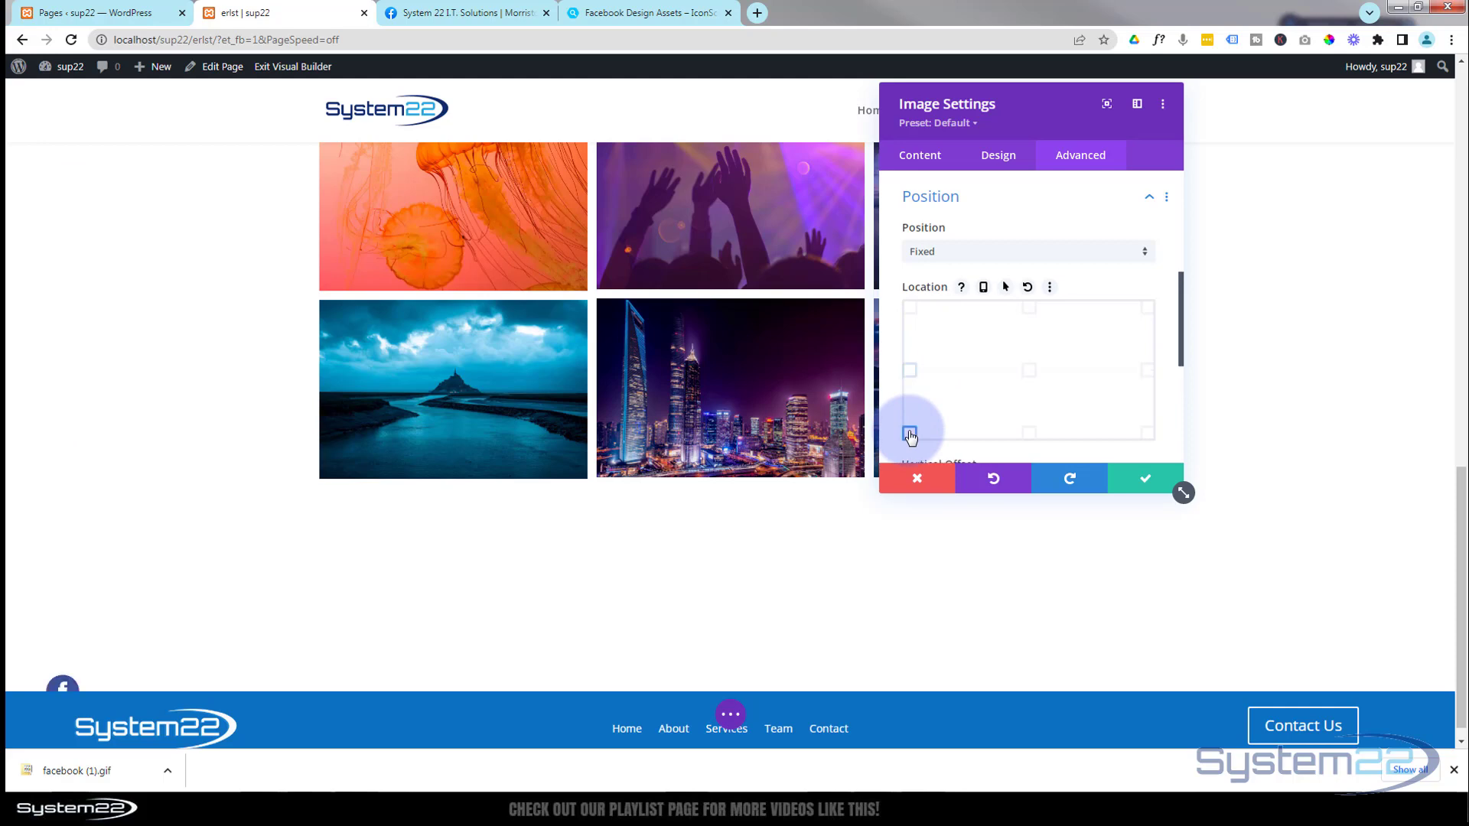
left_click(1029, 434)
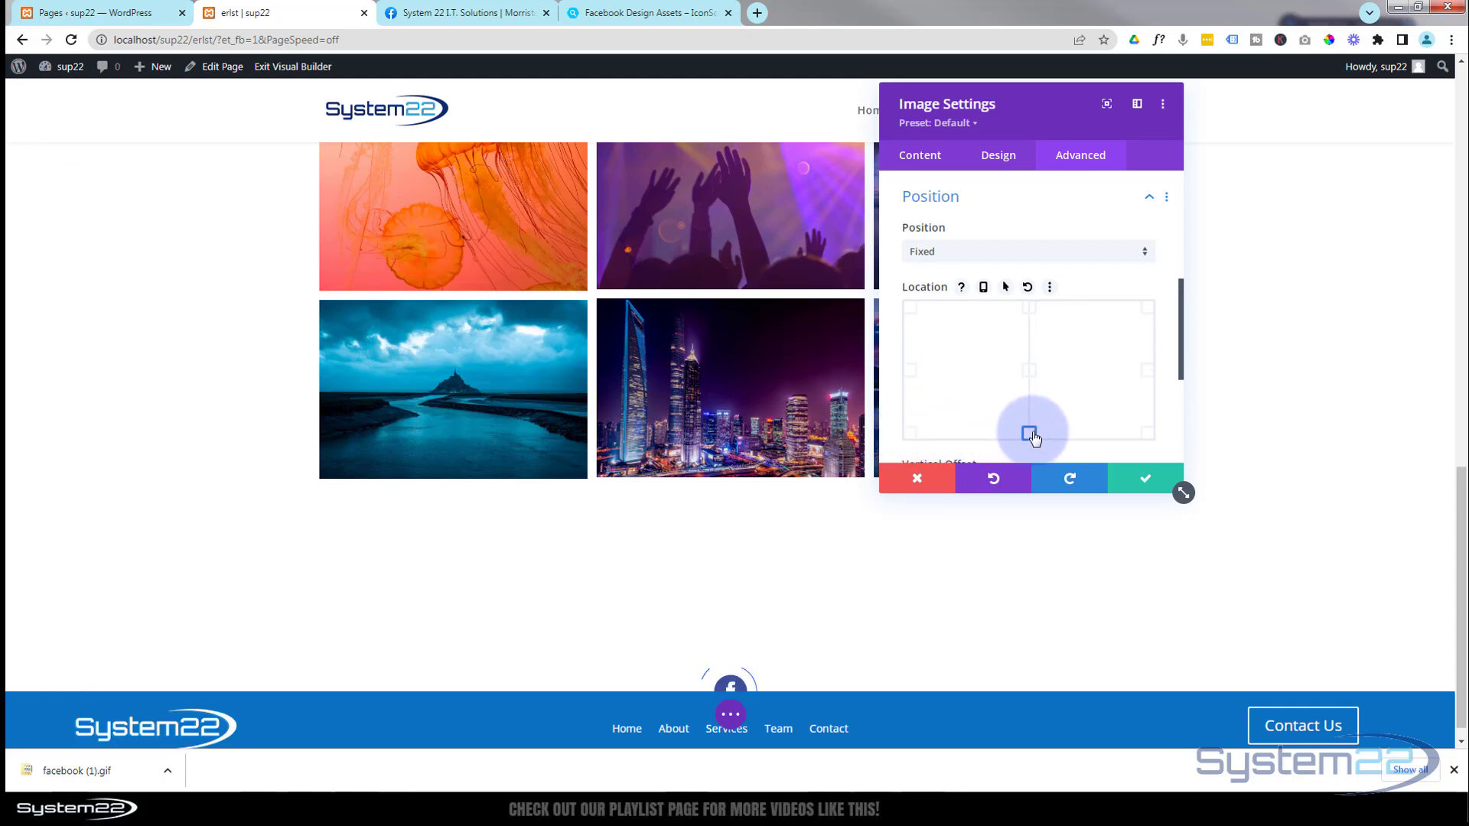
left_click(1155, 437)
left_click(1148, 371)
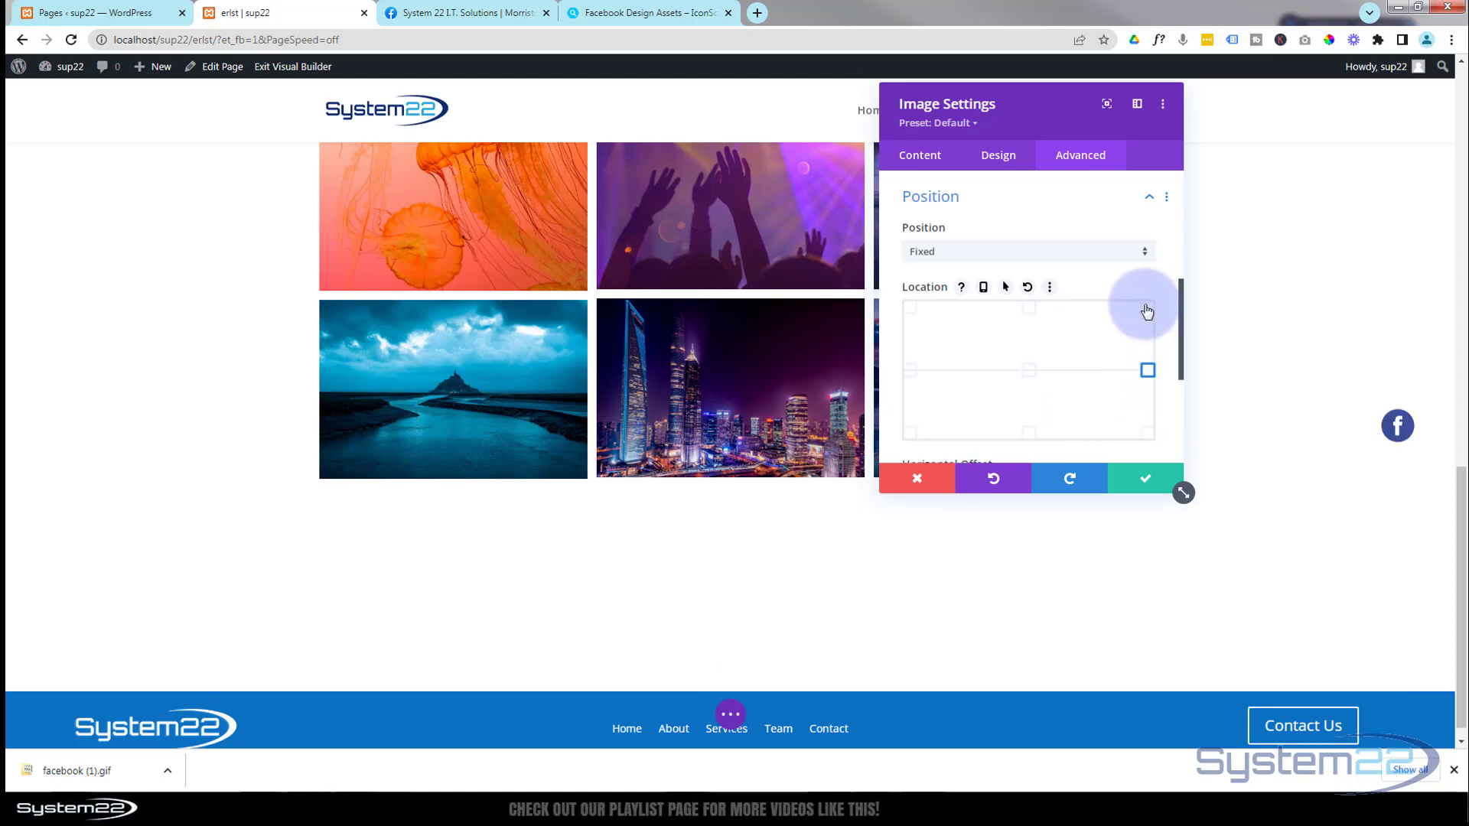
left_click(1148, 308)
left_click(914, 312)
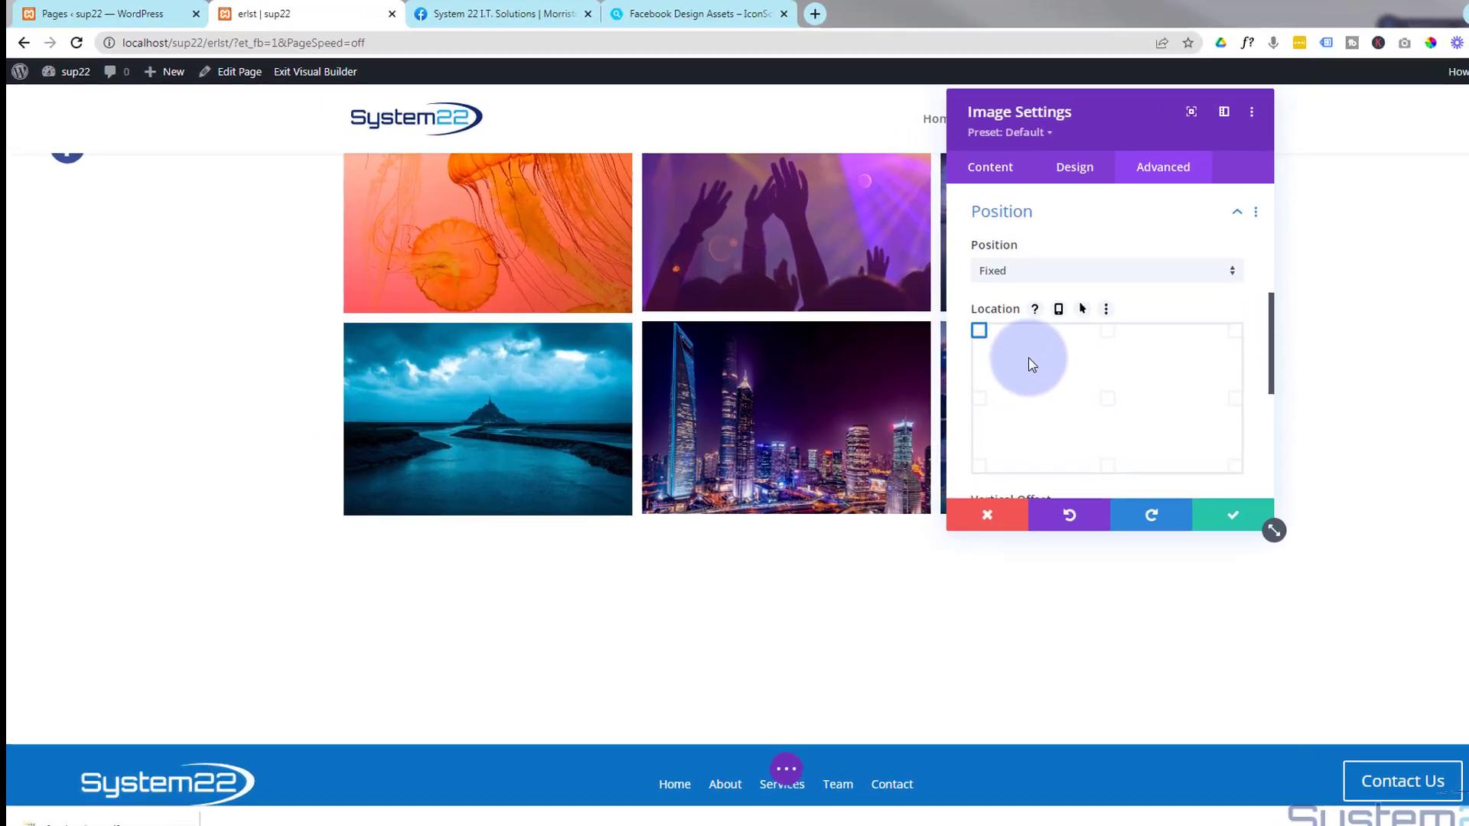
- Set the fixed icon's vertical offset to 65px and its horizontal offset to -32px
scroll(956, 336, "down", 2)
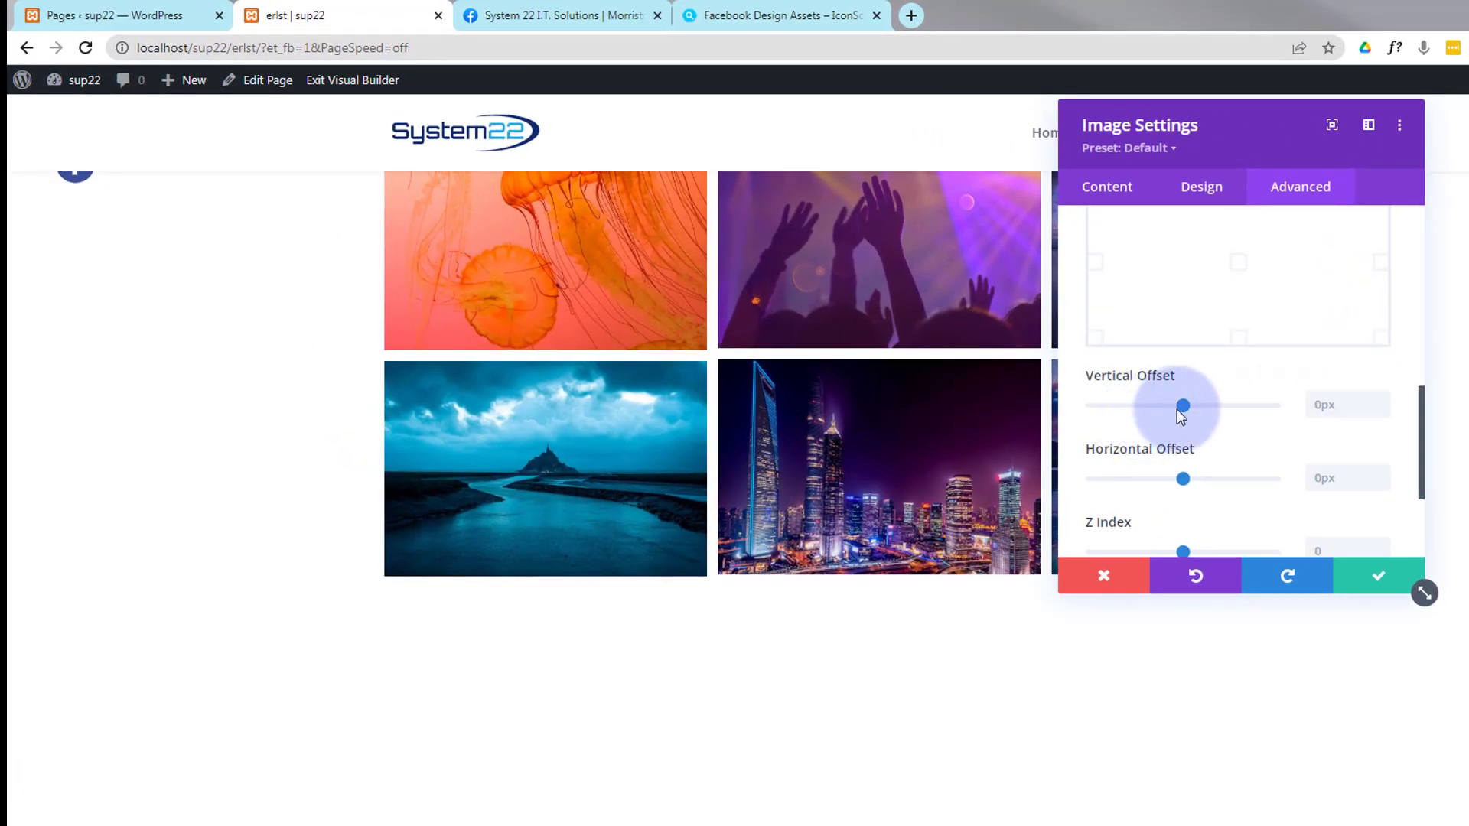
left_click_drag(1184, 407, 1191, 411)
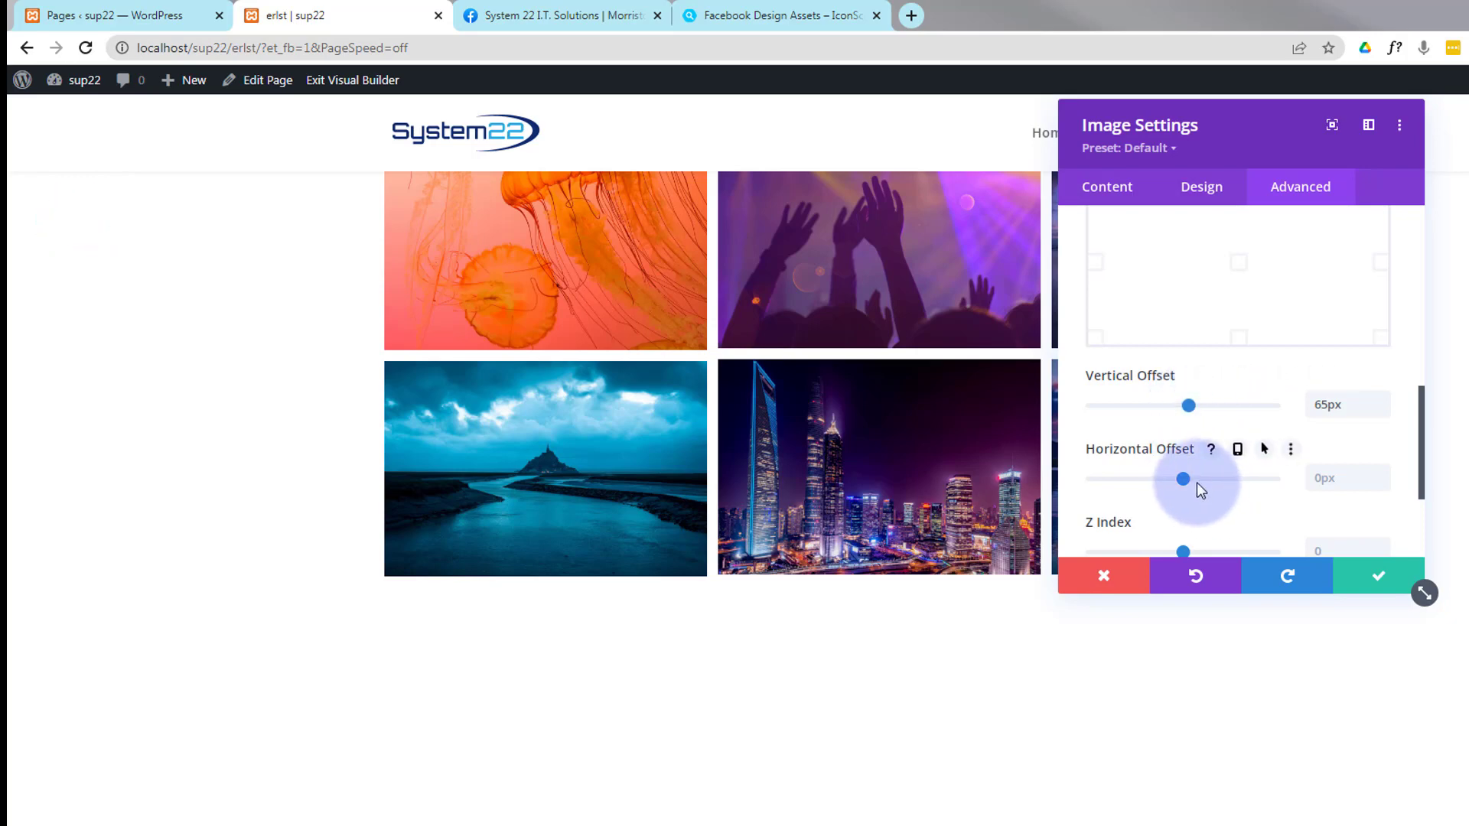
left_click_drag(1184, 477, 1181, 479)
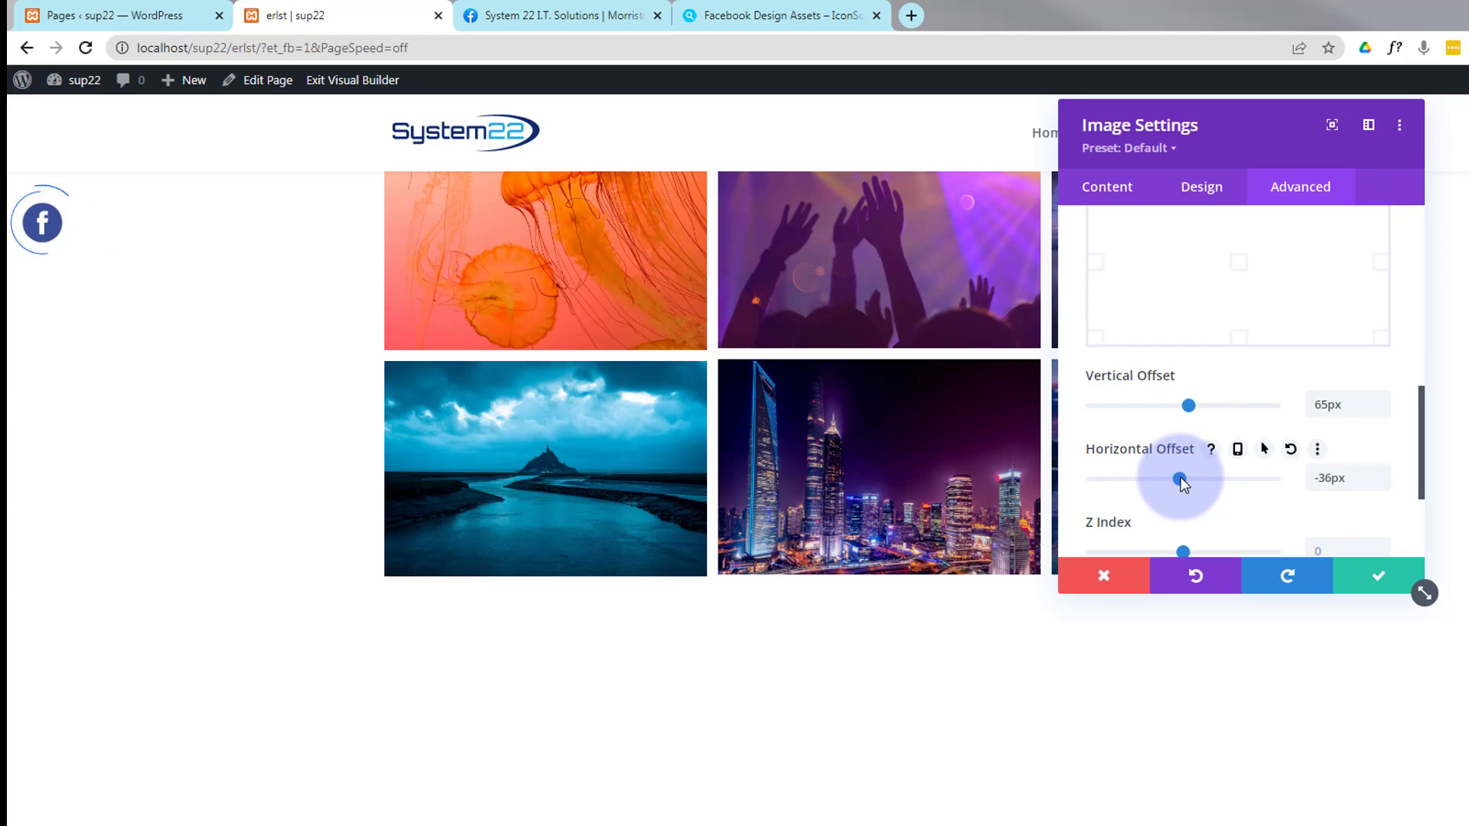
left_click(1380, 472)
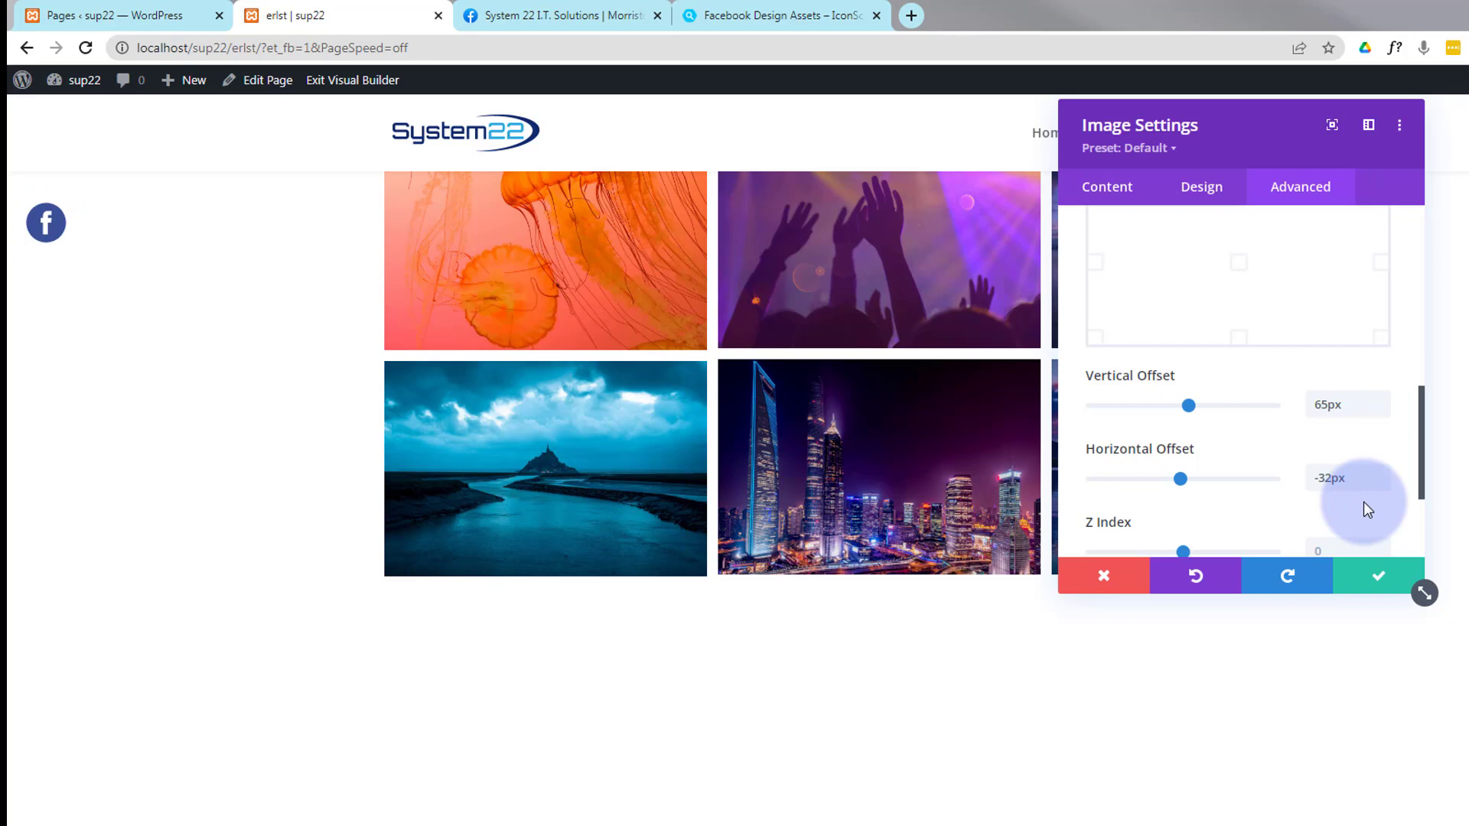
- Enable responsive values for the icon's location and set the phone location to bottom centre
scroll(1246, 501, "up", 3)
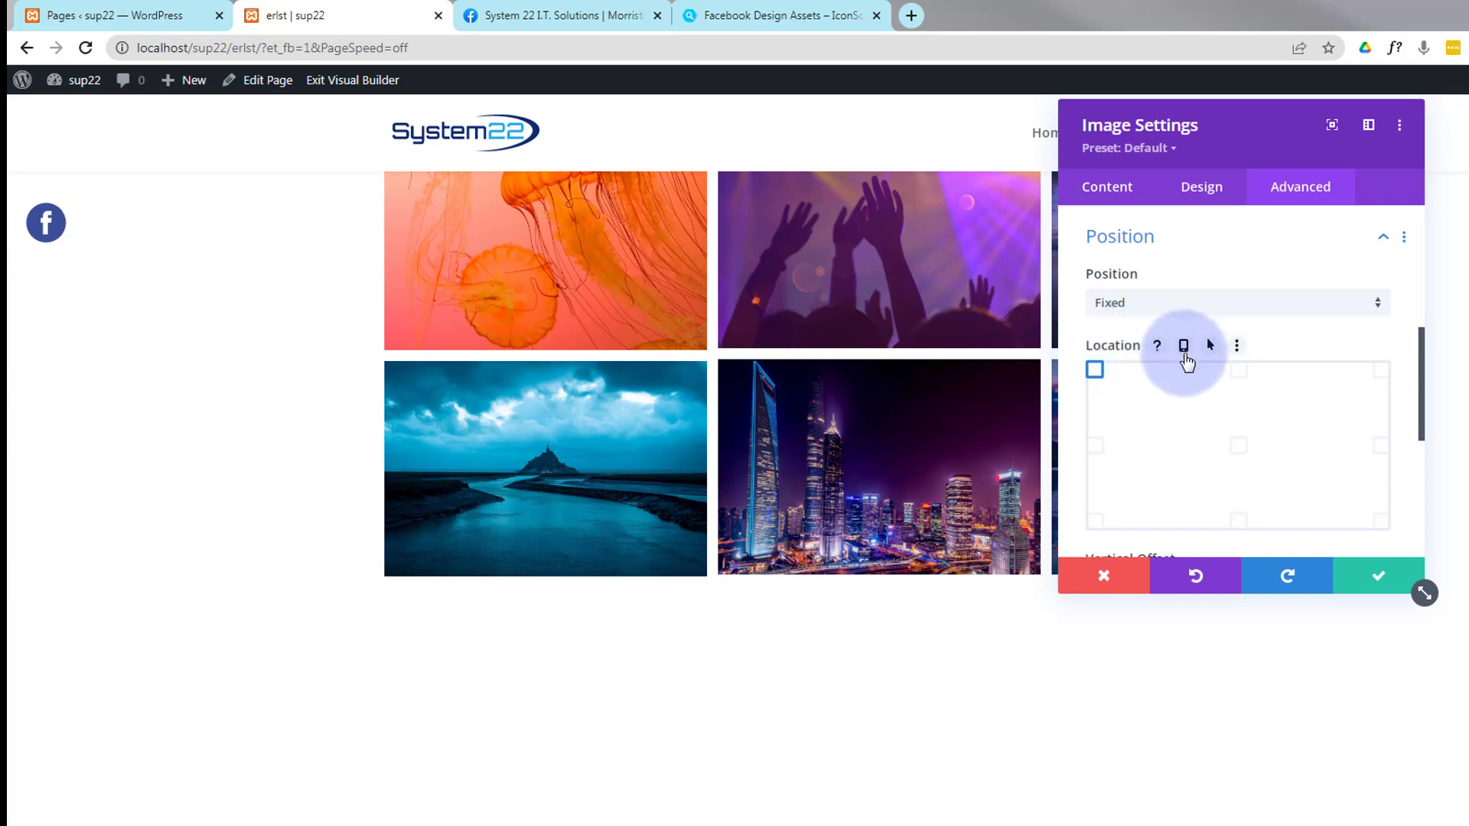
left_click(1185, 348)
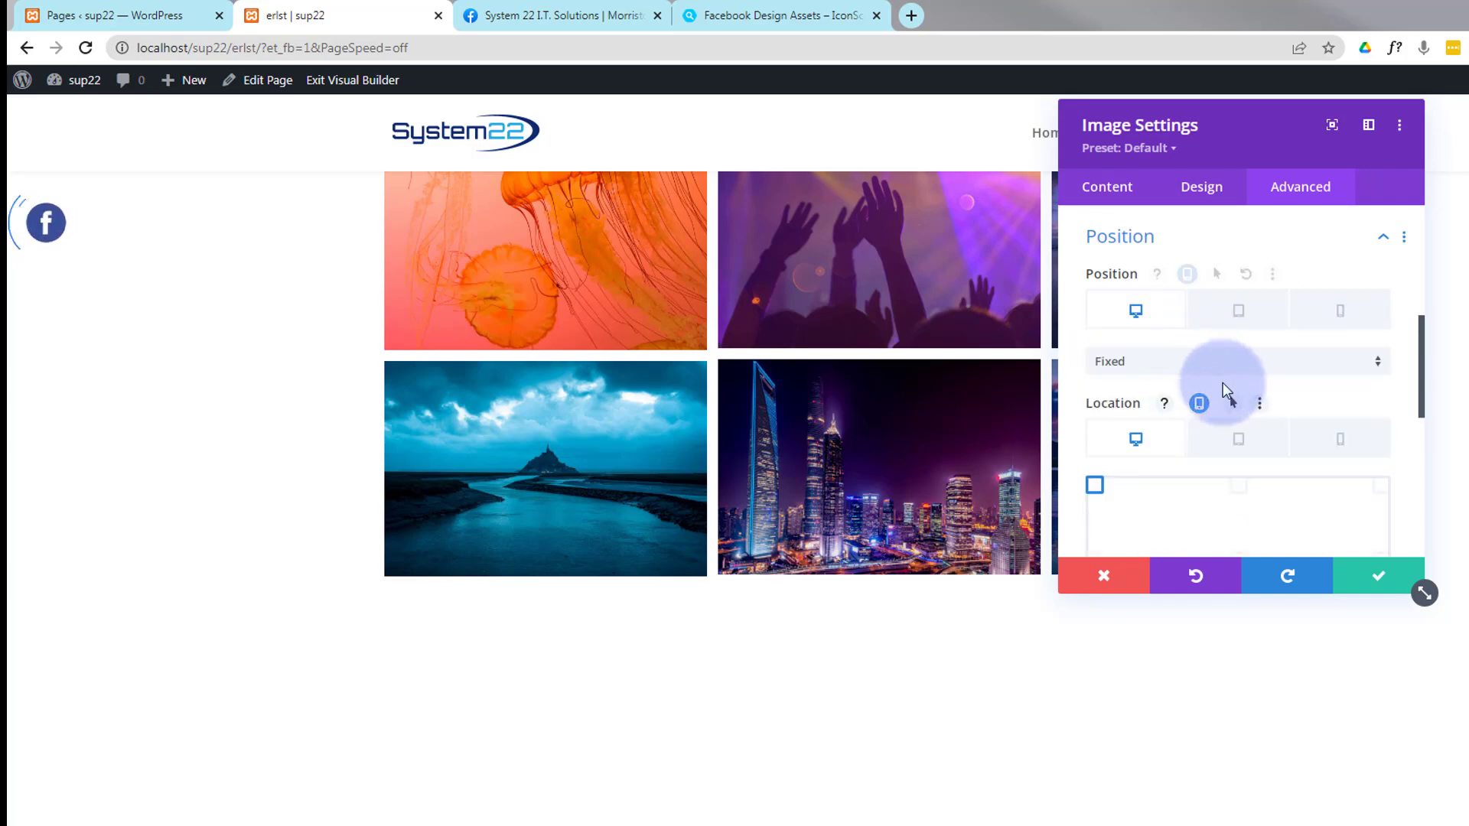
left_click(1242, 443)
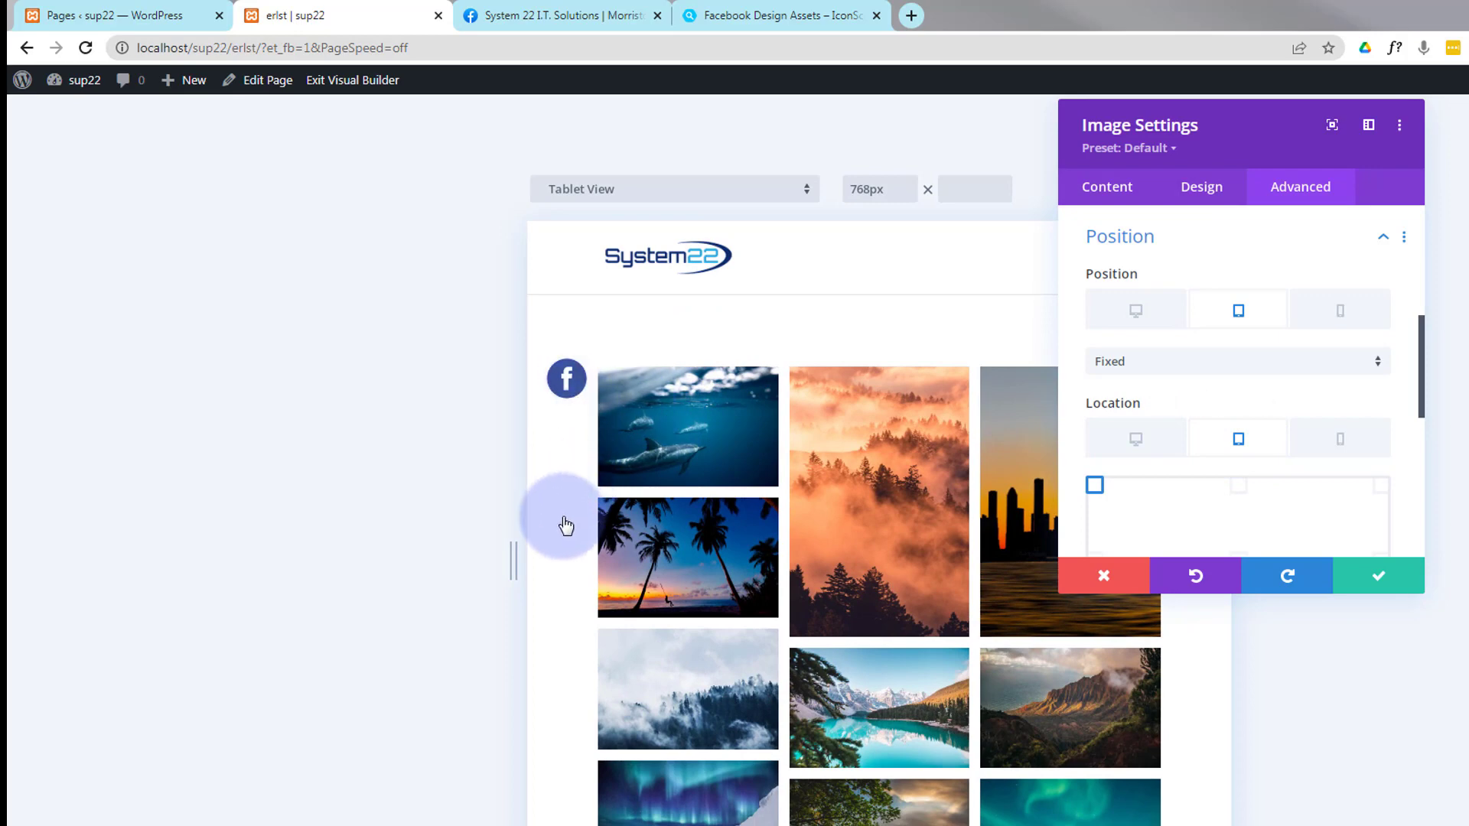
left_click(1342, 445)
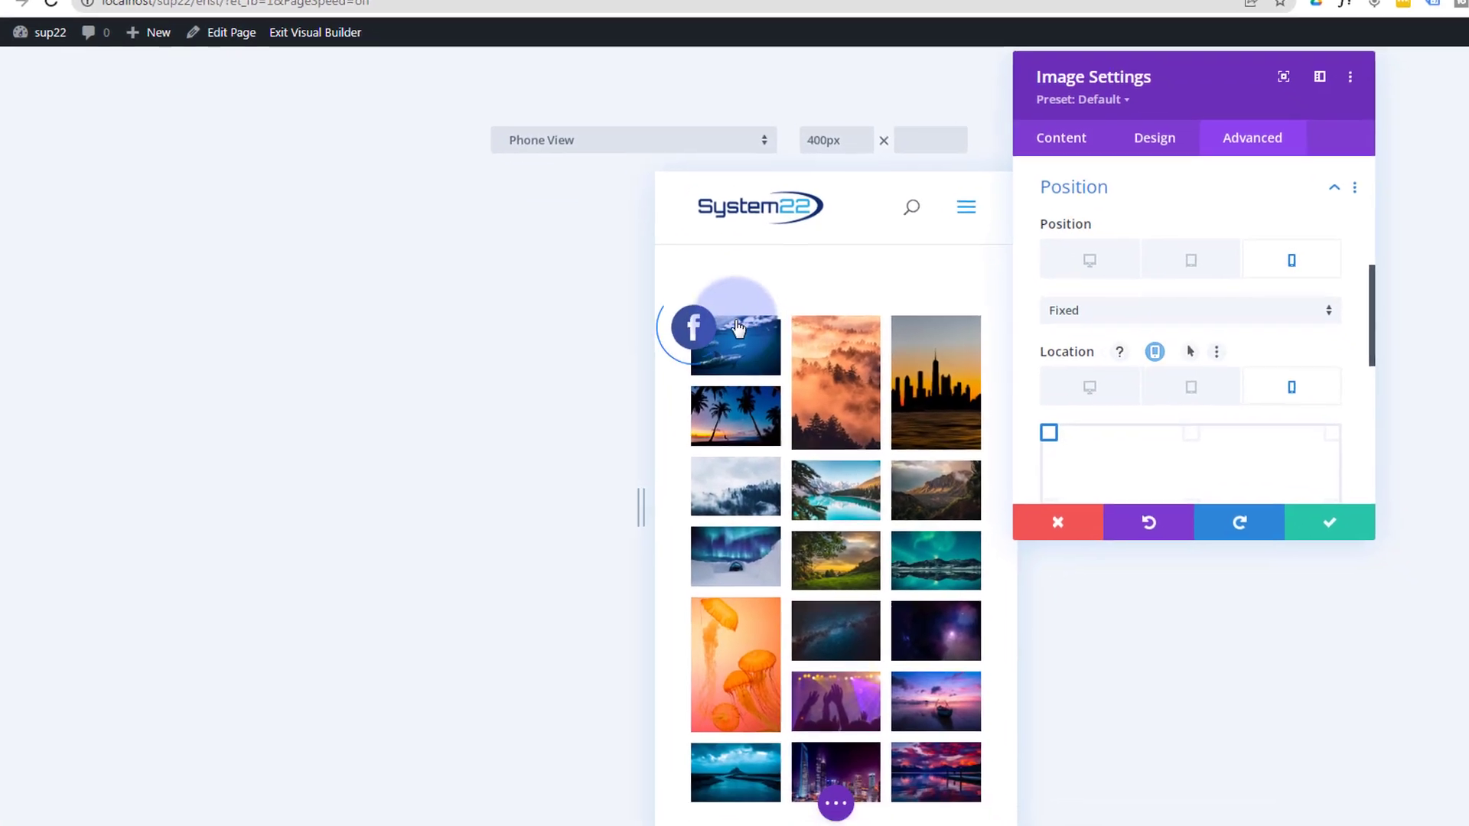
scroll(792, 295, "down", 3)
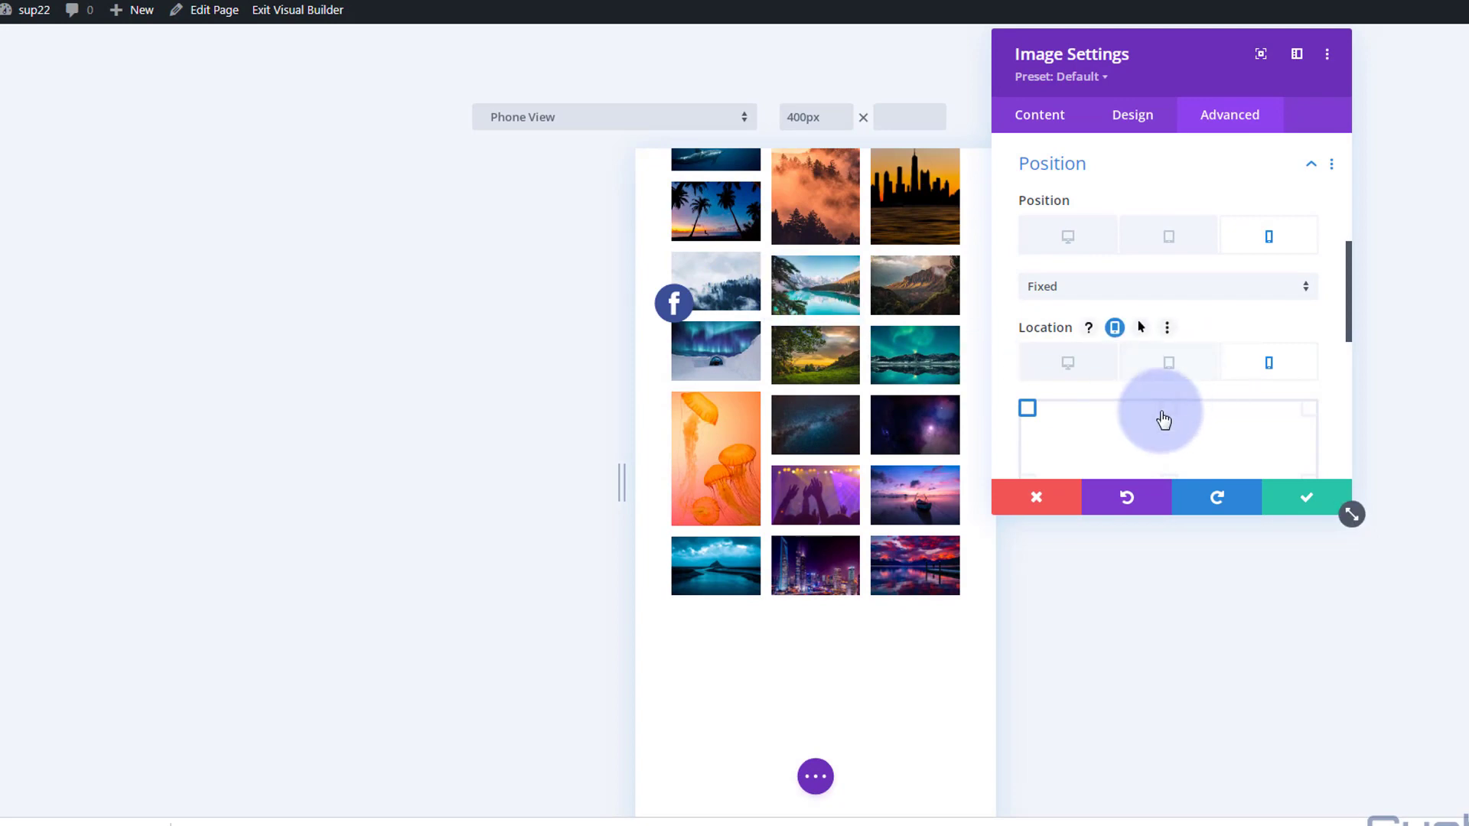
scroll(1163, 413, "down", 2)
scroll(1163, 409, "down", 1)
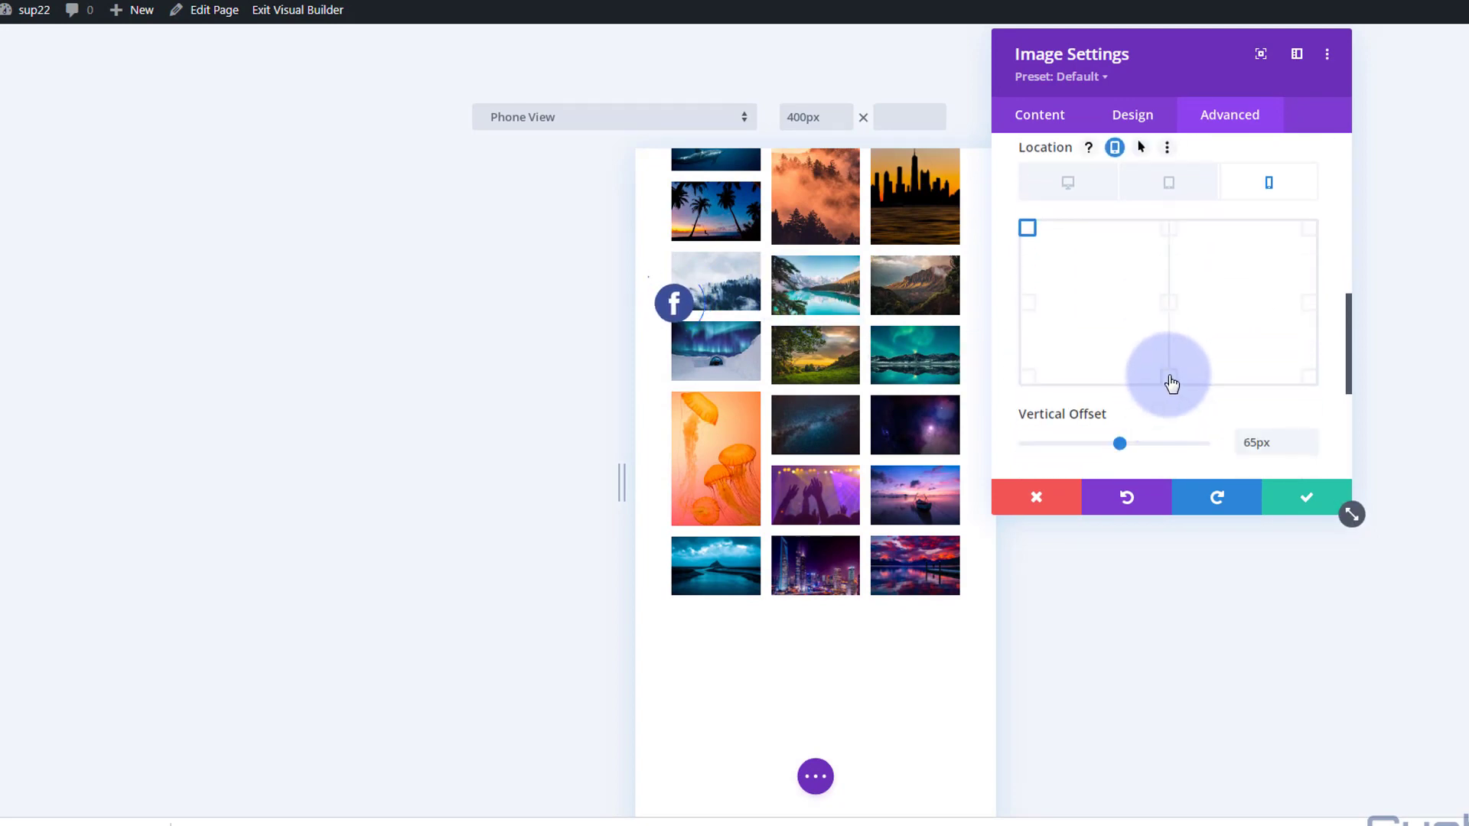
left_click(1169, 378)
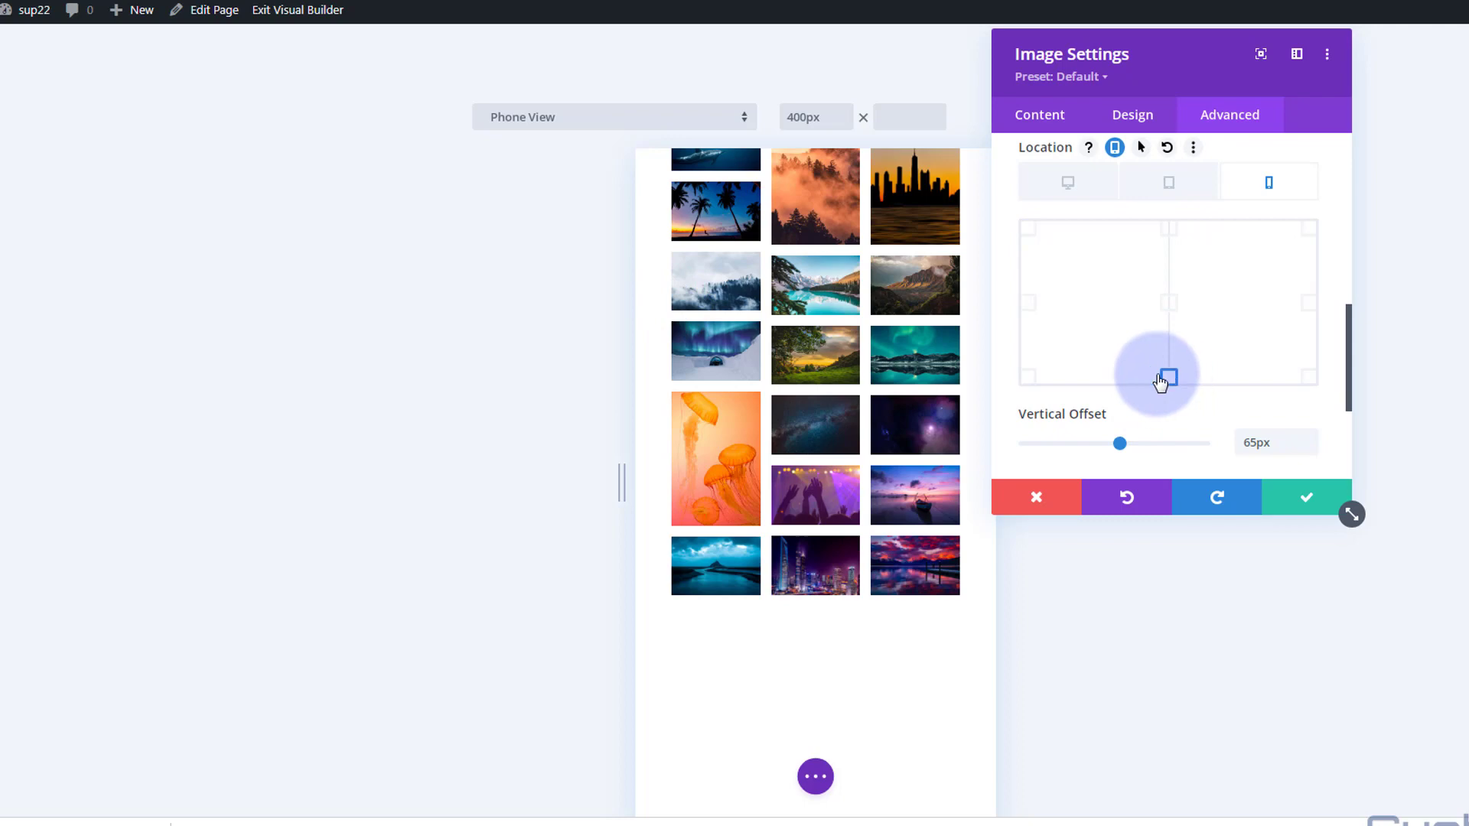
- Enable responsive values for the vertical offset and set the phone value to 186px
scroll(1146, 396, "down", 2)
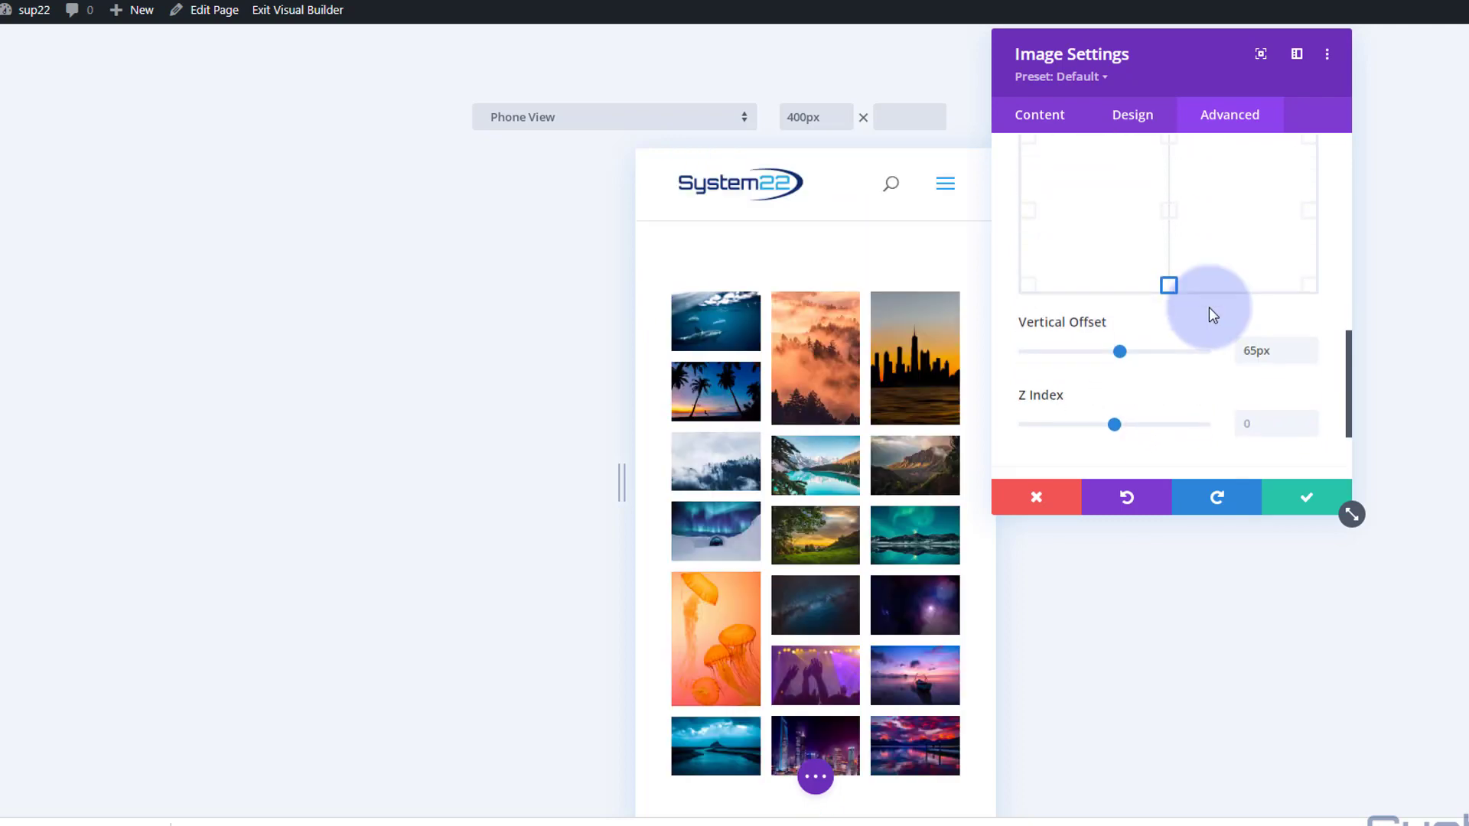
scroll(1209, 306, "down", 1)
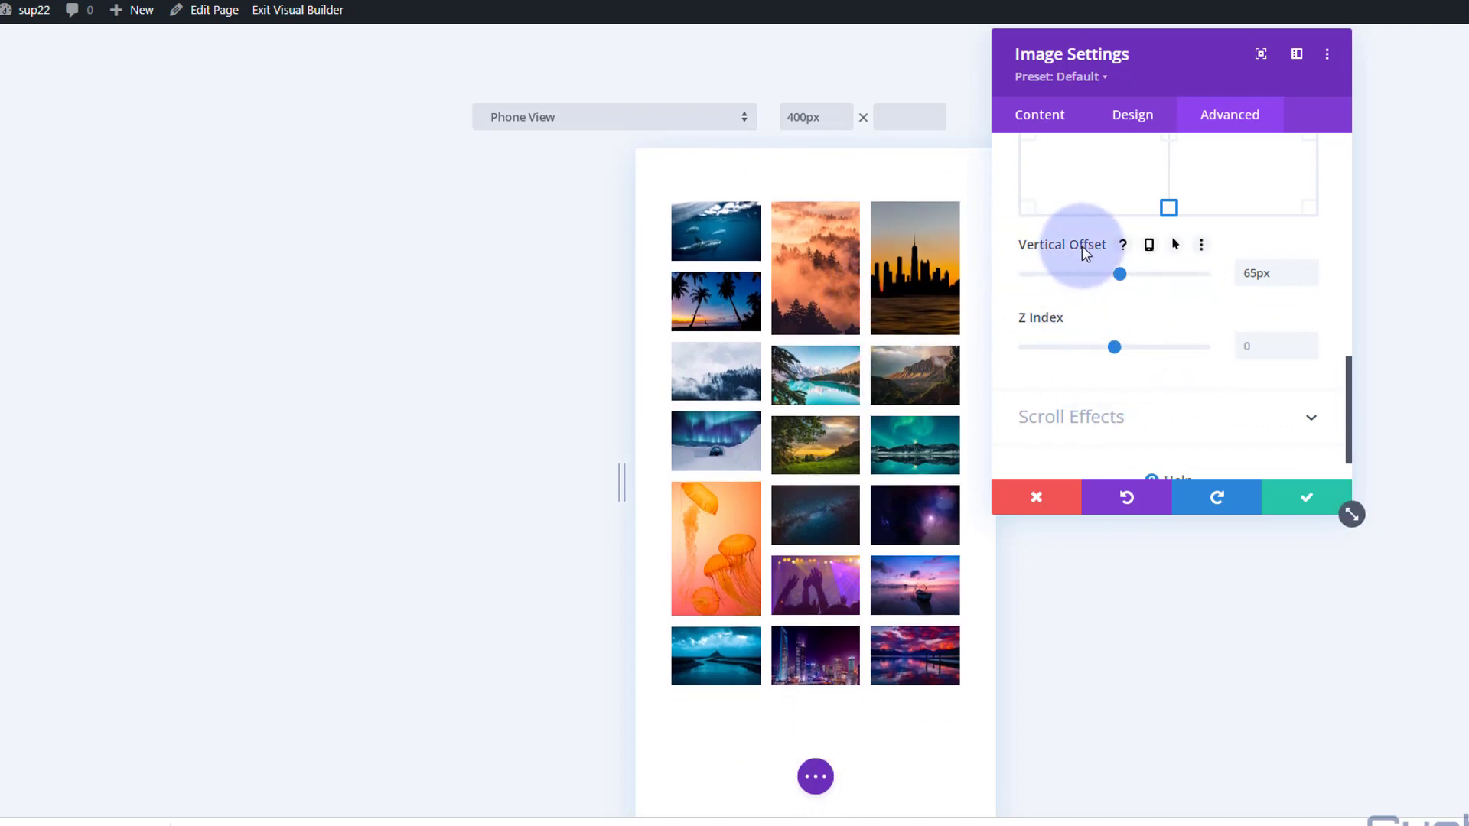
left_click(1149, 246)
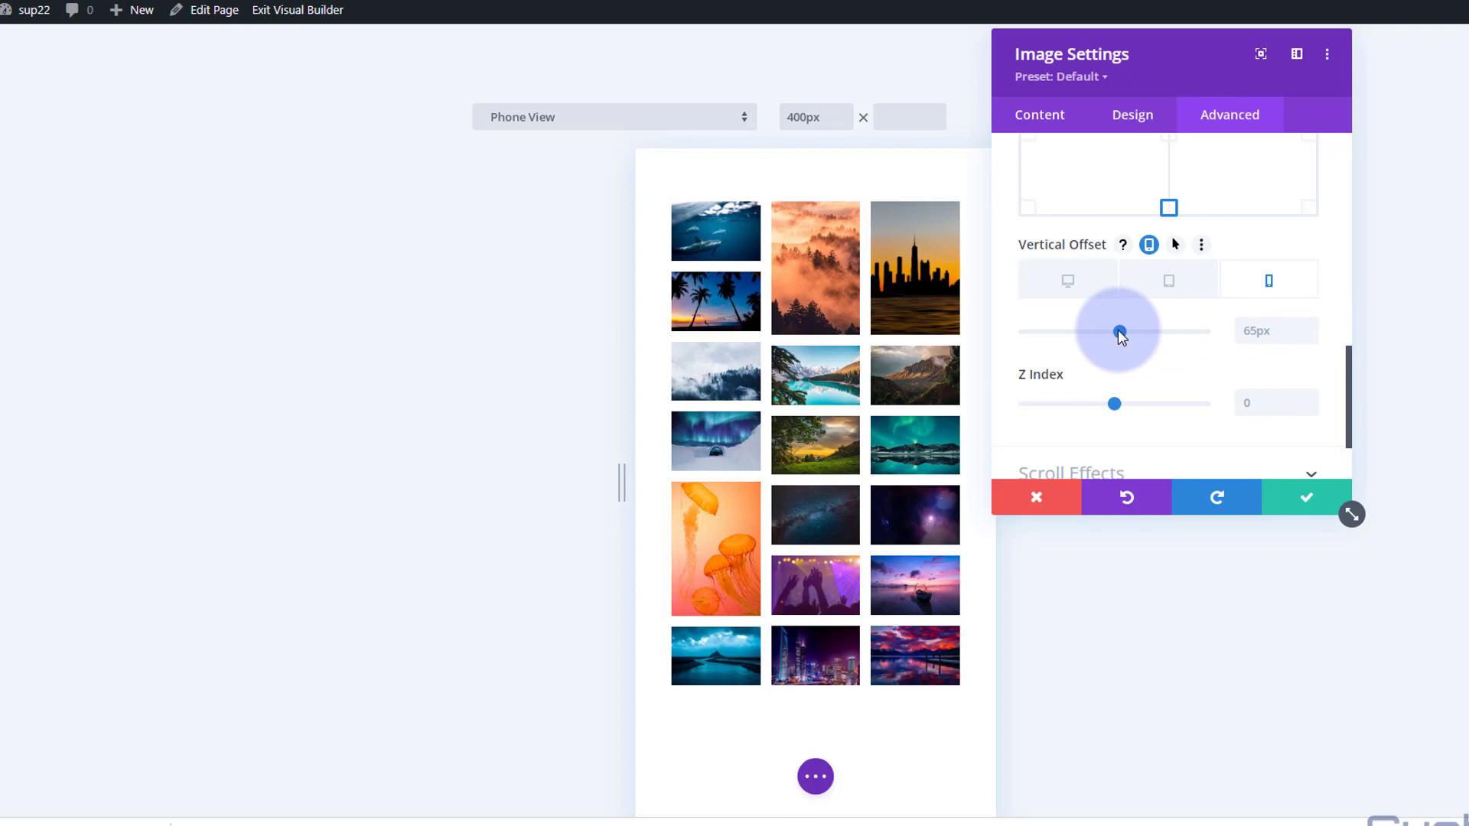
left_click_drag(1119, 334, 1130, 329)
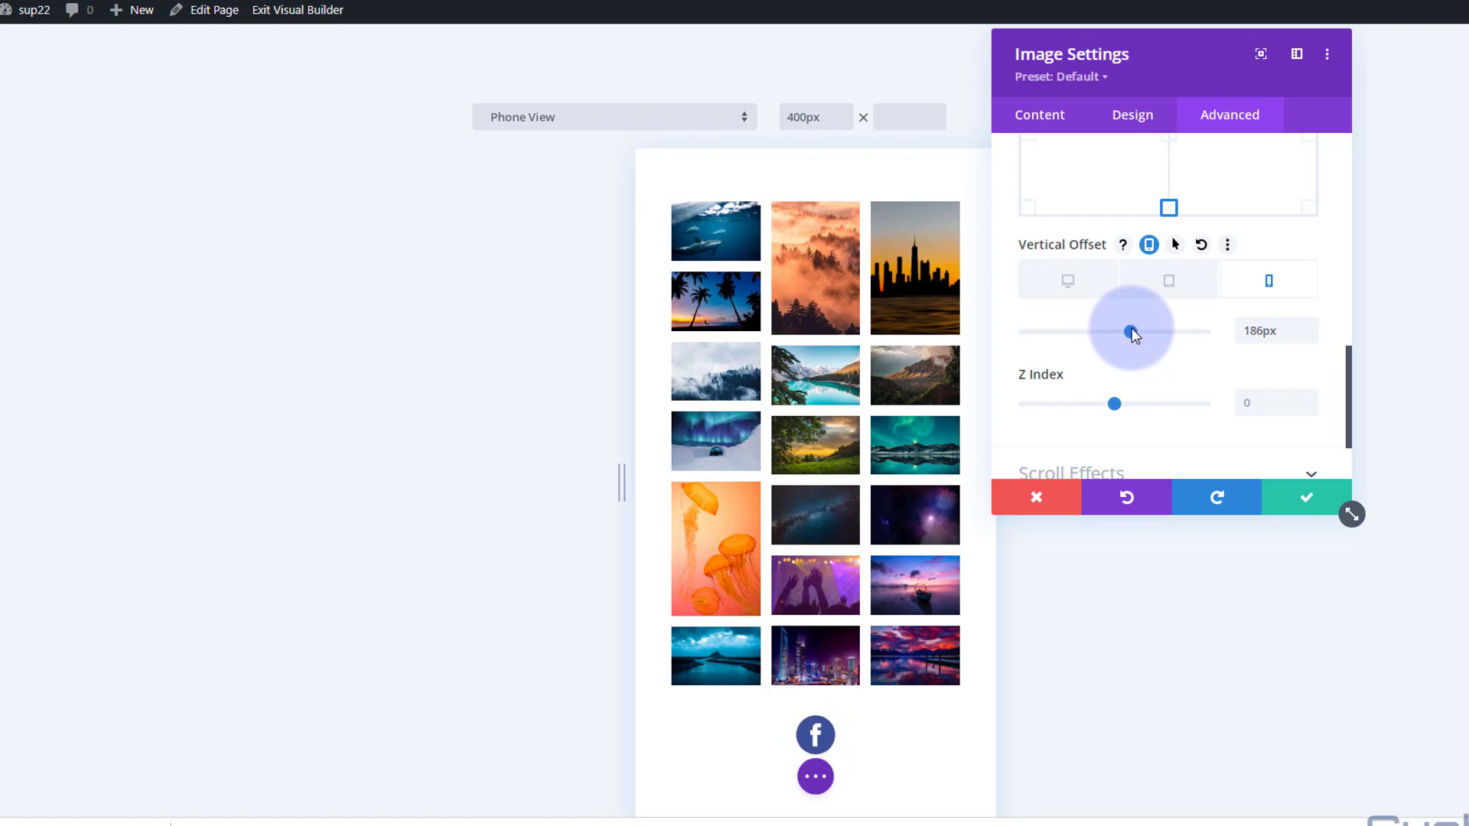
- Return to the desktop layout and check how the fixed icon behaves down the length of the page
scroll(1155, 398, "up", 3)
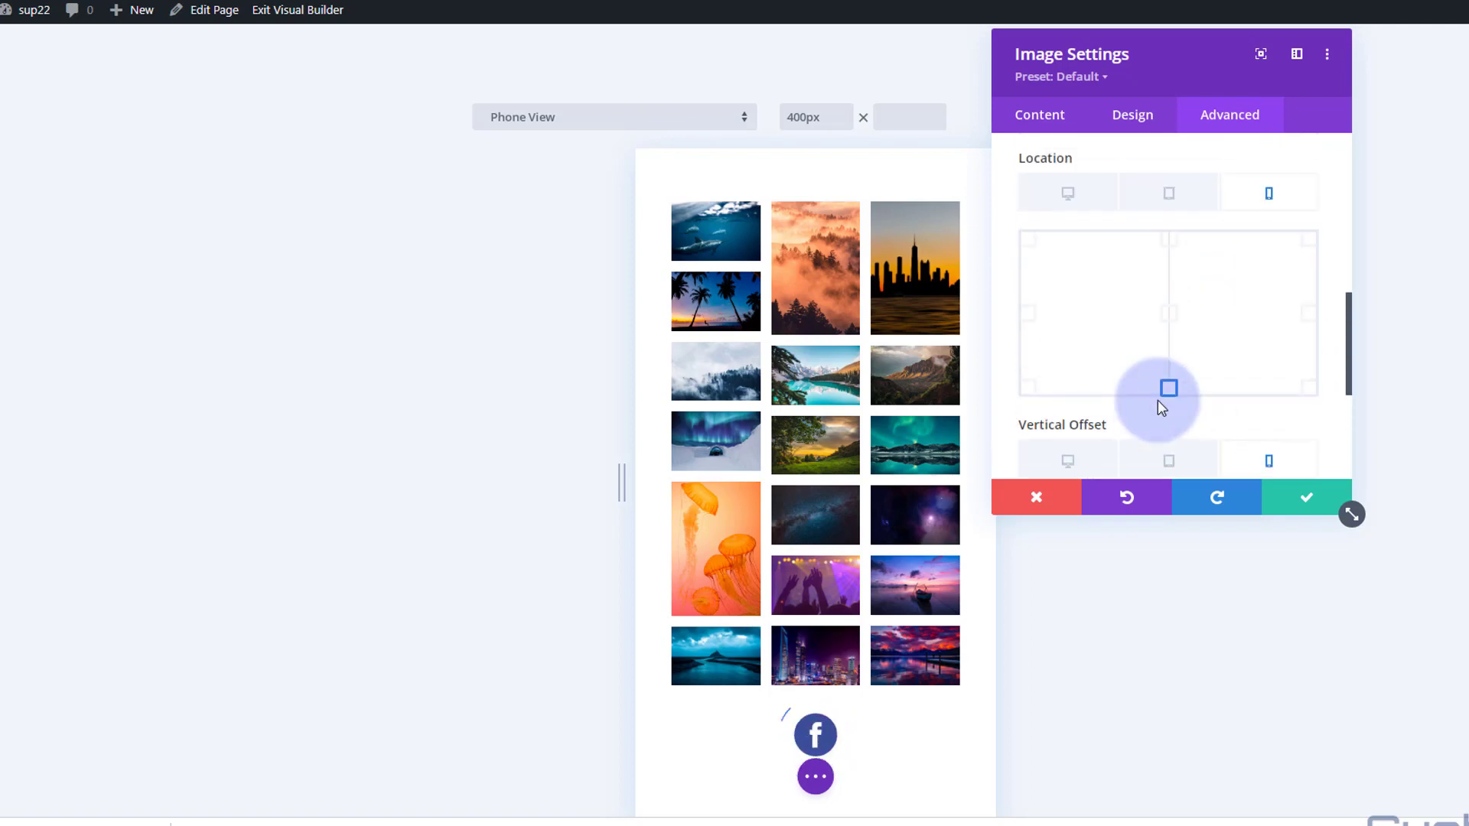
left_click(1070, 462)
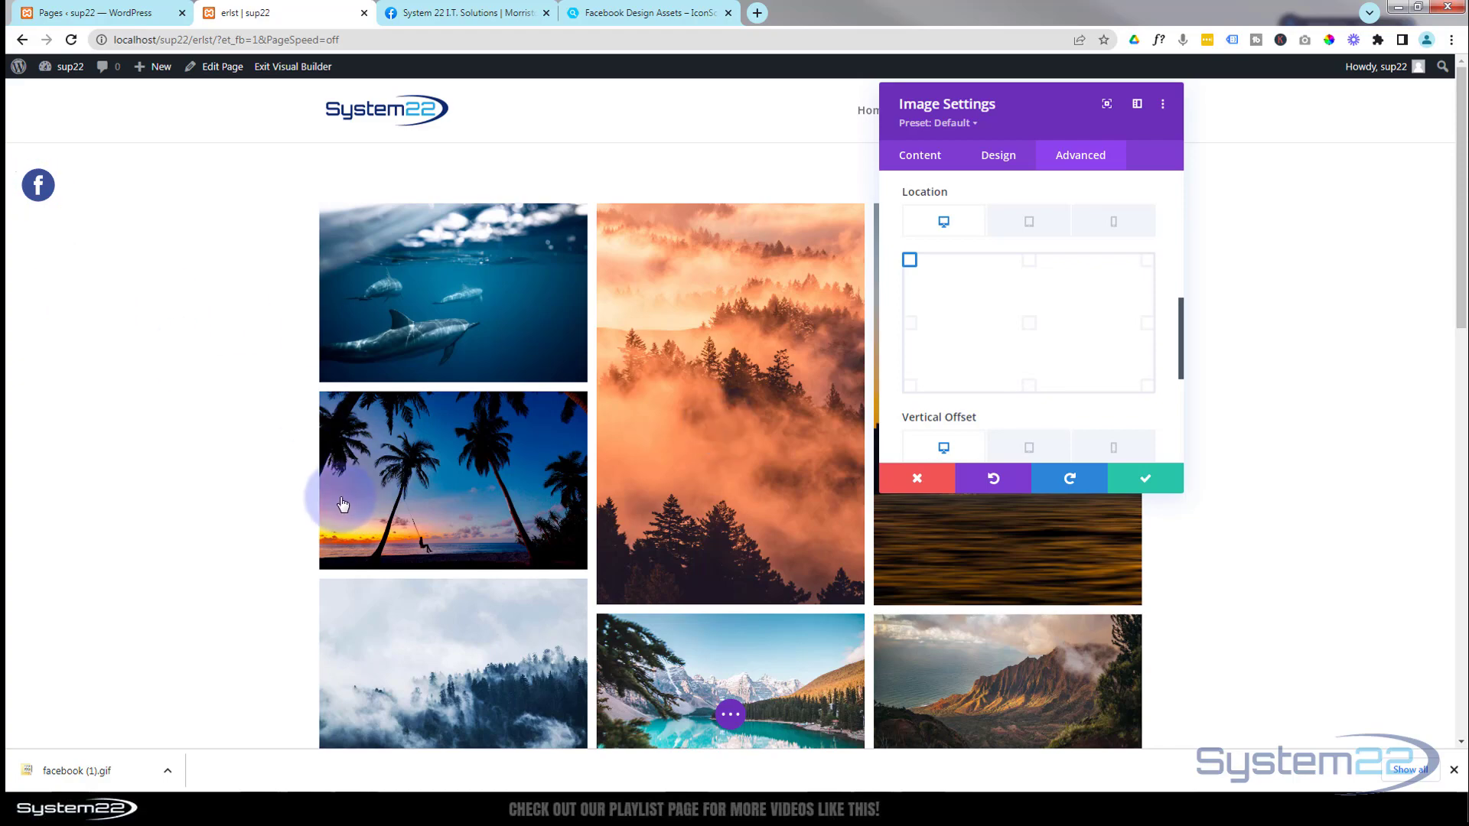
scroll(334, 501, "down", 10)
scroll(335, 501, "down", 4)
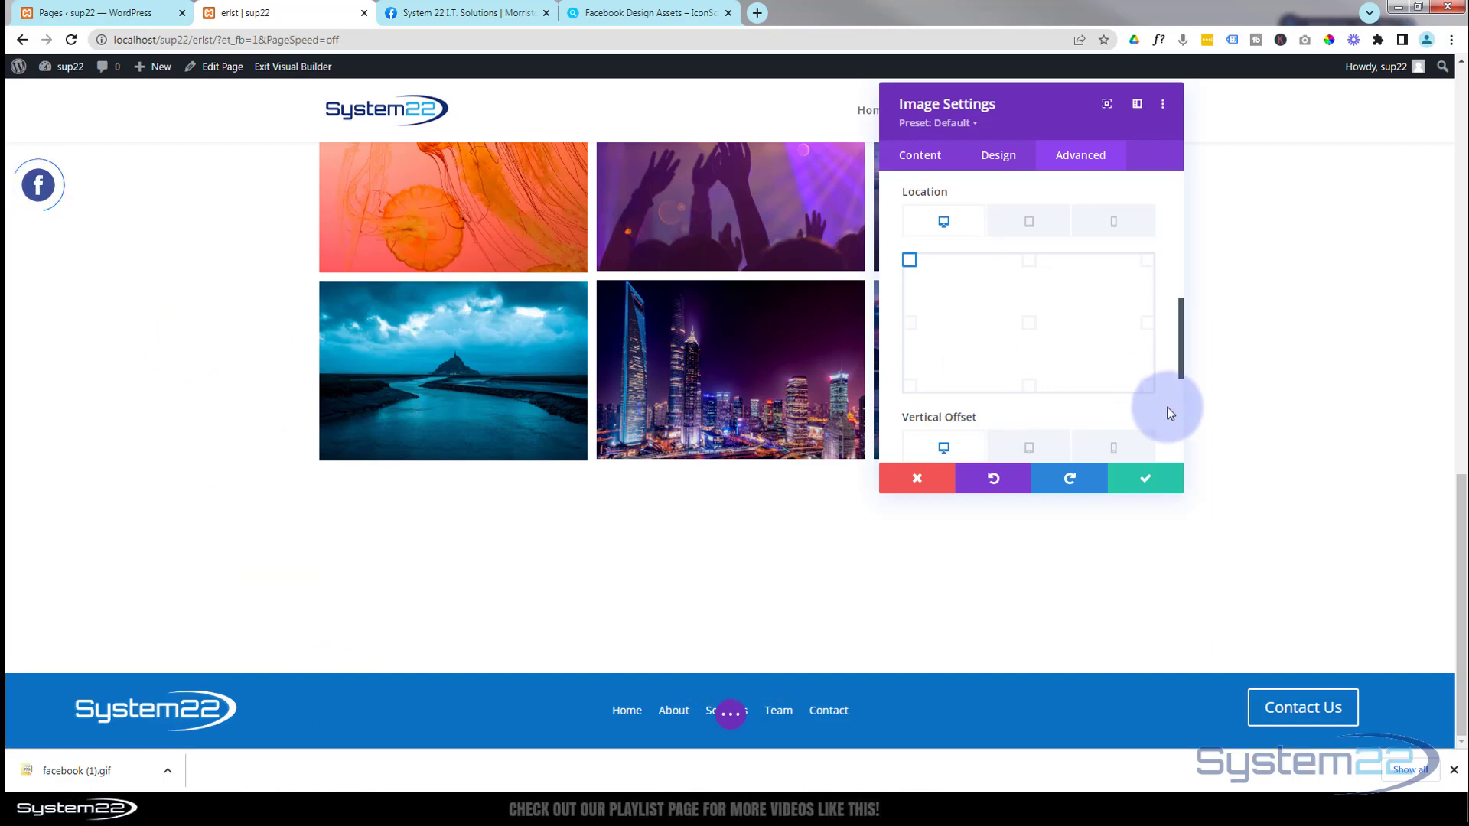
- Apply the image settings, save the page and exit the visual builder to the live page
left_click(1155, 483)
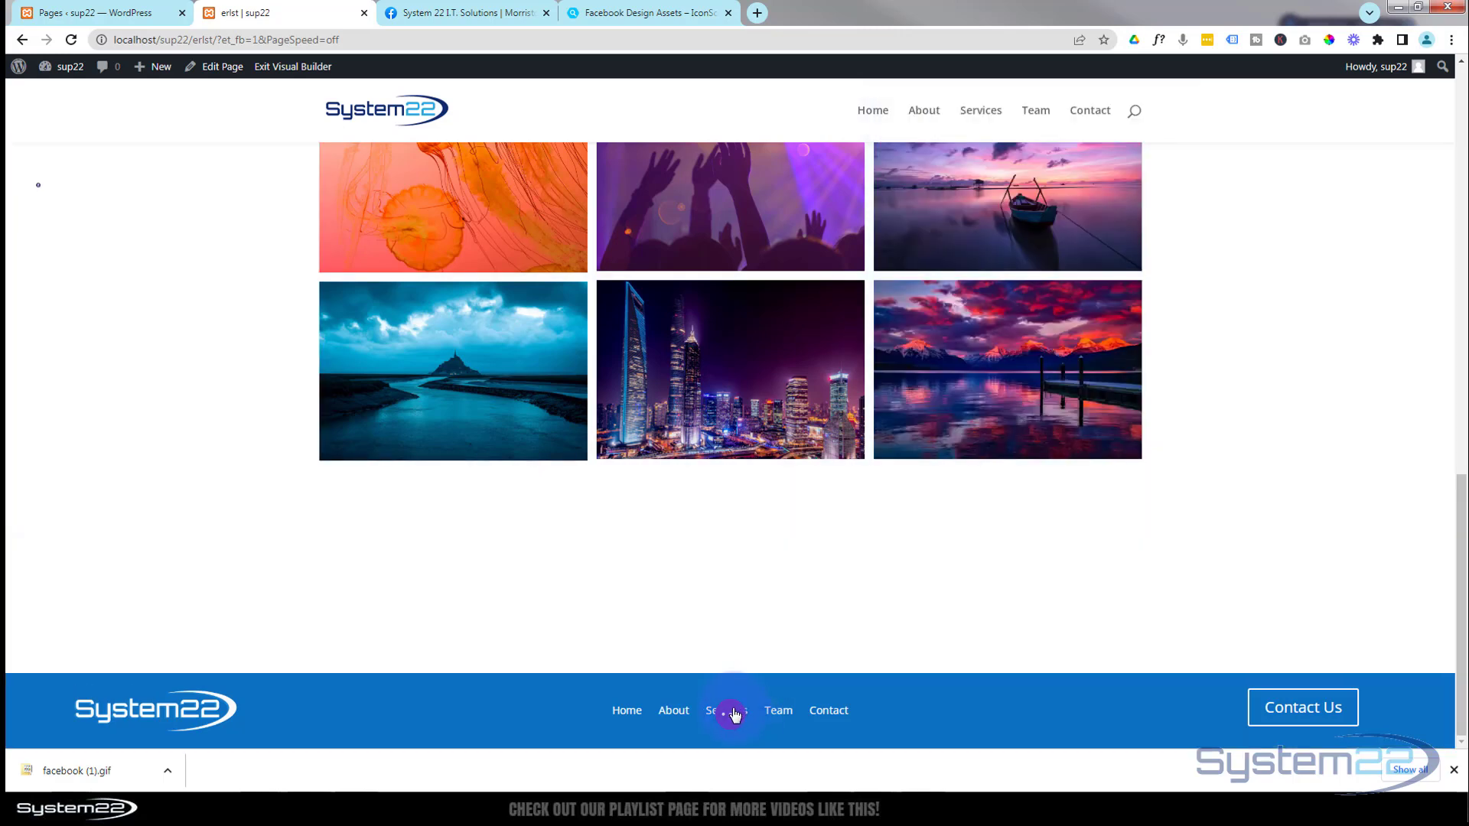
left_click(731, 713)
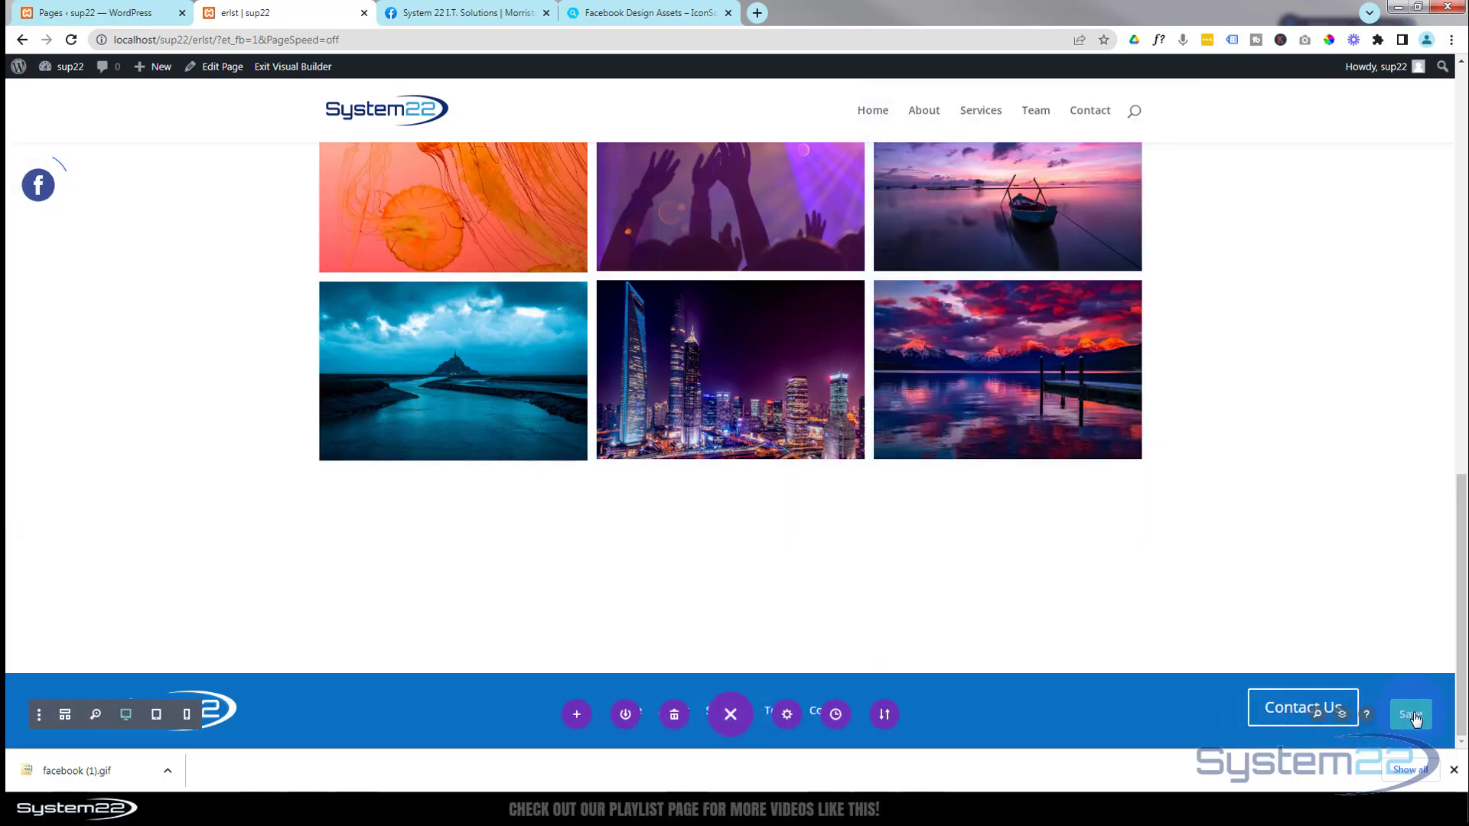
left_click(1414, 717)
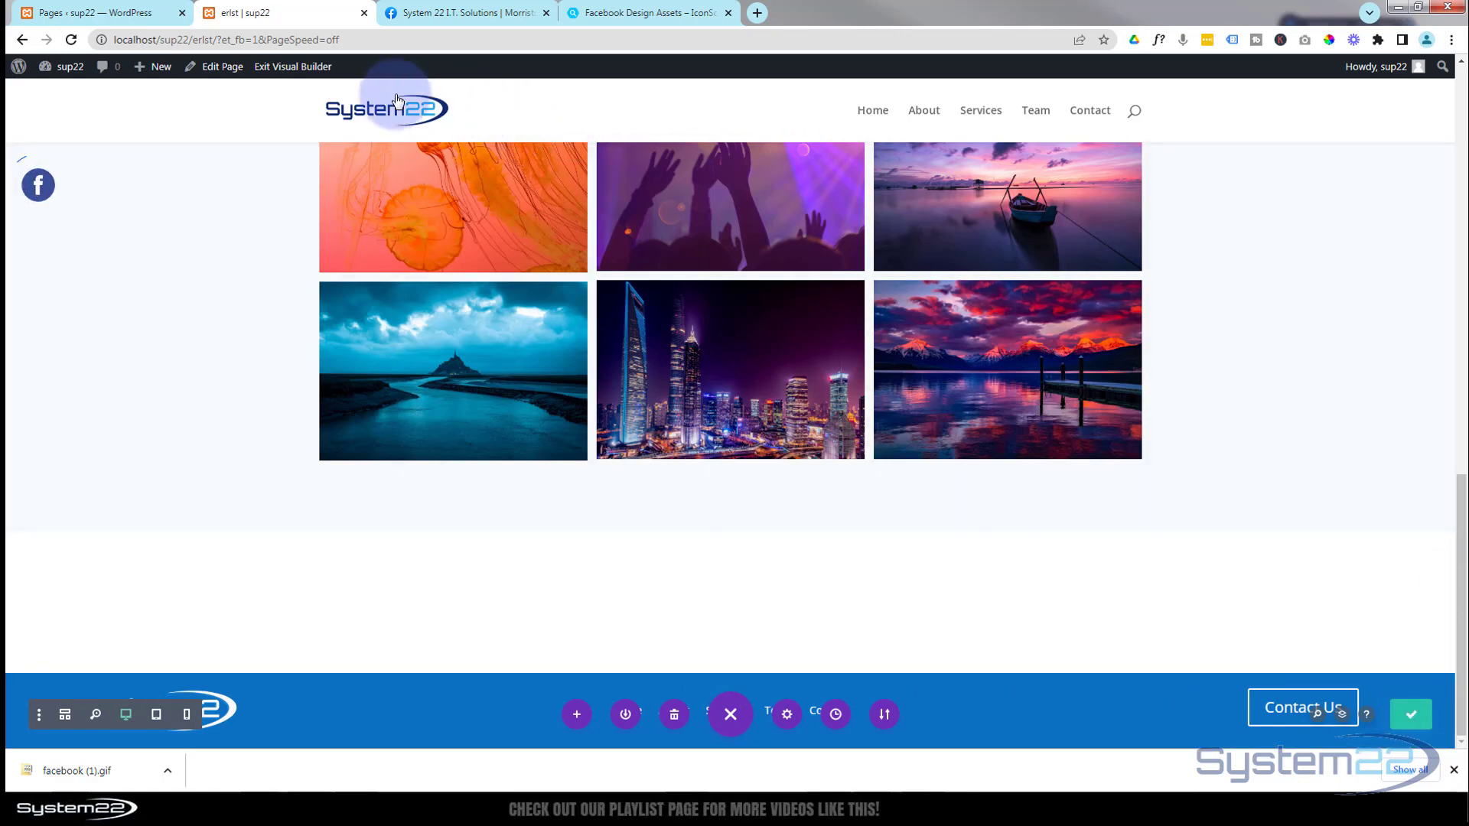
left_click(282, 69)
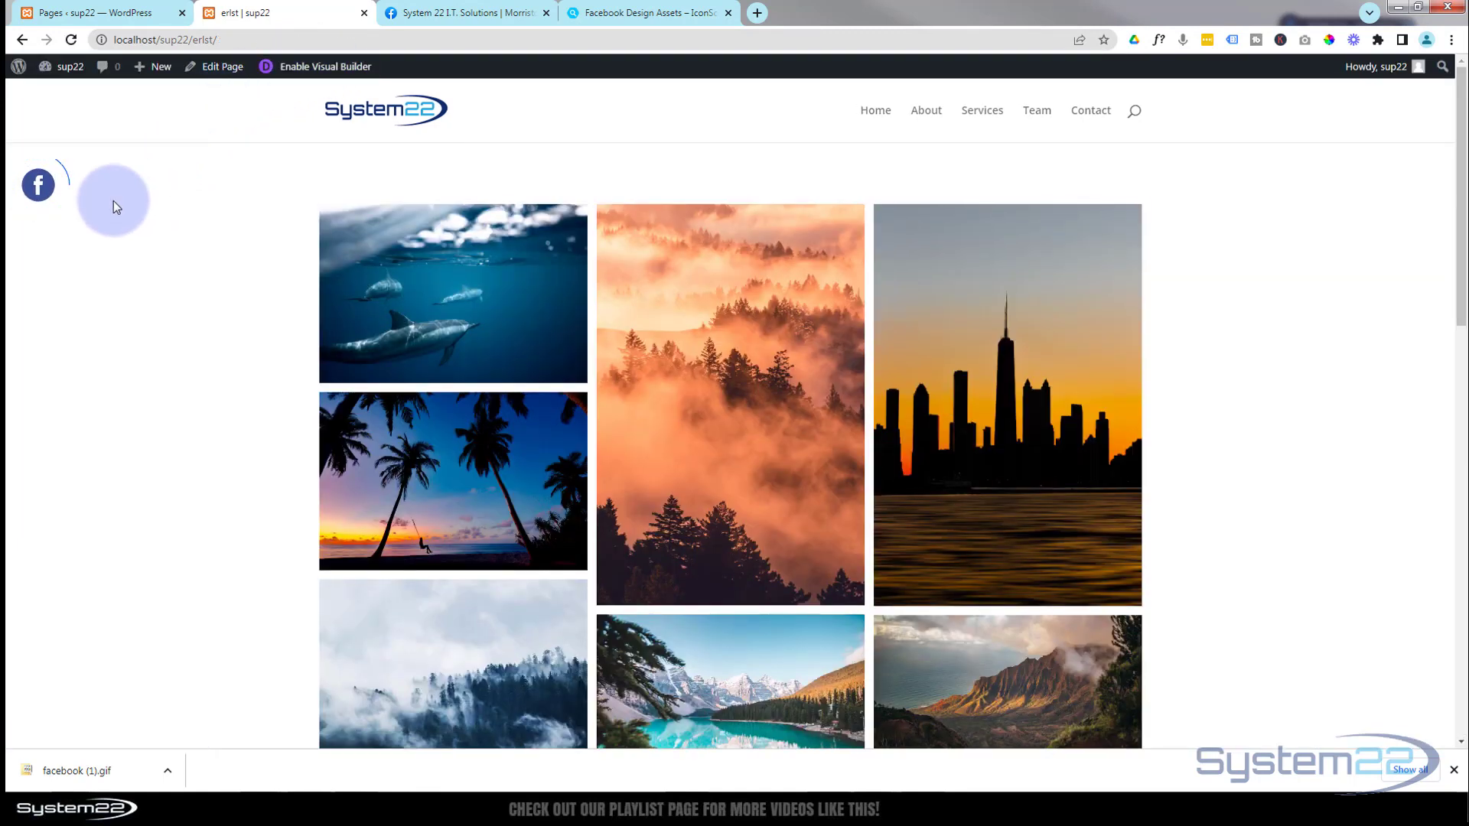
- Test the floating icon's link on the live page, look through the company Facebook page it opens, and return to the site
left_click(39, 187)
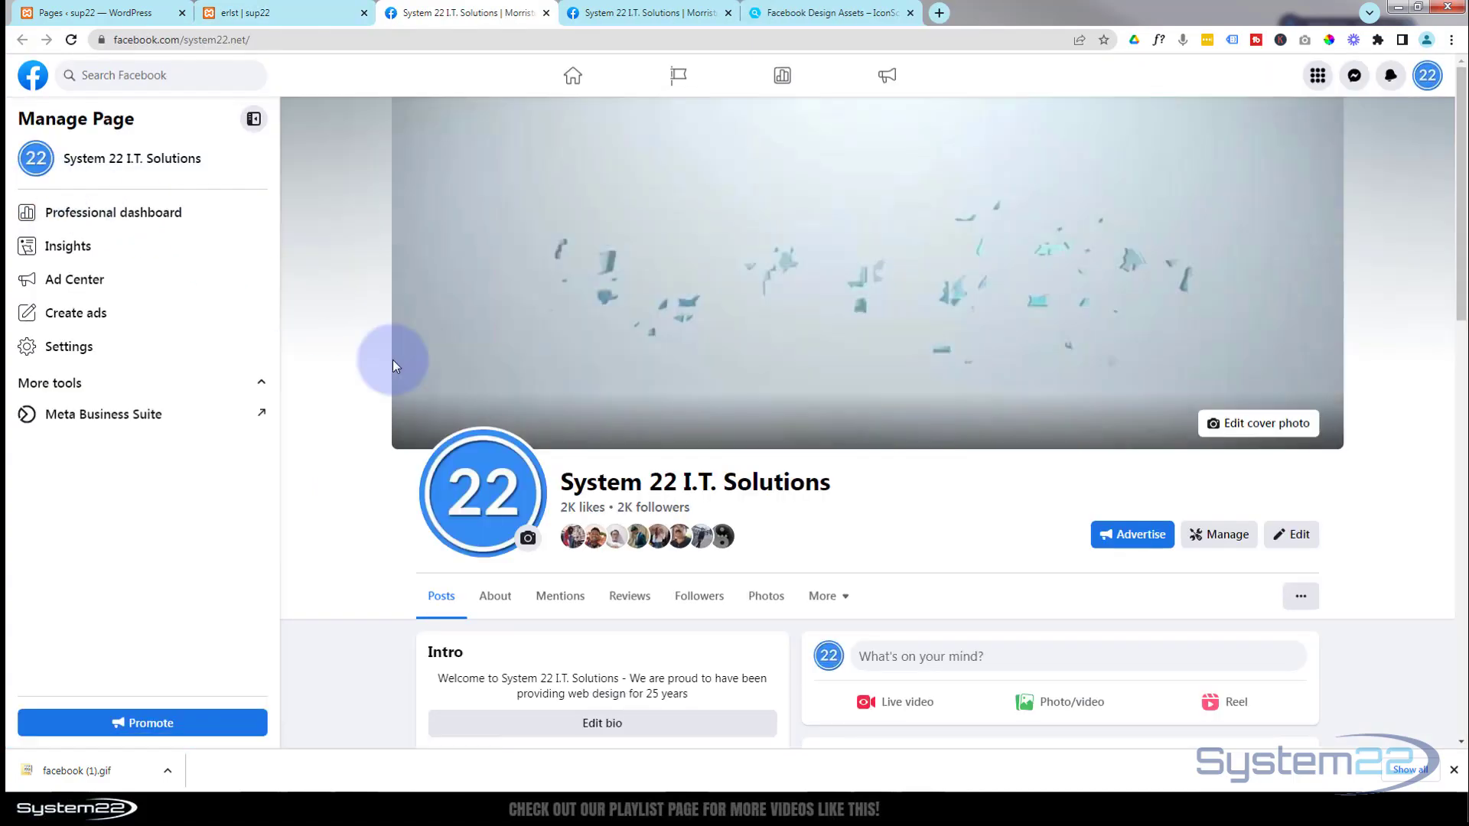
scroll(405, 361, "down", 7)
scroll(426, 358, "down", 4)
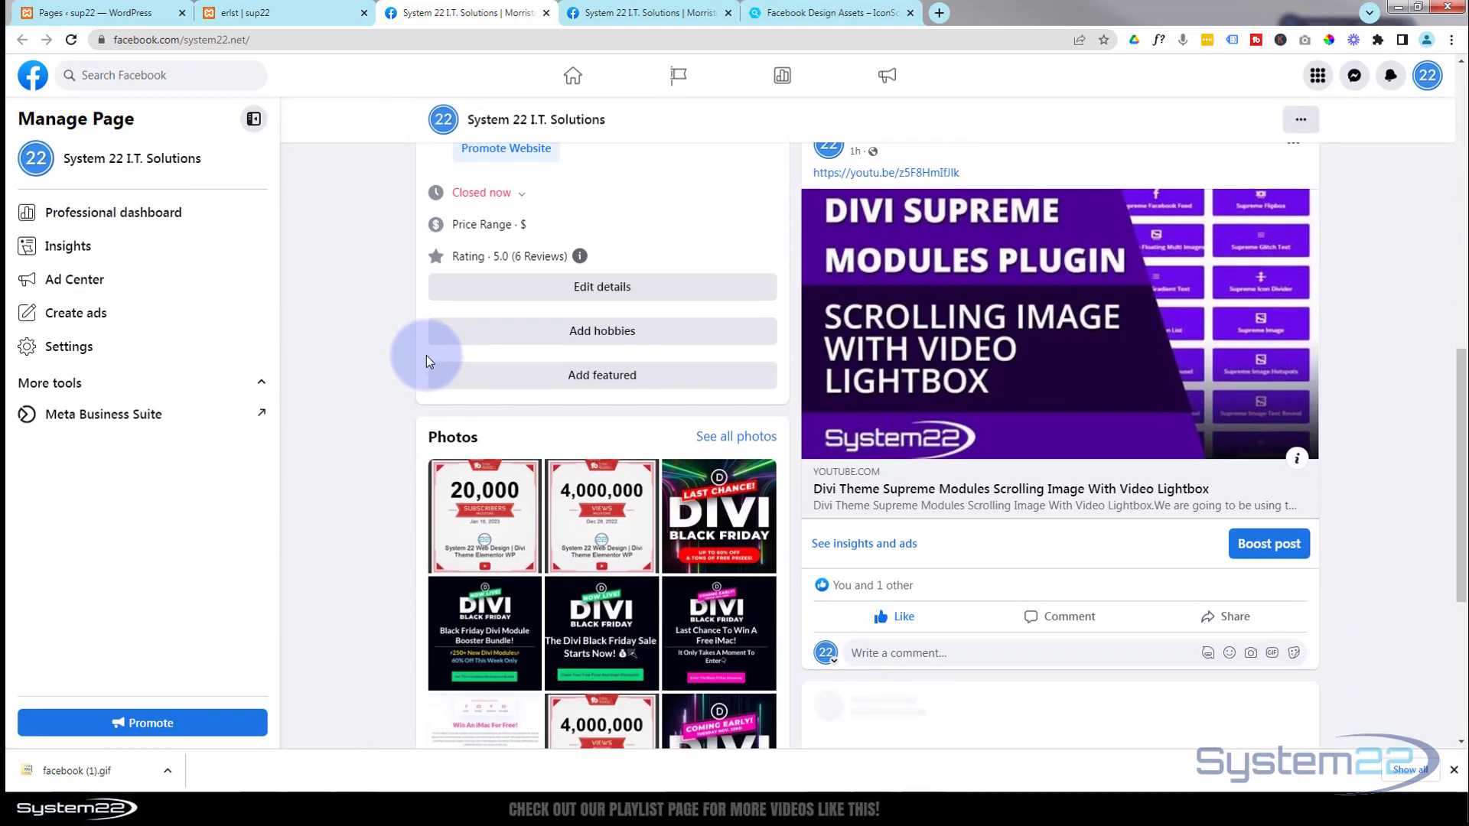
left_click(285, 13)
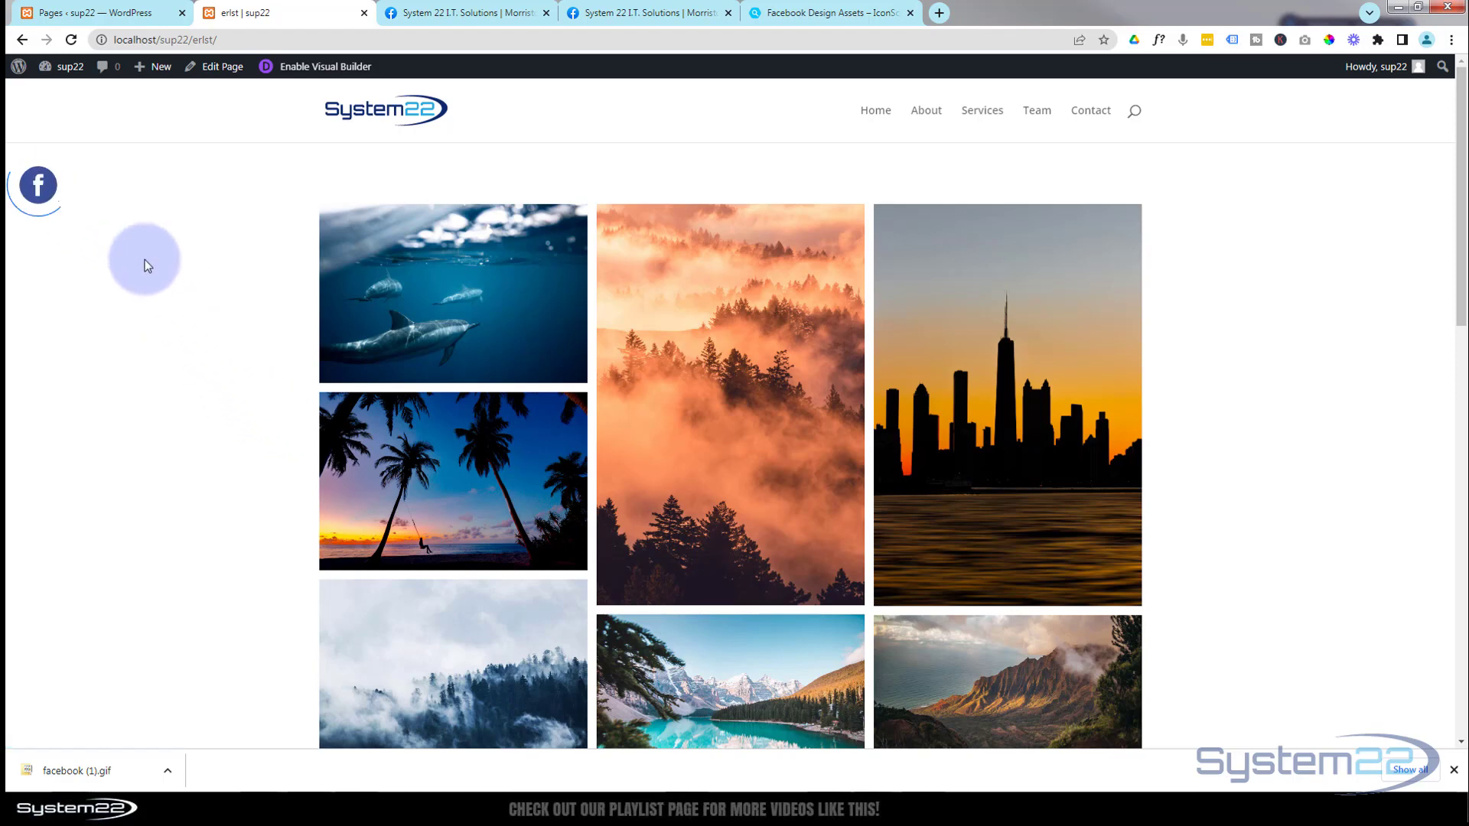
- Revisit the IconScout page of free Facebook assets to check its web address, and return to the live page
left_click(796, 14)
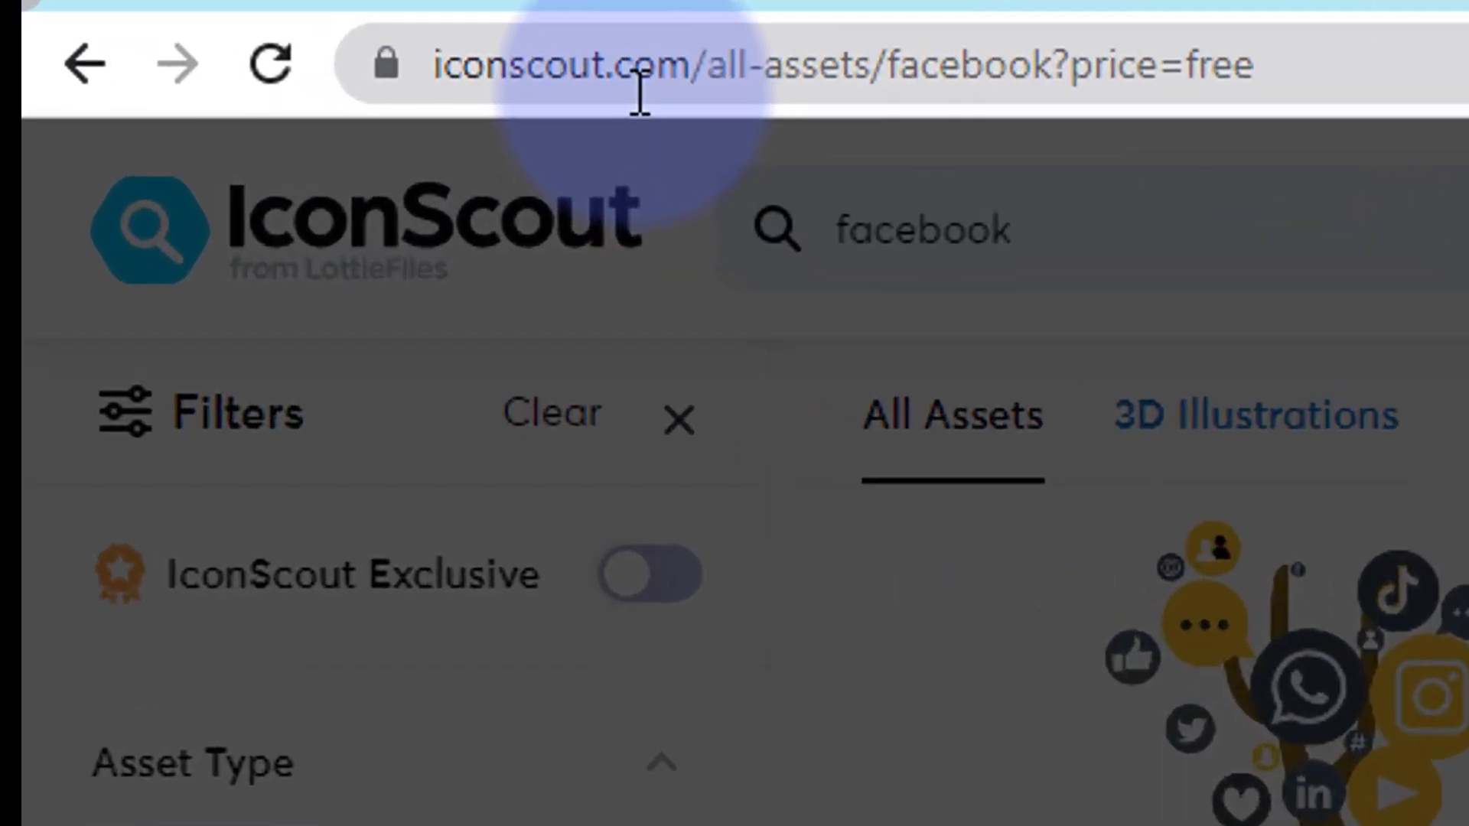
left_click_drag(701, 67, 436, 108)
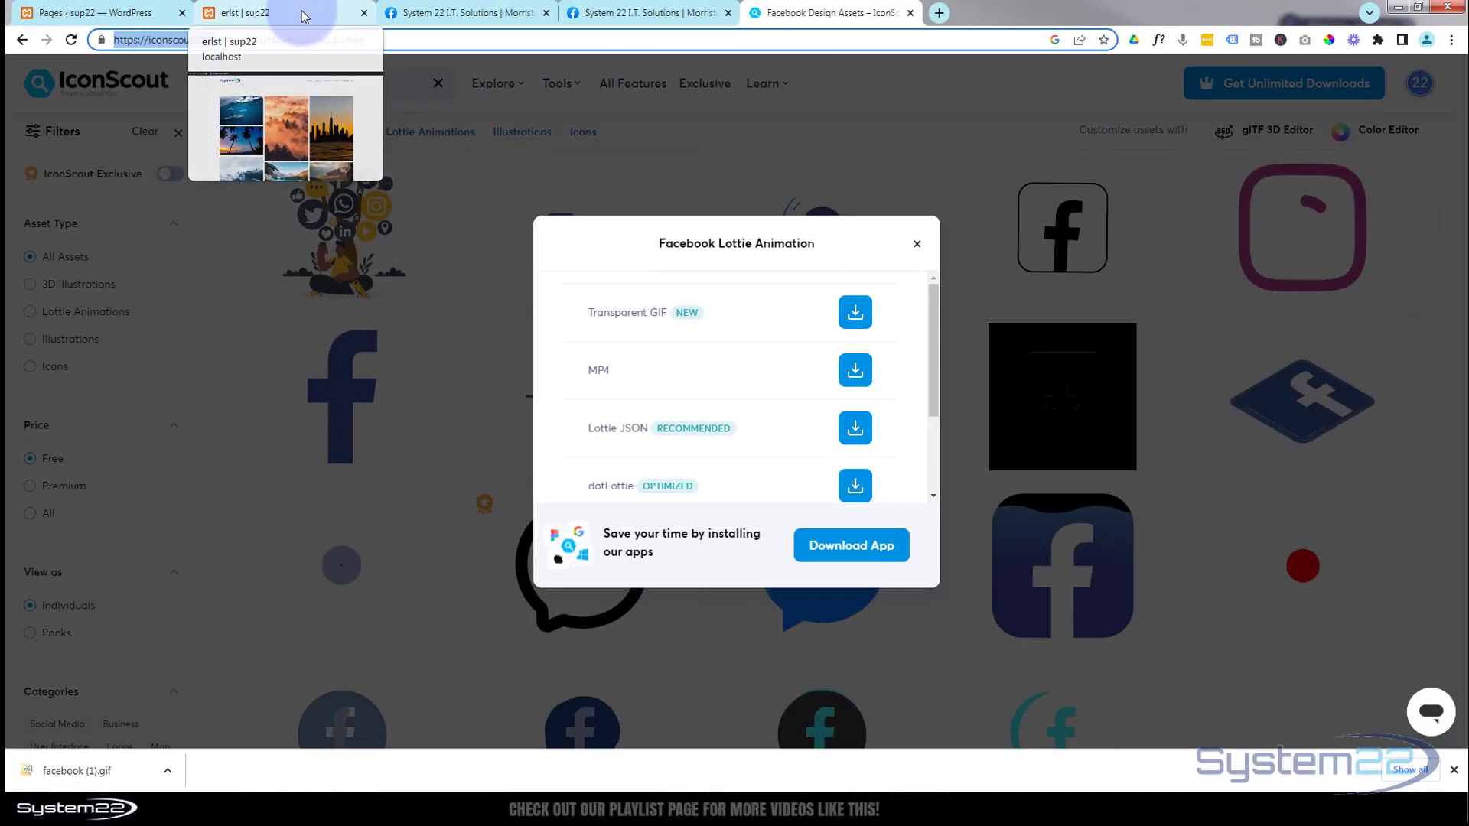
left_click(304, 17)
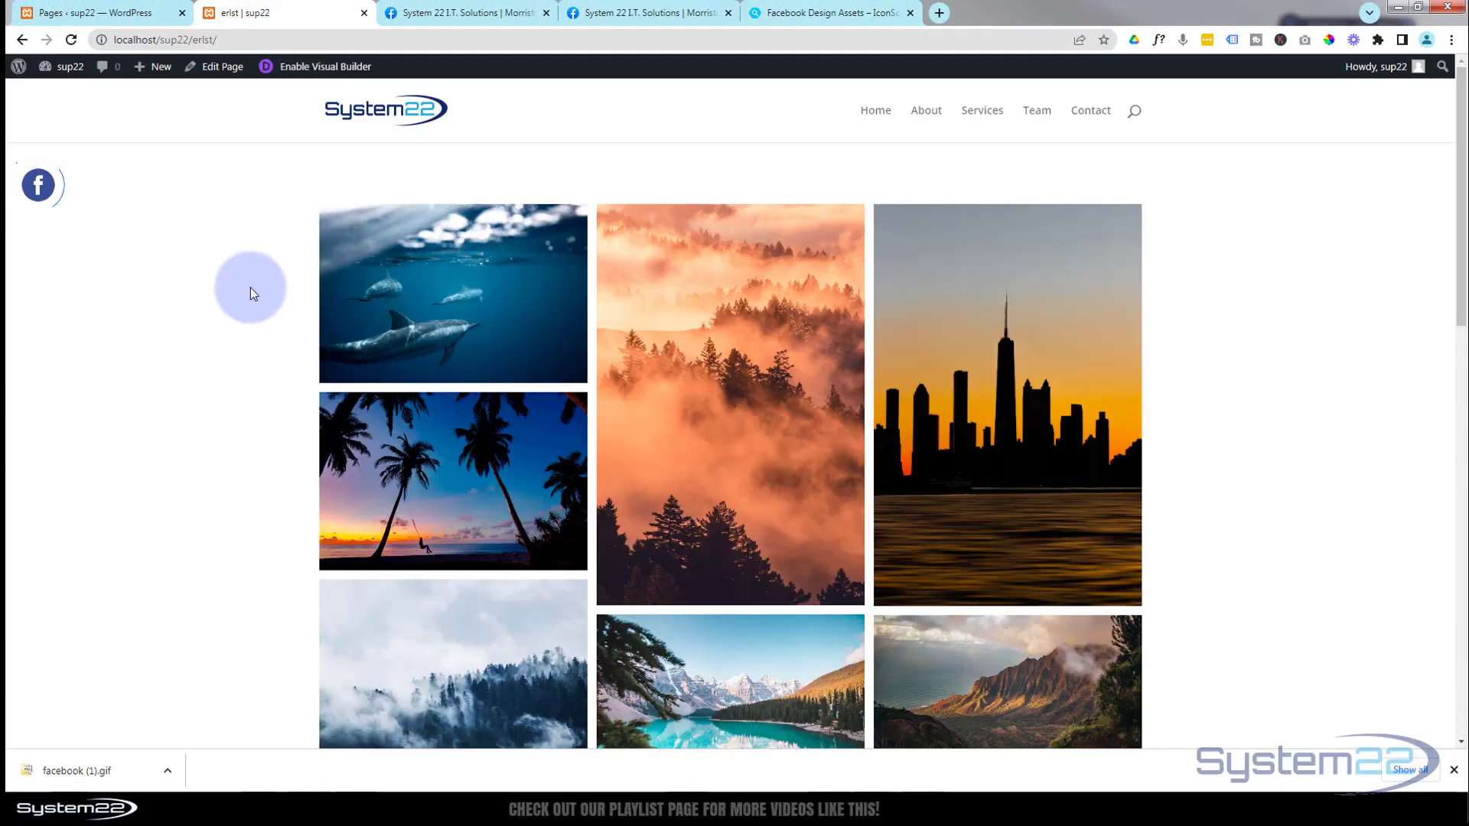